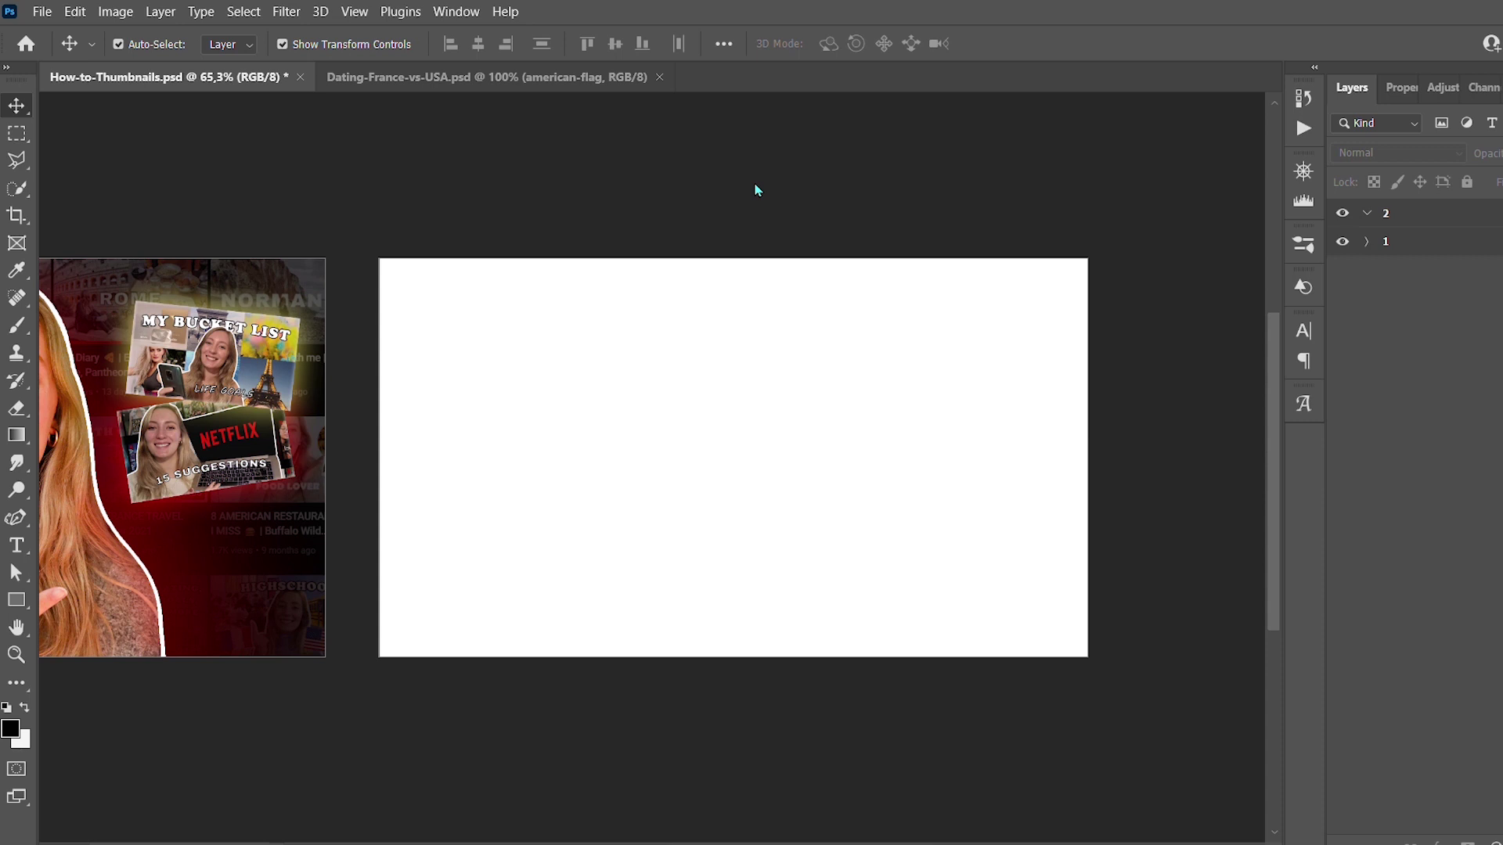
Examine the finished example thumbnail on artboard 1 and check the pixel dimensions of artboard 2
left_click_drag(835, 844, 686, 844)
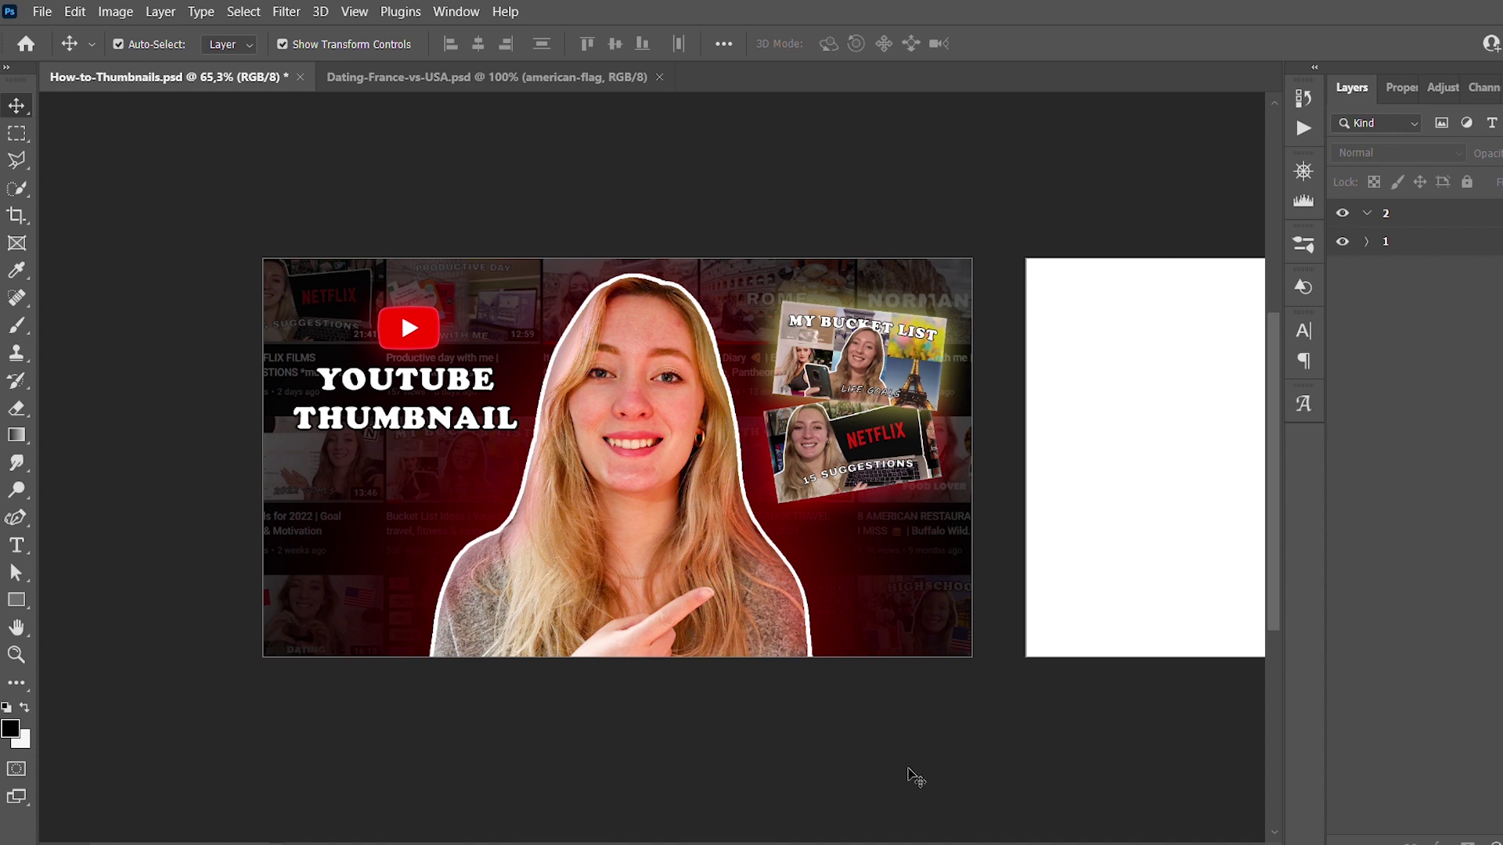
scroll(763, 838, "right", 10)
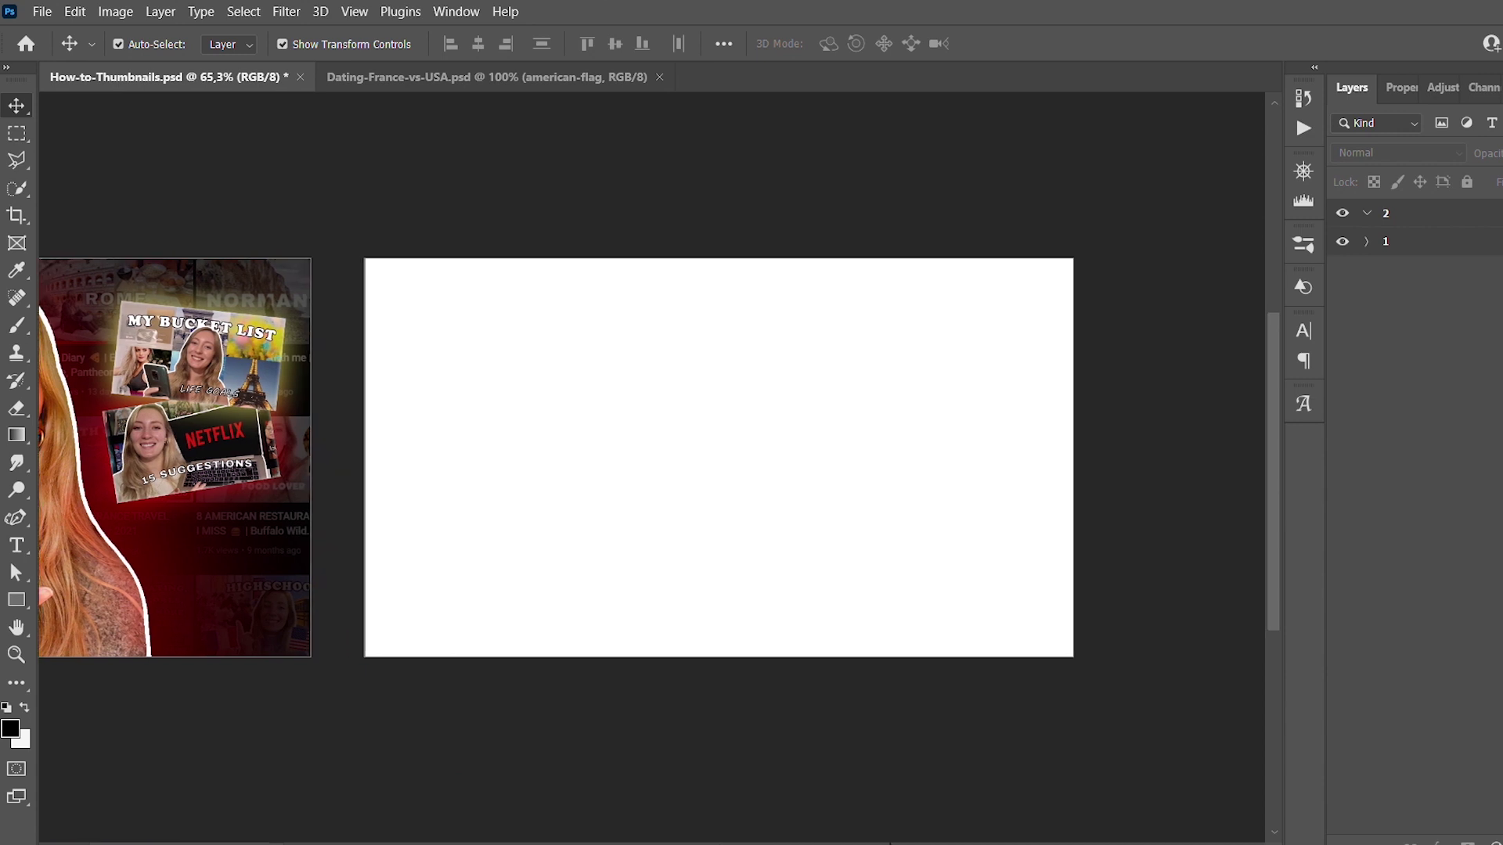
left_click_drag(883, 844, 882, 844)
left_click(1409, 213)
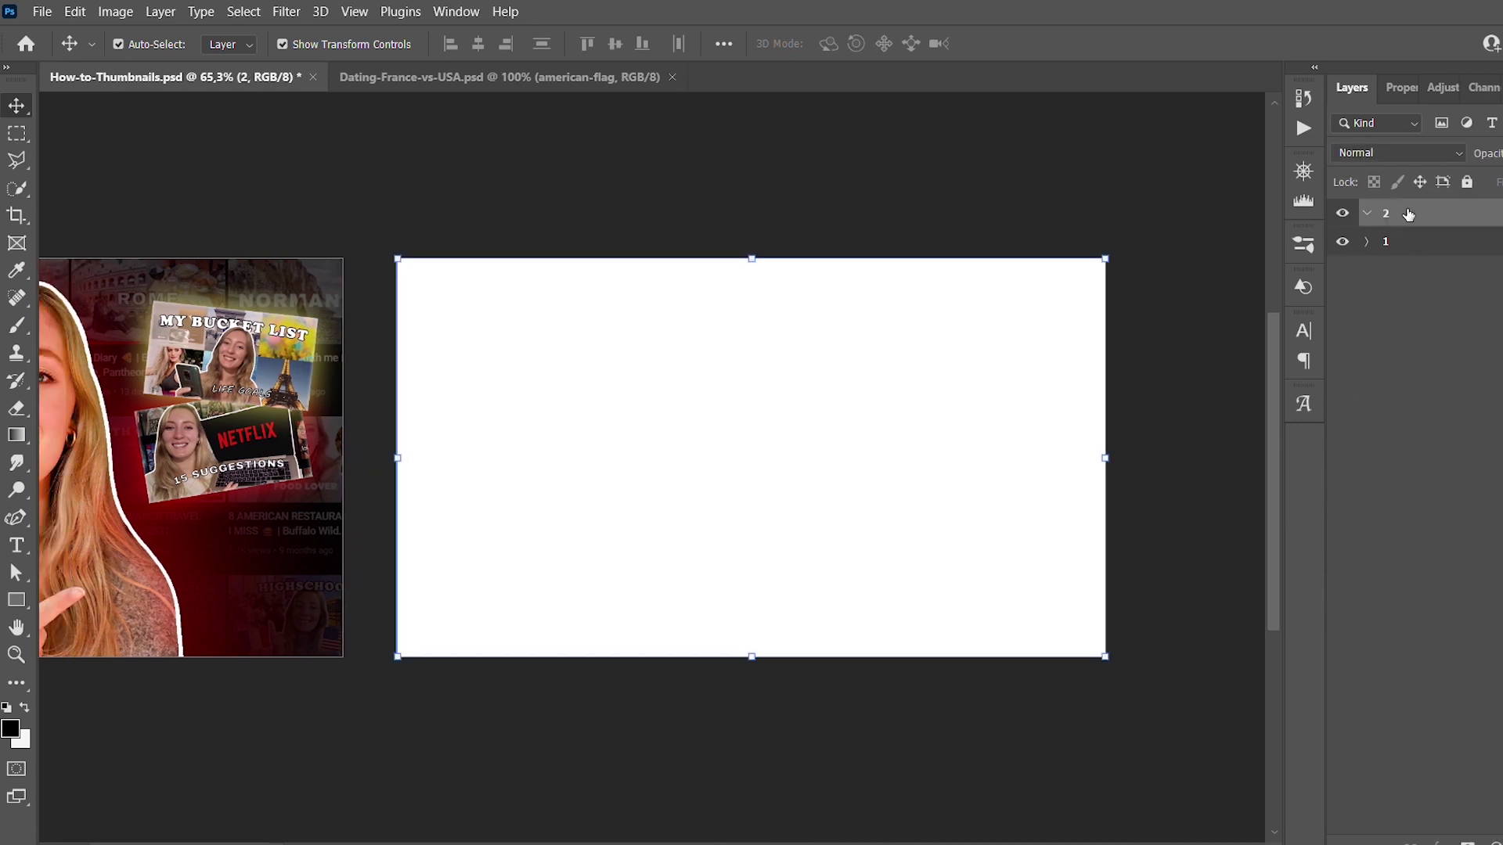
left_click(1400, 88)
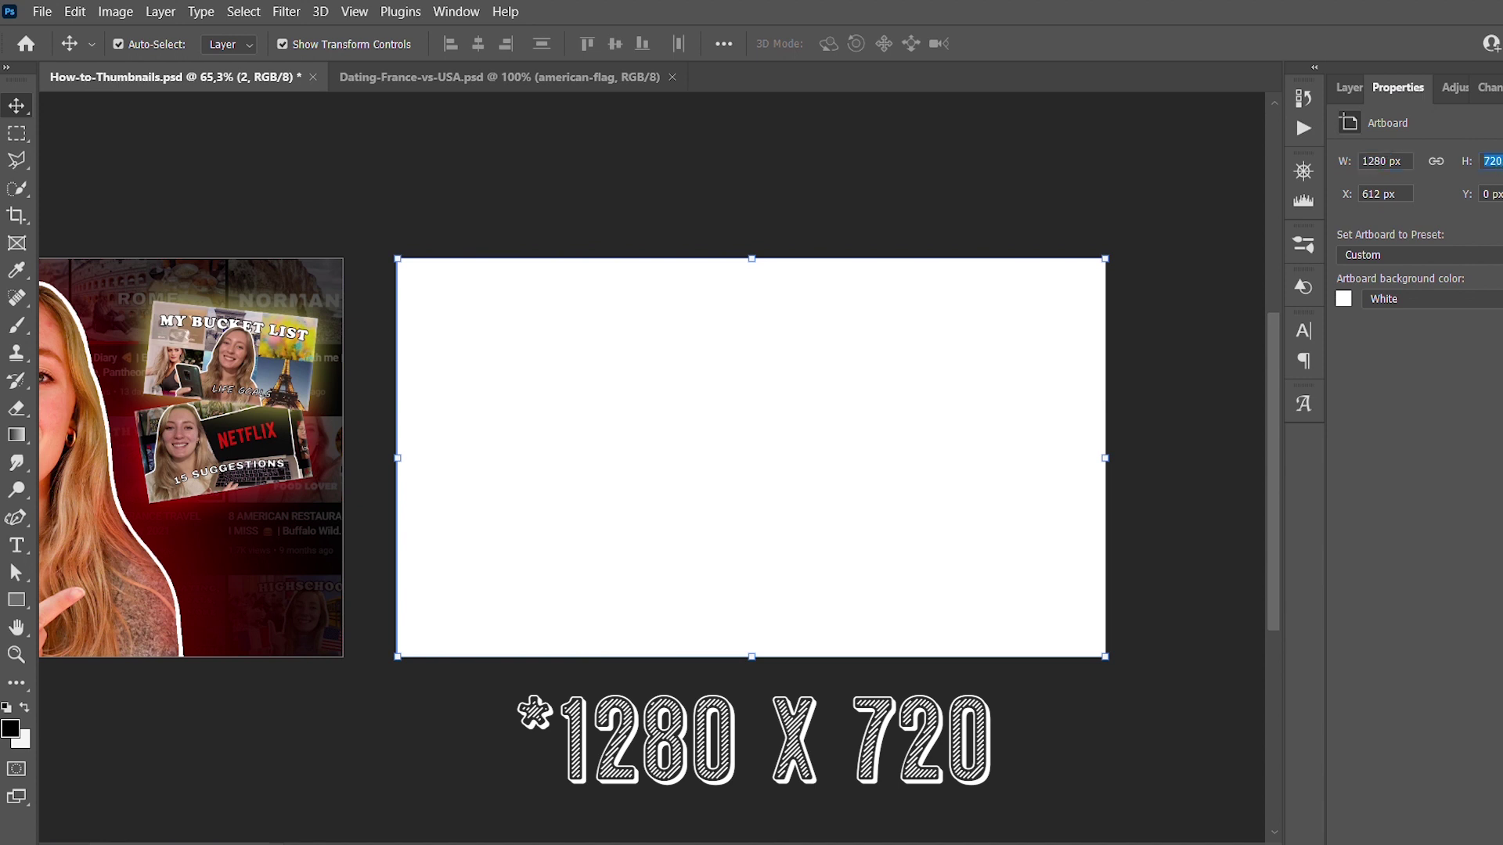
left_click(1348, 88)
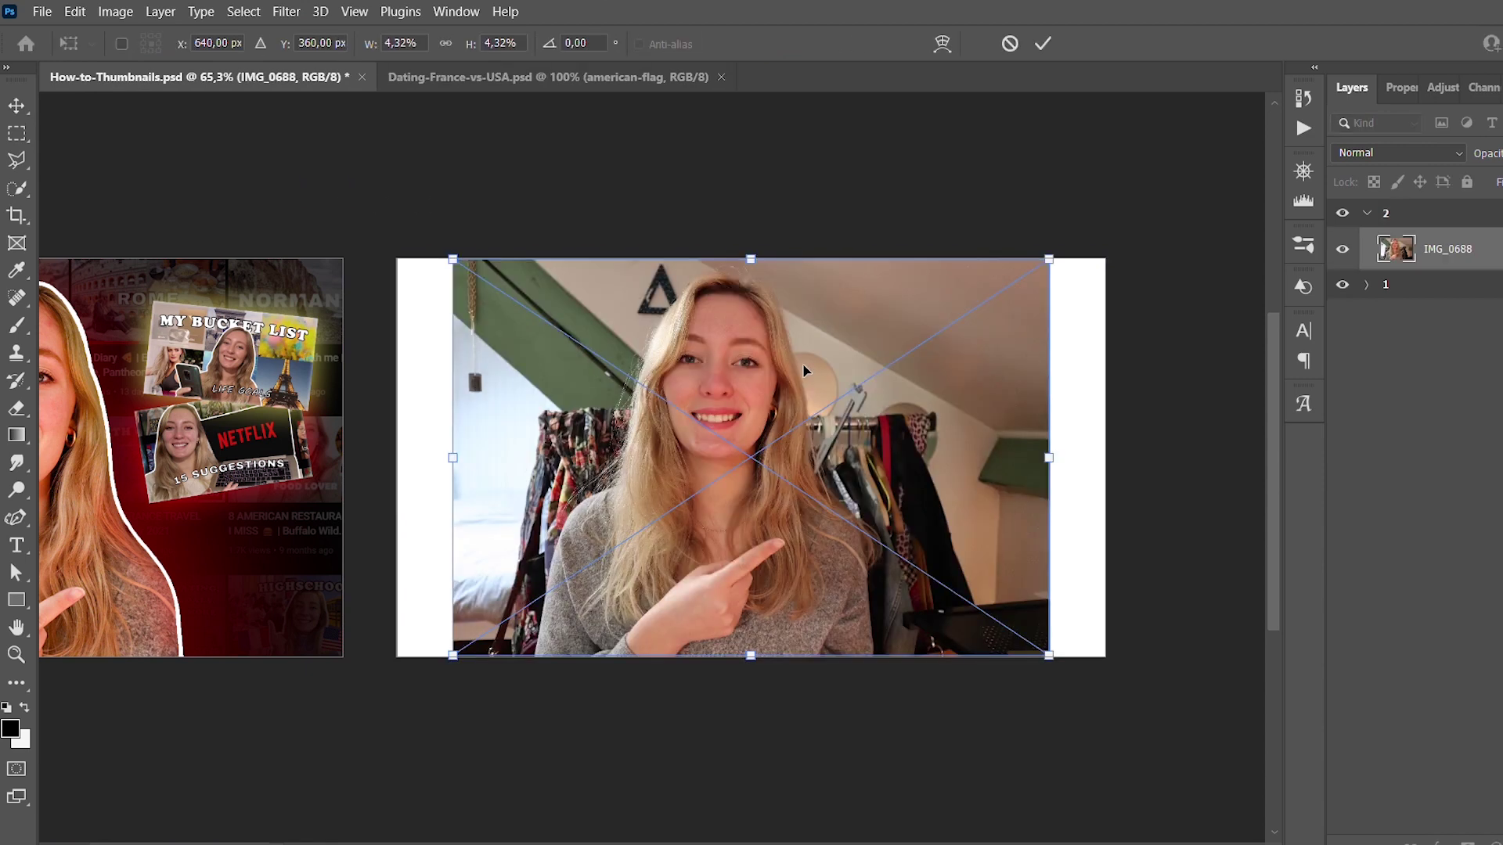
Scale the placed IMG_0688 photo to 5.03% so it nearly fills the width of artboard 2
left_click_drag(752, 657, 752, 724)
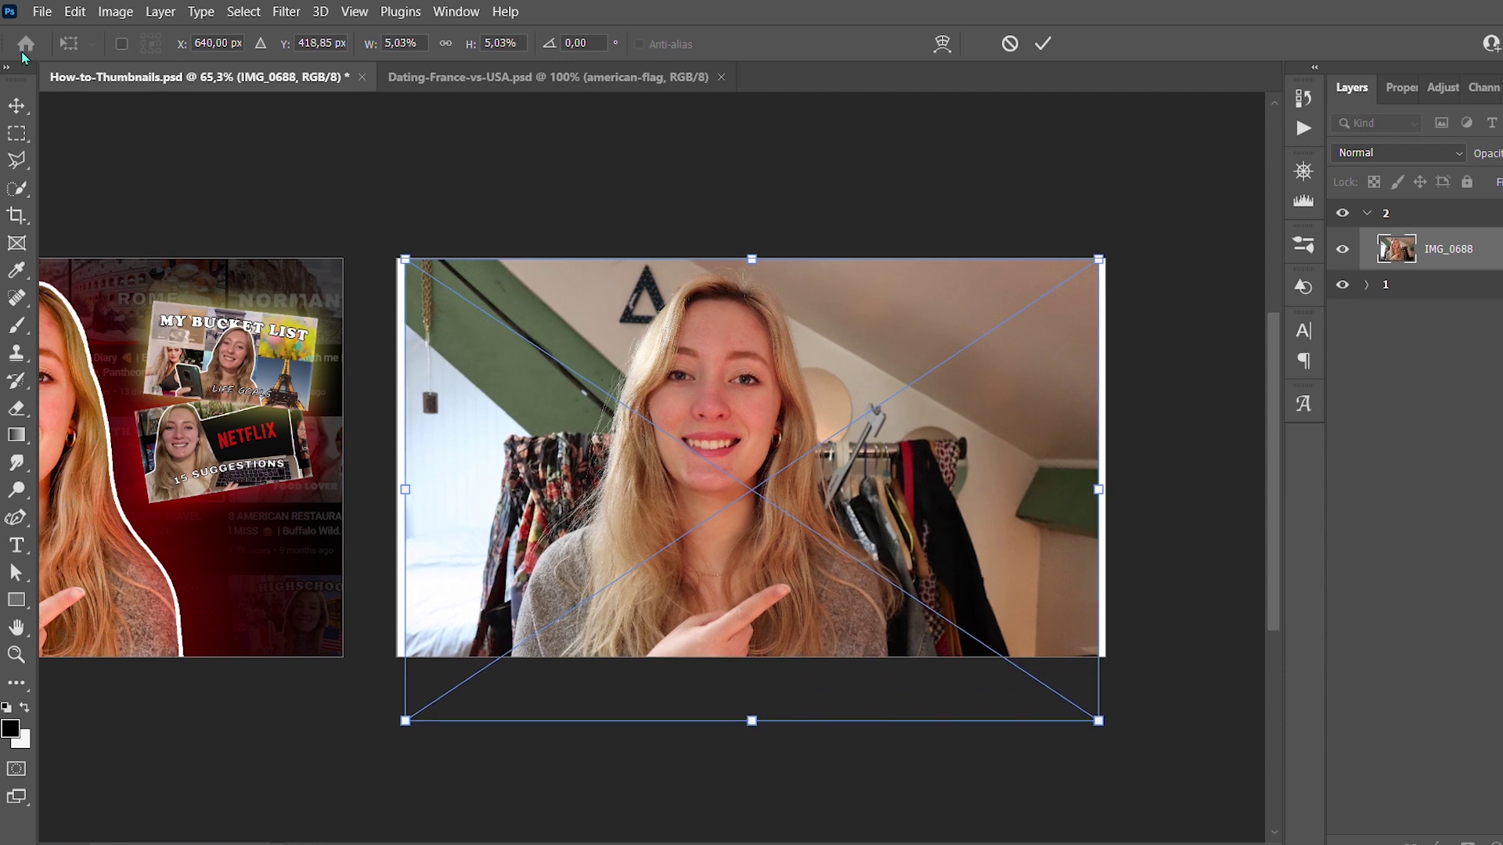
key("Return")
left_click(799, 198)
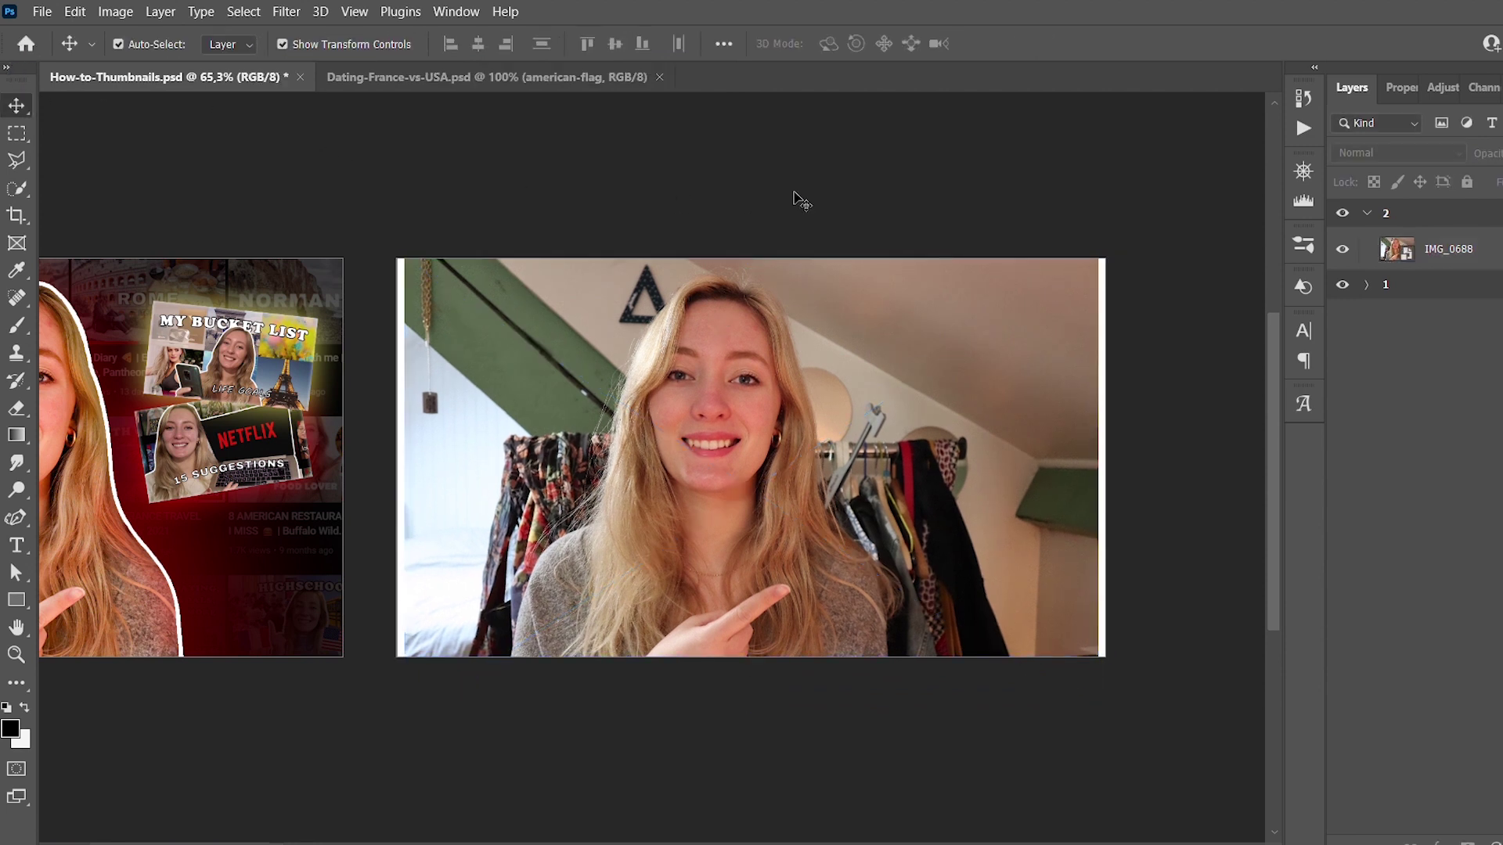
Add a layer mask to IMG_0688 and paint it black with a 152 px brush to hide the background left of the woman
left_click(1478, 248)
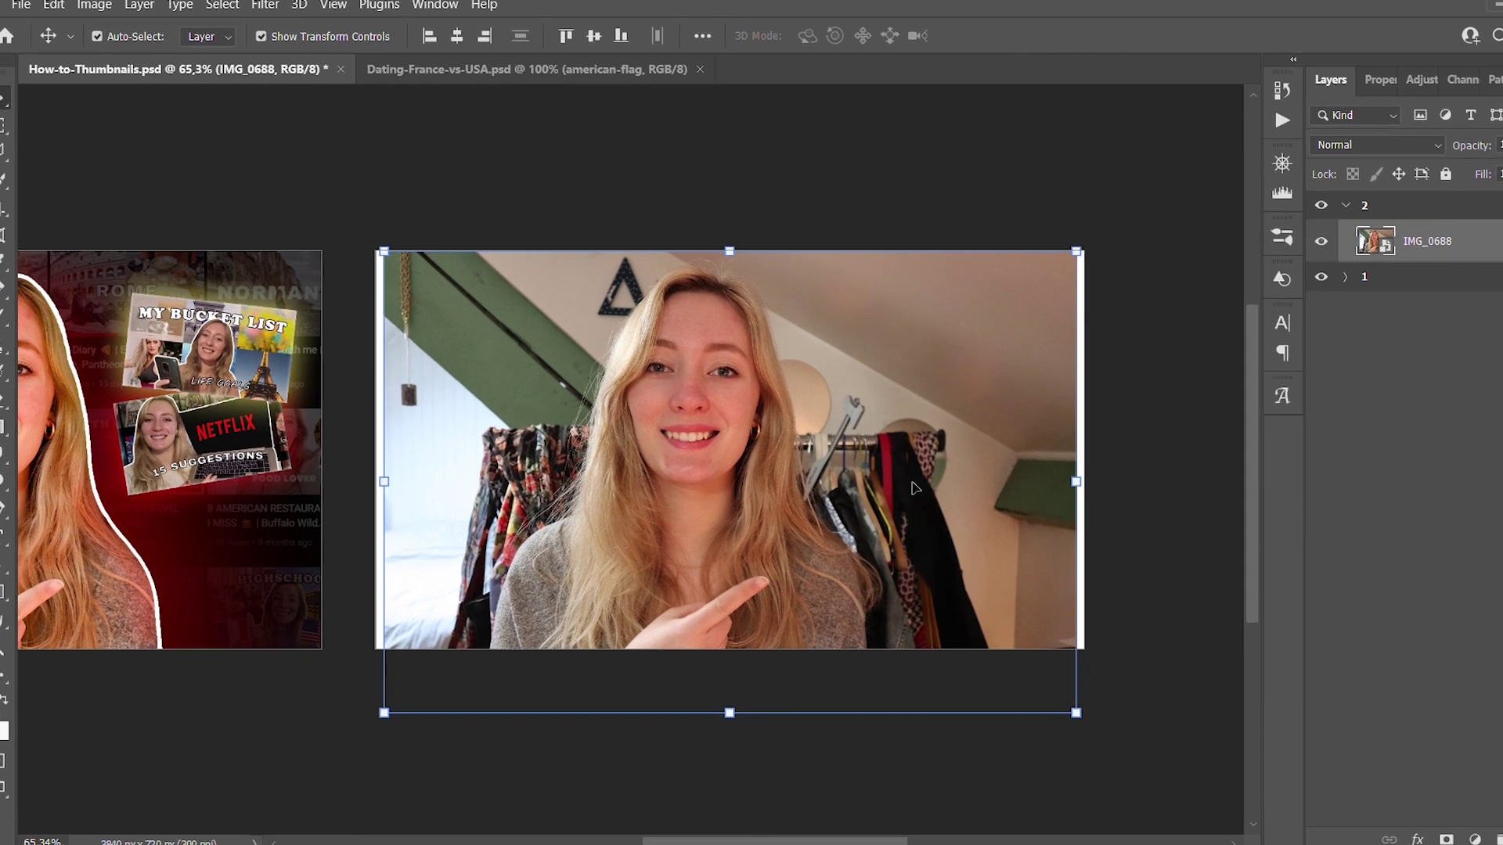
left_click(1443, 838)
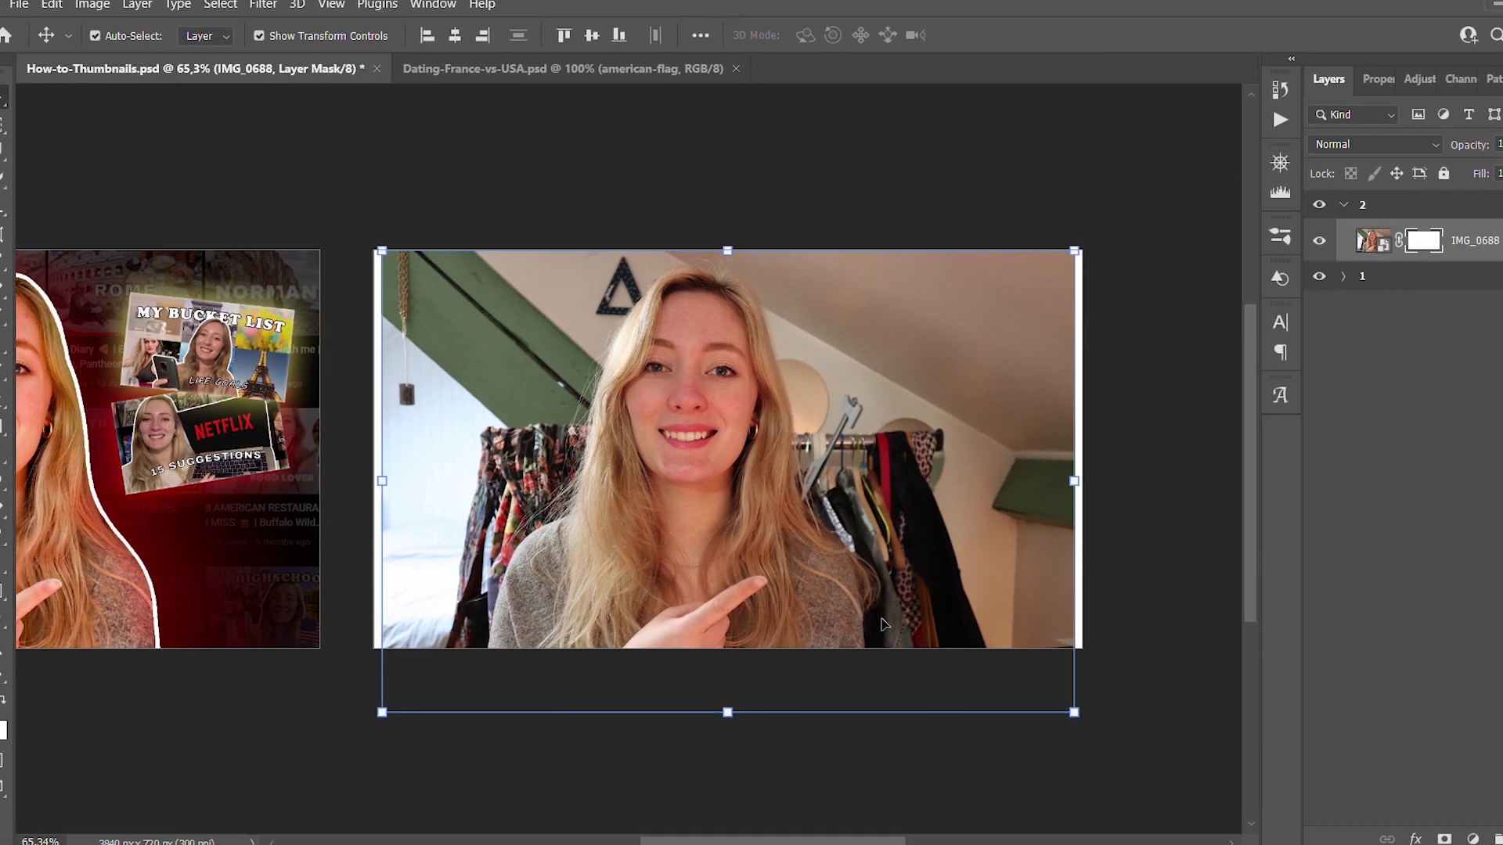
scroll(949, 627, "up", 1)
scroll(950, 627, "up", 2)
scroll(952, 629, "up", 1)
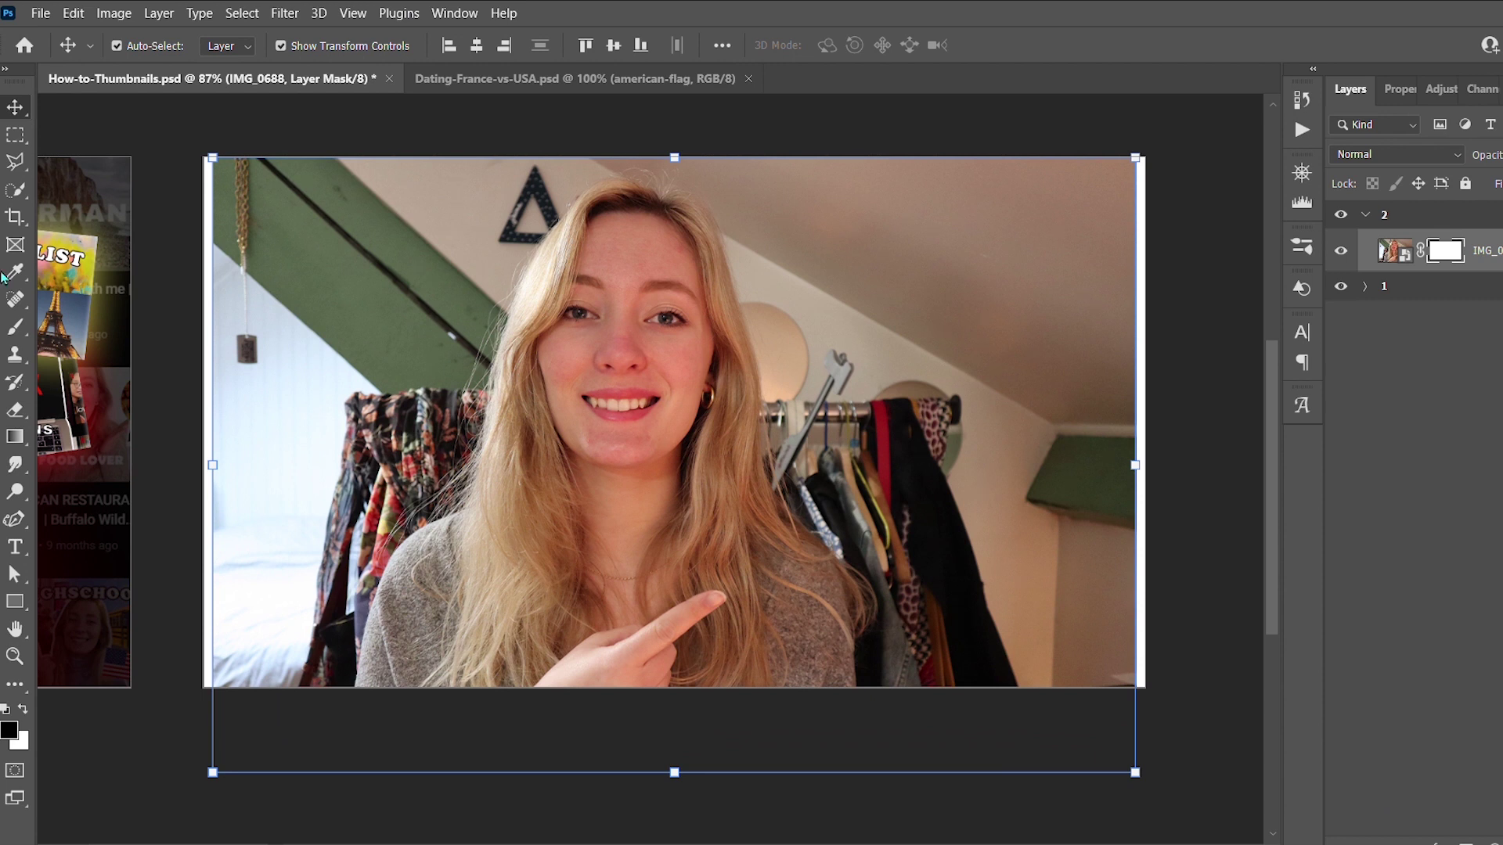
left_click(13, 325)
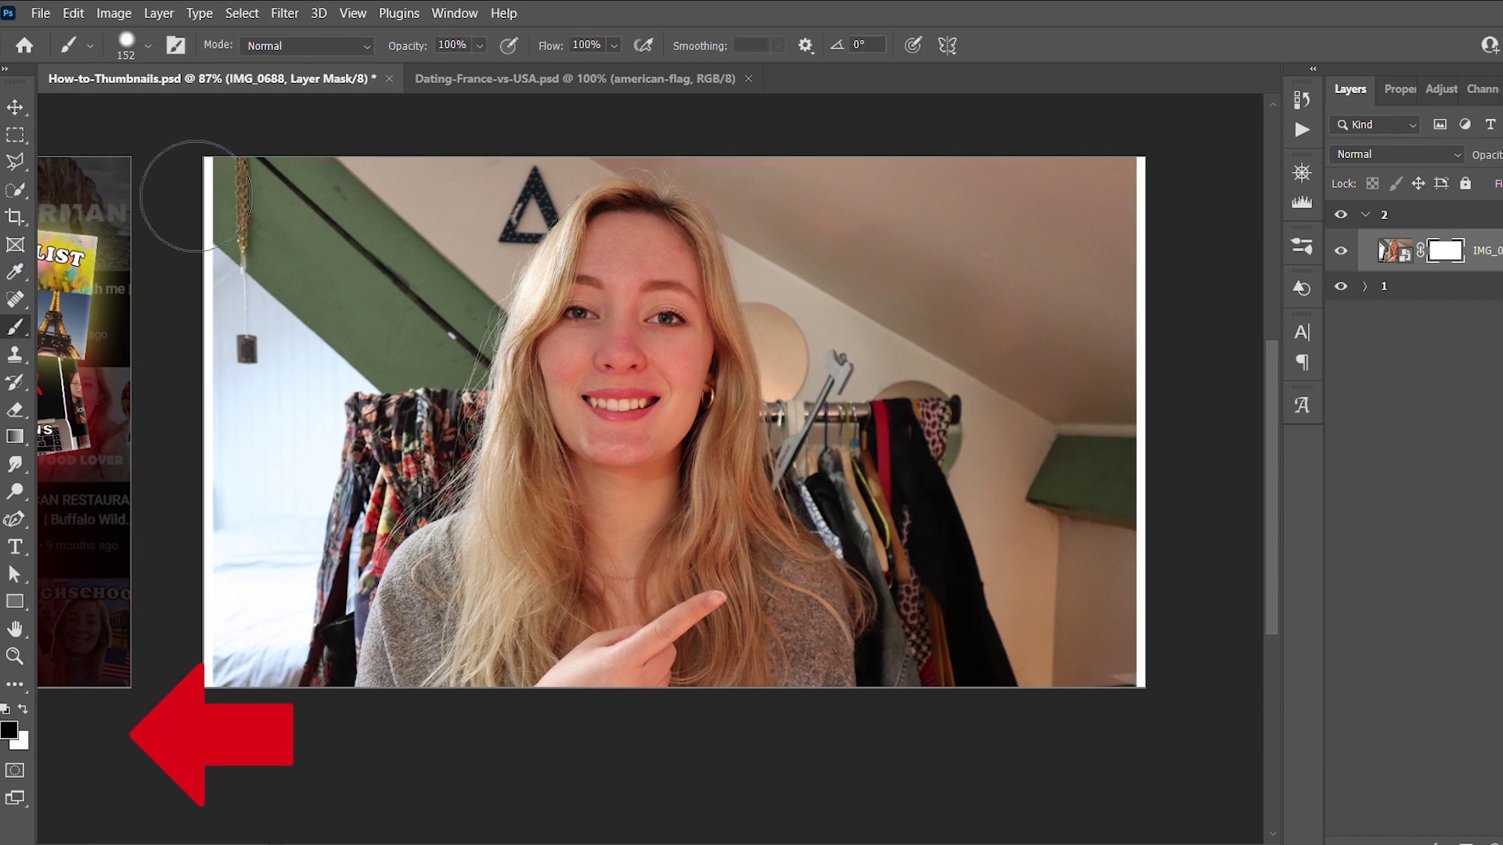
left_click(317, 231)
mouse_move(354, 318)
left_mouse_down()
mouse_move(295, 242)
mouse_move(309, 228)
mouse_move(423, 298)
mouse_move(302, 755)
left_mouse_up()
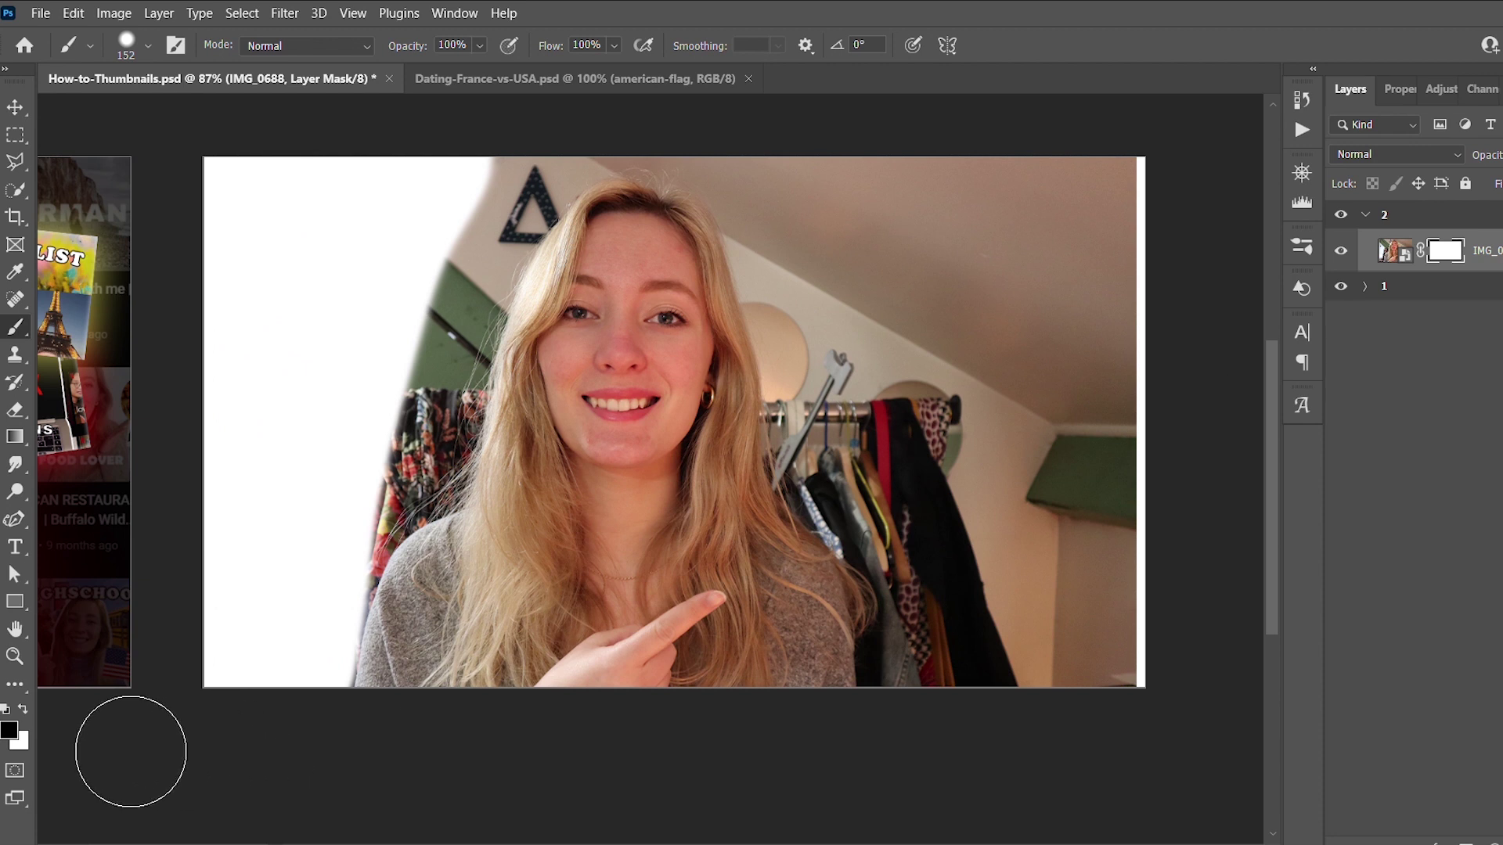
Try painting the left background back in with white on the mask, and hide it again with black
mouse_move(336, 665)
left_mouse_down()
mouse_move(368, 543)
mouse_move(344, 679)
mouse_move(504, 202)
mouse_move(373, 652)
mouse_move(452, 235)
mouse_move(320, 580)
mouse_move(300, 677)
mouse_move(312, 762)
left_mouse_up()
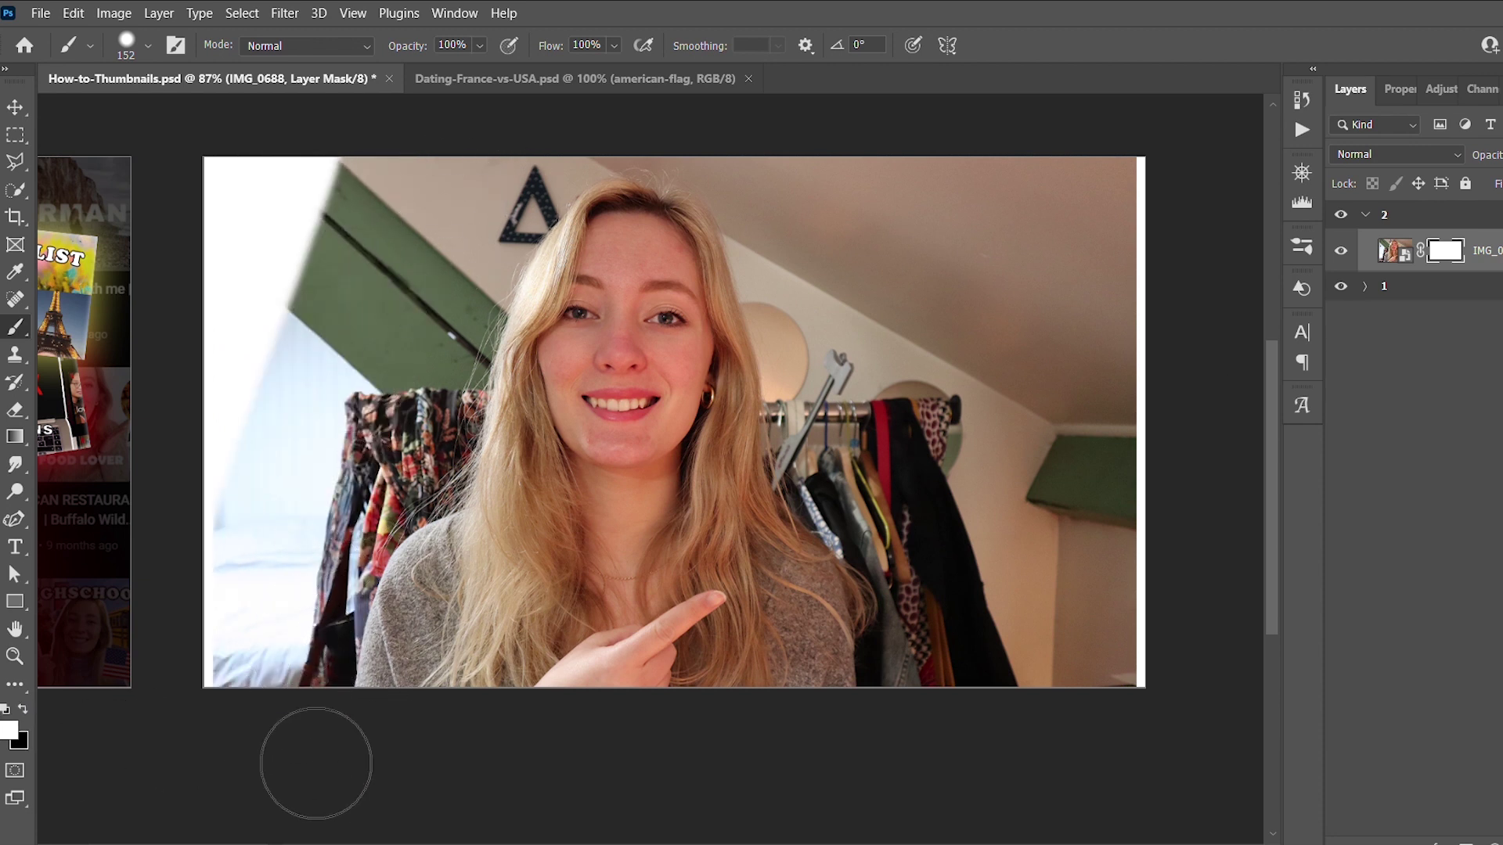
left_click(15, 710)
mouse_move(285, 714)
left_mouse_down()
mouse_move(322, 218)
mouse_move(479, 211)
mouse_move(405, 501)
mouse_move(337, 235)
left_mouse_up()
Mask out the background roughly along the woman's right side, and closely above her head with an 18 px brush
mouse_move(783, 177)
left_mouse_down()
mouse_move(895, 259)
mouse_move(1127, 778)
mouse_move(919, 191)
mouse_move(1208, 814)
mouse_move(1057, 275)
mouse_move(1106, 218)
mouse_move(906, 255)
mouse_move(1030, 704)
mouse_move(1040, 814)
left_mouse_up()
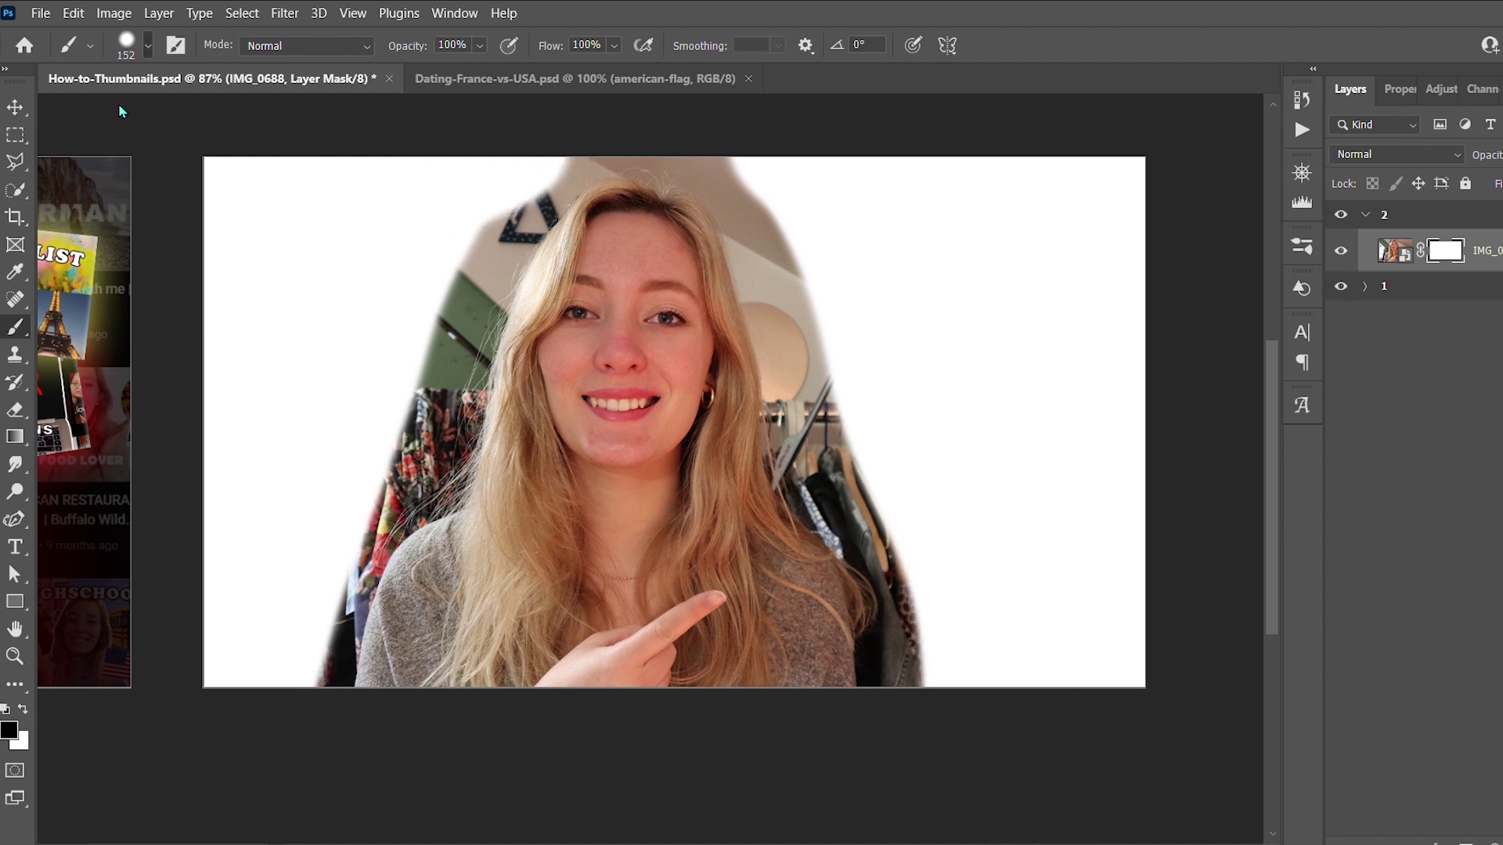
scroll(610, 153, "up", 16)
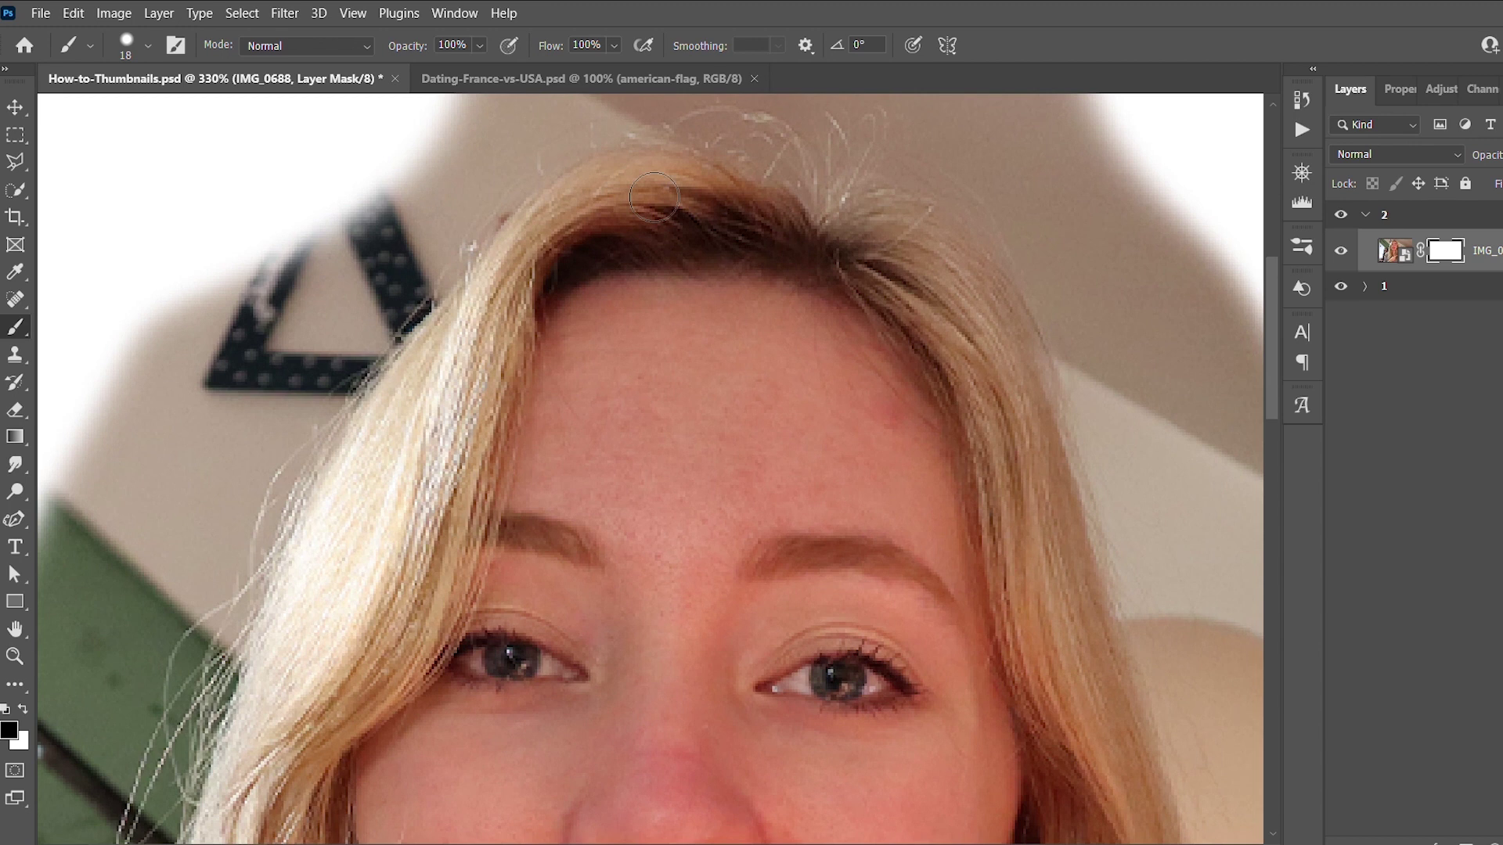
mouse_move(466, 248)
left_mouse_down()
mouse_move(363, 225)
mouse_move(587, 255)
mouse_move(553, 277)
mouse_move(648, 264)
mouse_move(756, 280)
mouse_move(897, 332)
mouse_move(1050, 337)
mouse_move(1097, 313)
mouse_move(866, 210)
mouse_move(899, 205)
mouse_move(919, 278)
left_mouse_up()
mouse_move(1248, 205)
left_mouse_down()
mouse_move(1244, 174)
mouse_move(996, 197)
left_mouse_up()
scroll(1067, 154, "down", 2)
scroll(673, 477, "down", 5)
scroll(679, 487, "down", 1)
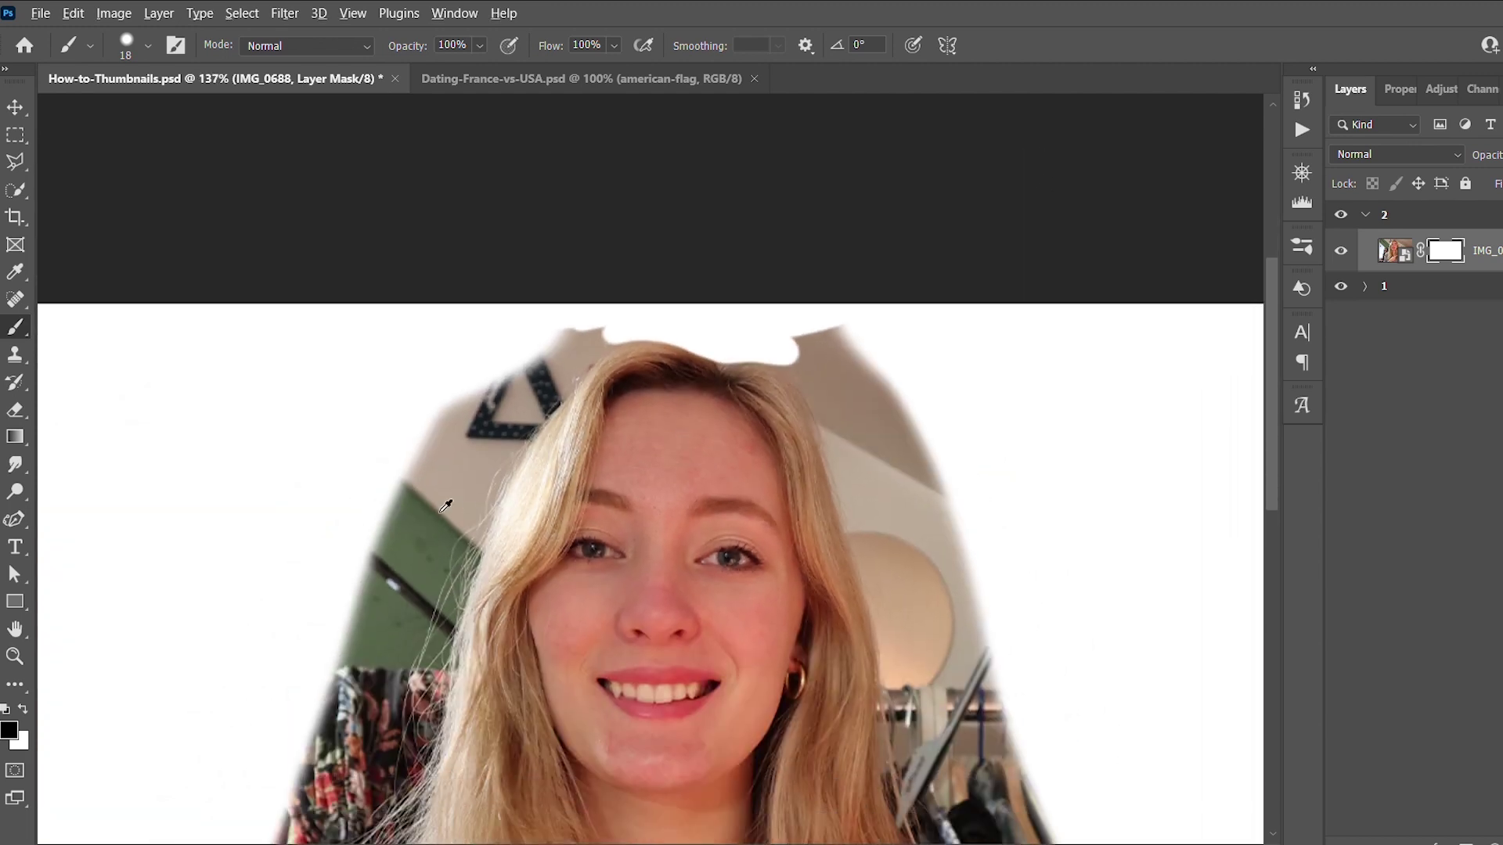
Mask out the remaining background along the left edge of the woman's hair and shoulder
scroll(438, 503, "up", 5)
scroll(772, 279, "down", 5)
scroll(974, 222, "up", 4)
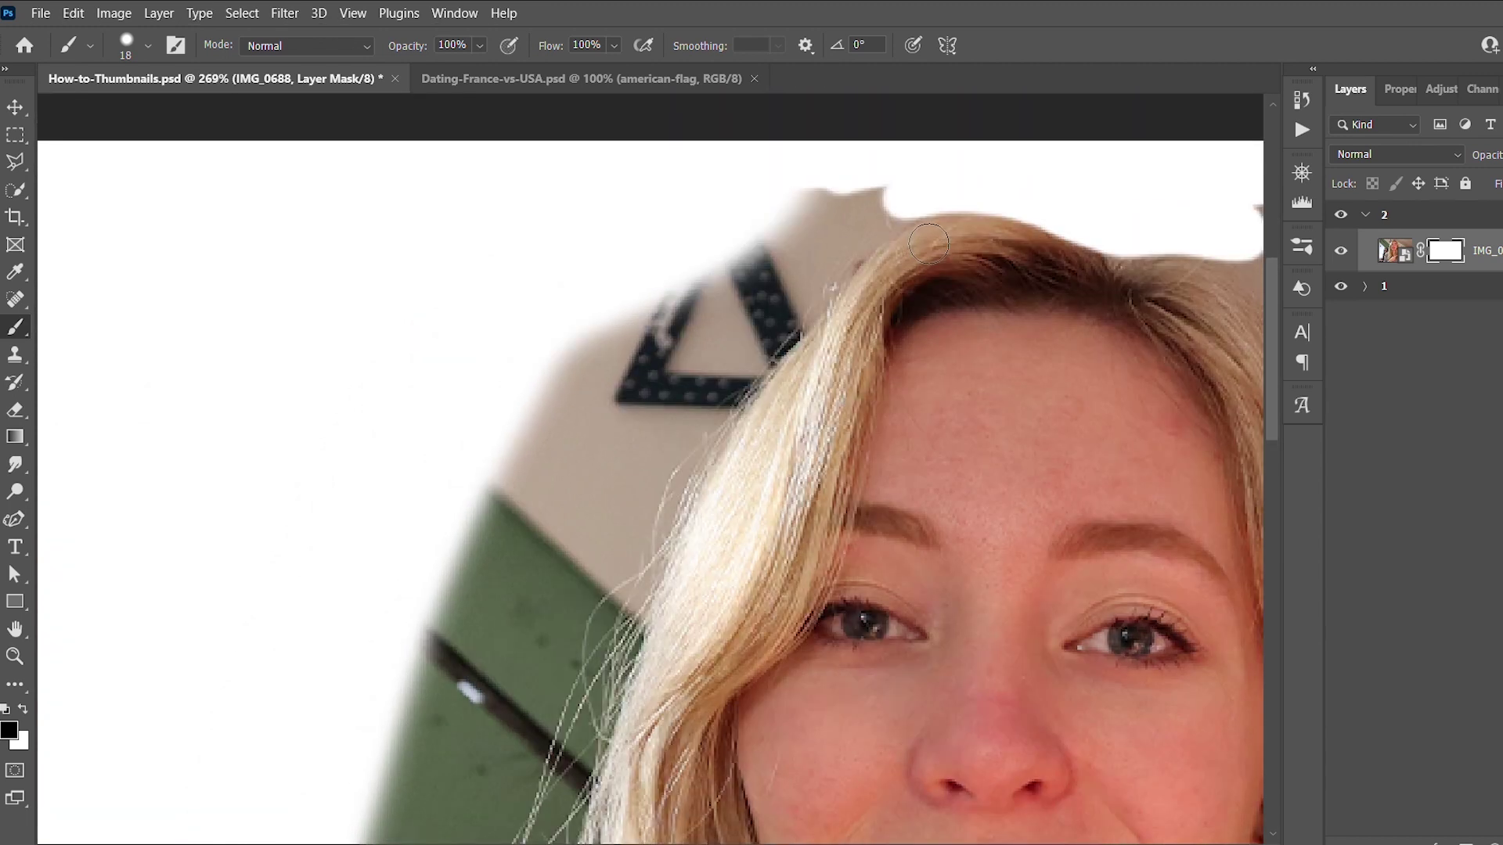
mouse_move(1148, 251)
left_mouse_down()
mouse_move(1044, 222)
mouse_move(825, 298)
mouse_move(651, 553)
left_mouse_up()
scroll(651, 553, "down", 3)
mouse_move(717, 176)
left_mouse_down()
mouse_move(641, 333)
mouse_move(583, 644)
mouse_move(517, 665)
left_mouse_up()
scroll(557, 406, "down", 4)
mouse_move(556, 344)
left_mouse_down()
mouse_move(487, 373)
mouse_move(440, 433)
mouse_move(369, 696)
left_mouse_up()
mouse_move(511, 249)
left_mouse_down()
mouse_move(551, 324)
mouse_move(521, 215)
mouse_move(522, 359)
mouse_move(355, 647)
left_mouse_up()
scroll(355, 680, "up", 5)
scroll(621, 493, "up", 4)
mouse_move(584, 403)
left_mouse_down()
mouse_move(620, 495)
mouse_move(596, 504)
mouse_move(533, 332)
left_mouse_up()
left_click_drag(755, 270, 675, 390)
Mask out the background along the right edge of the woman's hair and shoulder, using a 55 px brush for the lower part
scroll(426, 321, "up", 3)
mouse_move(722, 259)
left_mouse_down()
mouse_move(1010, 547)
mouse_move(919, 211)
mouse_move(932, 419)
mouse_move(1045, 579)
mouse_move(1188, 697)
left_mouse_up()
scroll(919, 212, "down", 4)
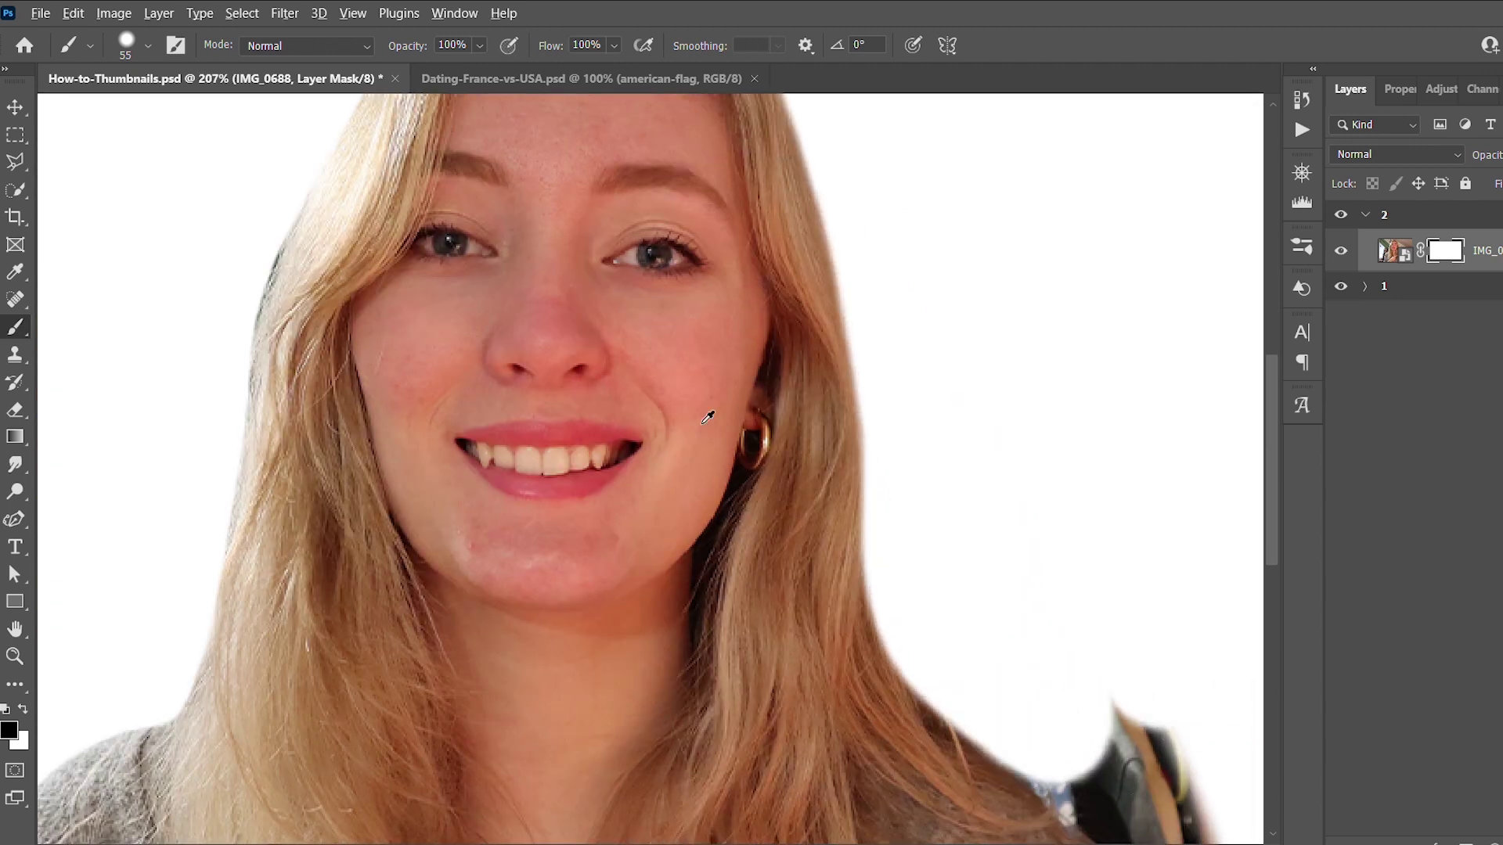
scroll(711, 413, "down", 4)
scroll(939, 736, "up", 5)
mouse_move(760, 265)
left_mouse_down()
mouse_move(877, 372)
mouse_move(974, 699)
mouse_move(966, 734)
left_mouse_up()
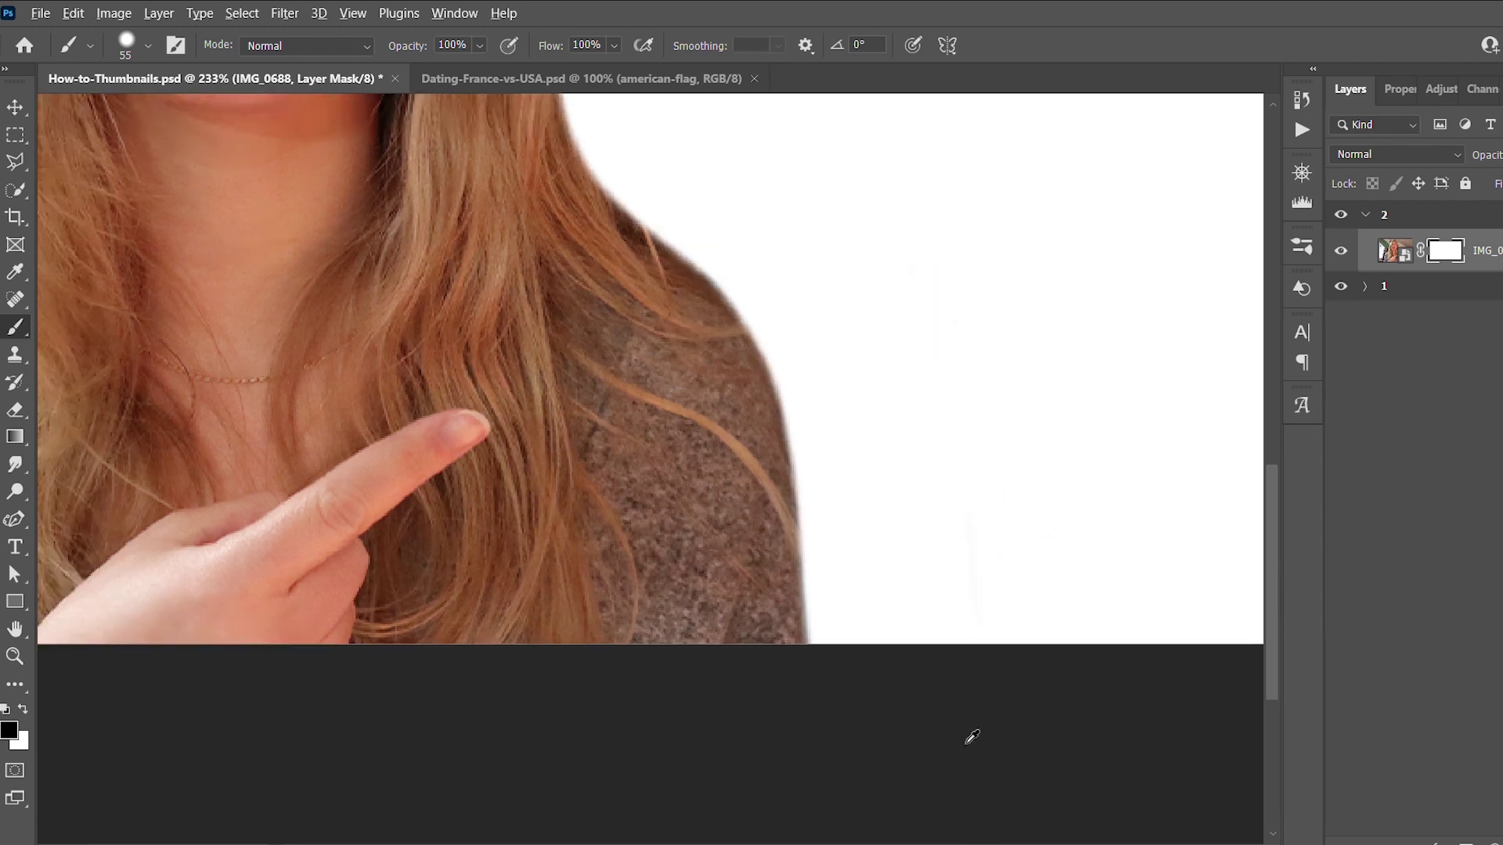
Clean up the mask along the left hair edge, and around the top of the head with a 12 px brush
scroll(966, 735, "down", 5)
scroll(767, 219, "up", 5)
scroll(767, 219, "down", 1)
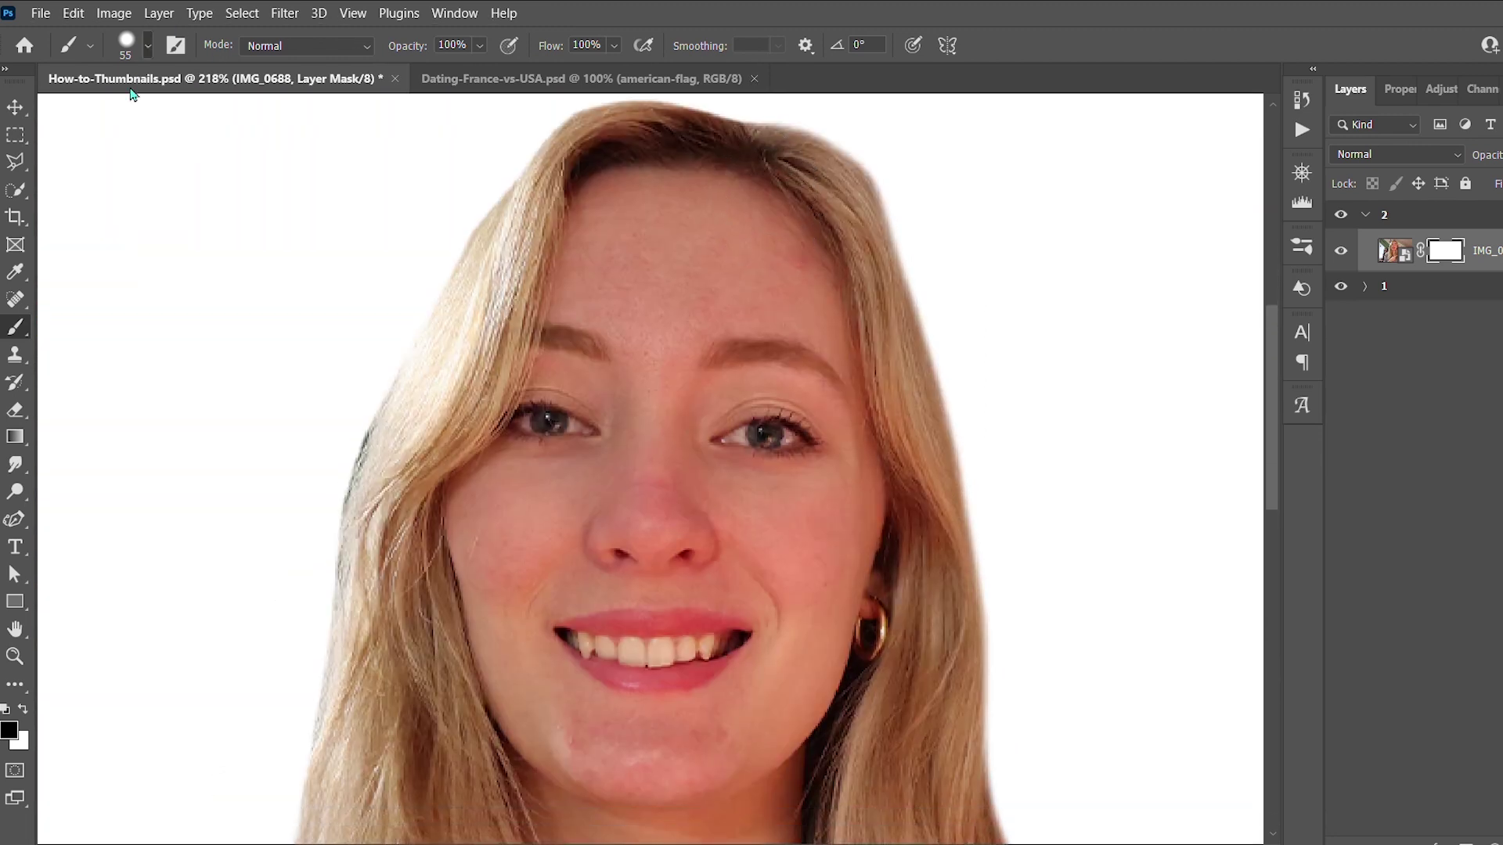
mouse_move(468, 245)
left_mouse_down()
mouse_move(348, 500)
mouse_move(307, 760)
left_mouse_up()
scroll(492, 296, "up", 3)
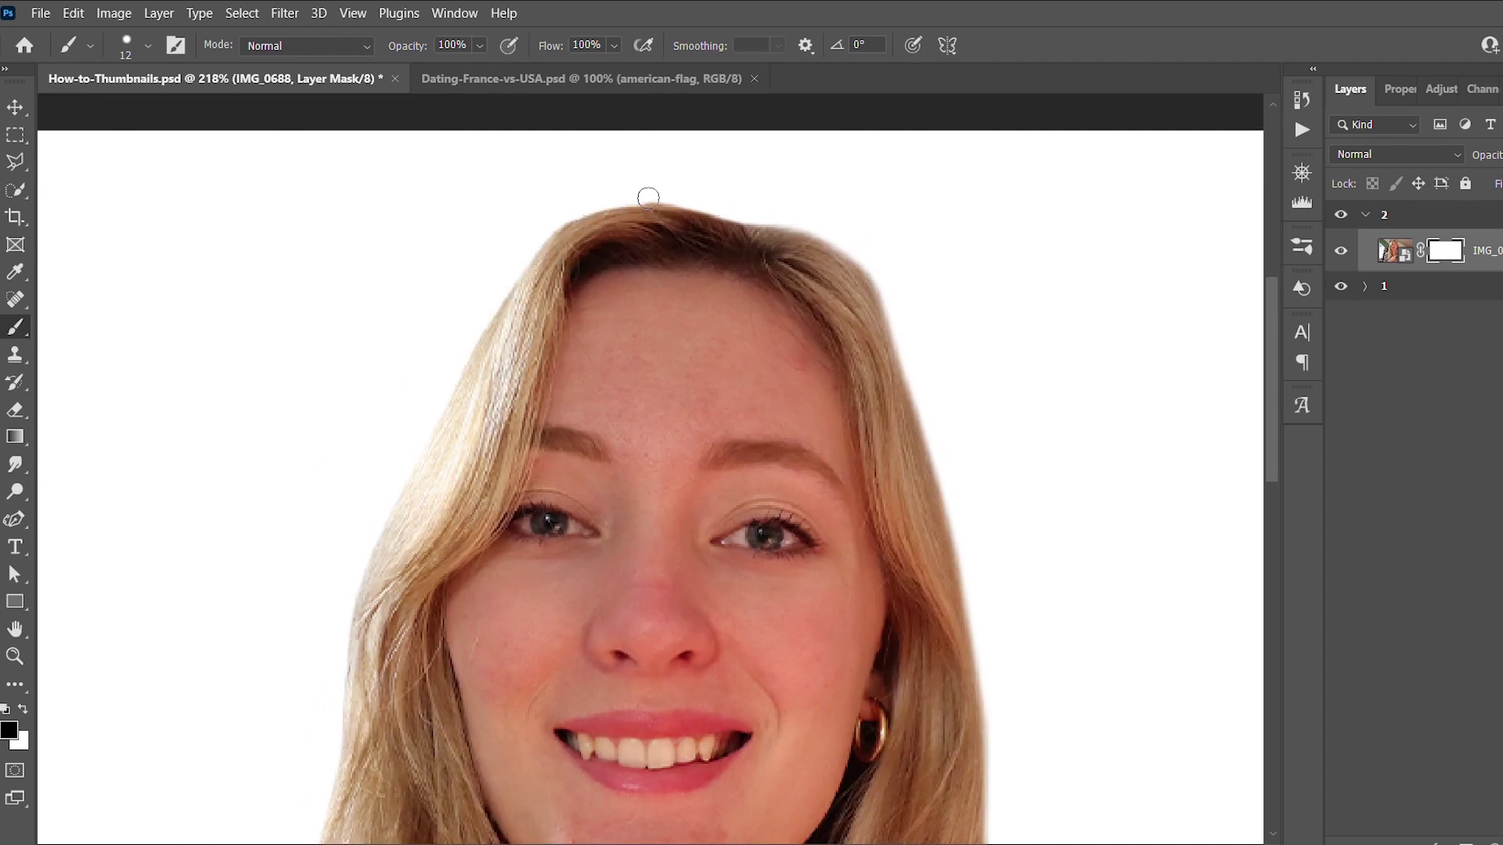
mouse_move(783, 224)
left_mouse_down()
mouse_move(873, 265)
mouse_move(822, 239)
mouse_move(899, 332)
left_mouse_up()
left_click_drag(624, 205, 509, 279)
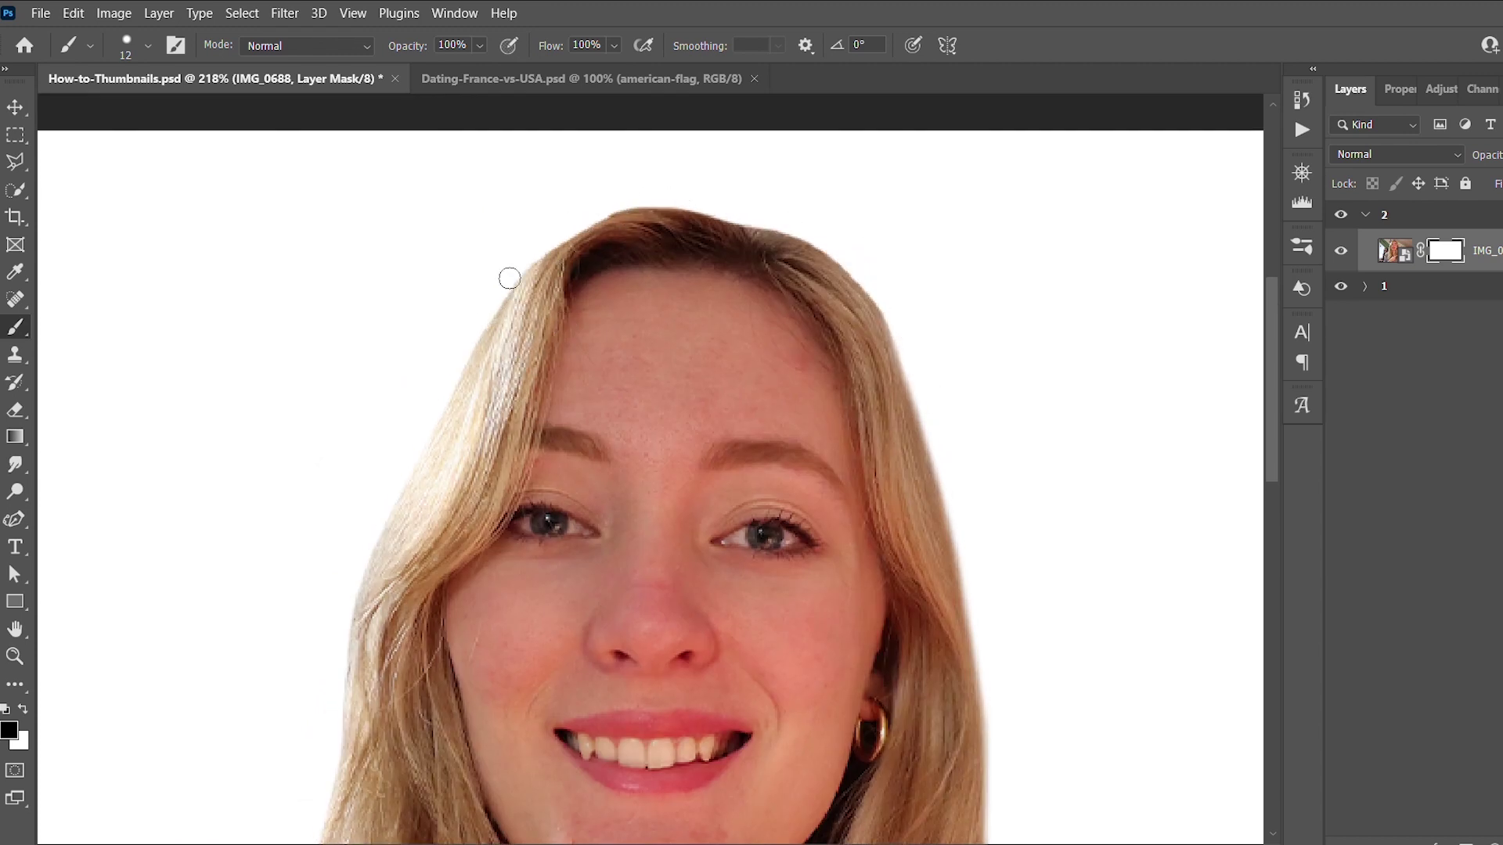
Paint white on the mask with the 12 px brush along the upper left hair edge to restore lost hair
scroll(661, 212, "down", 4)
scroll(577, 238, "up", 6)
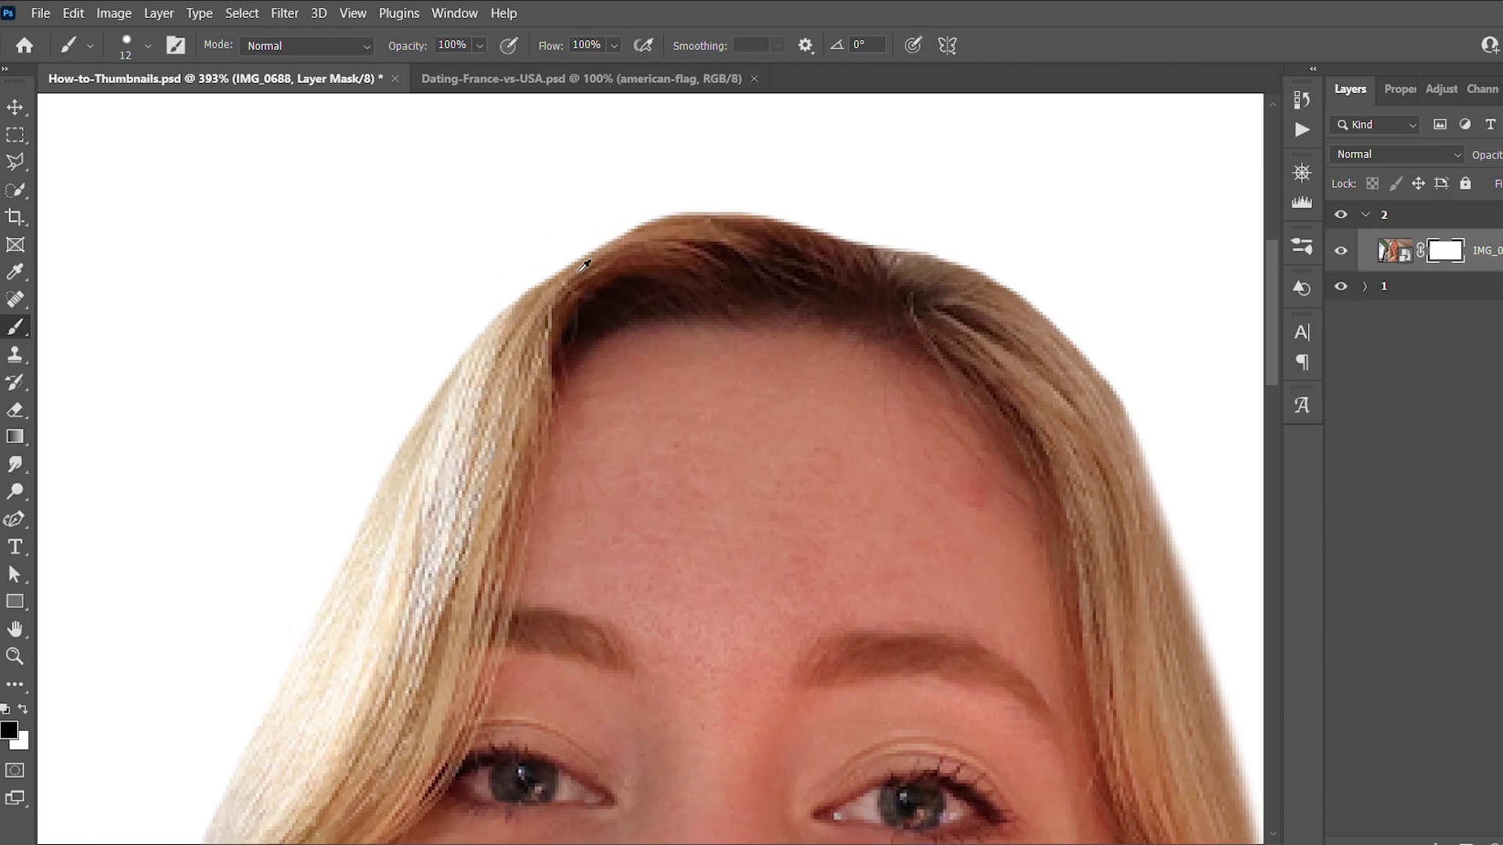
left_click(21, 709)
left_click_drag(662, 260, 540, 321)
left_click_drag(497, 369, 435, 478)
scroll(468, 482, "down", 10)
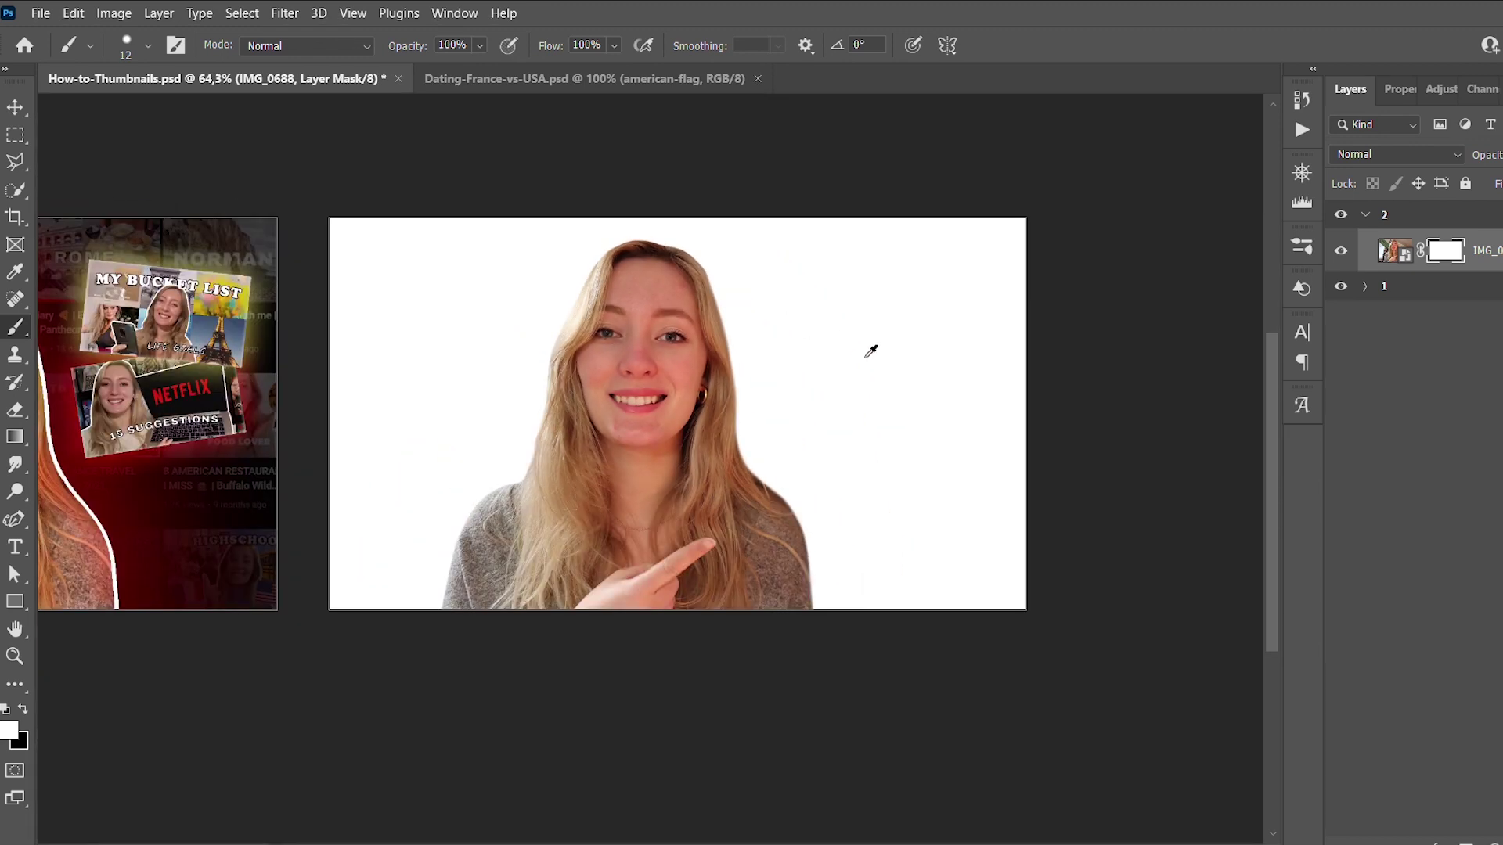
Move the cut-out woman slightly to the right so she sits near the centre of the artboard
left_click(14, 104)
left_click(1033, 232)
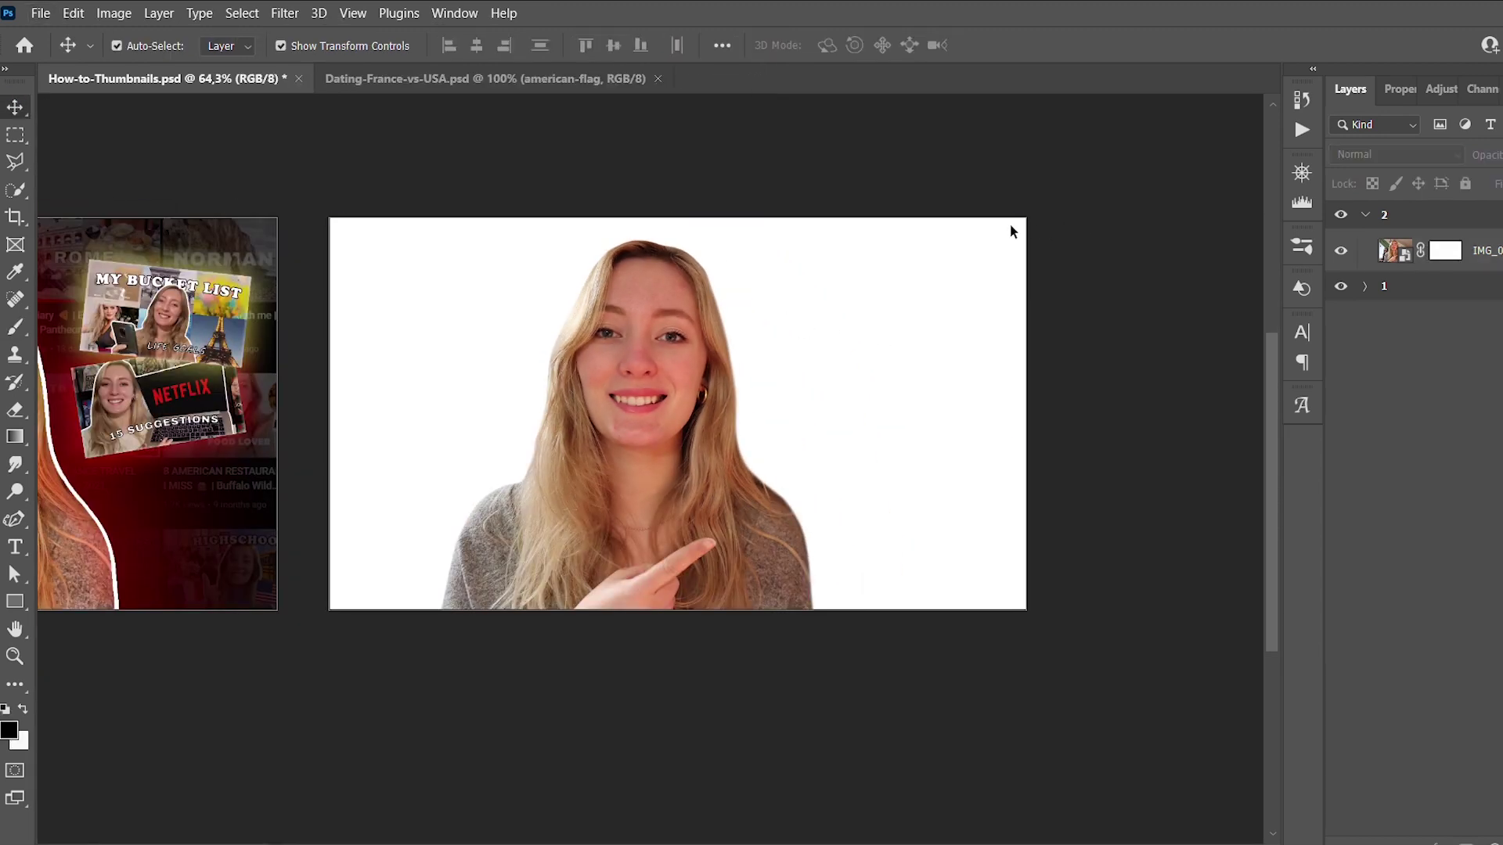
left_click_drag(616, 366, 667, 365)
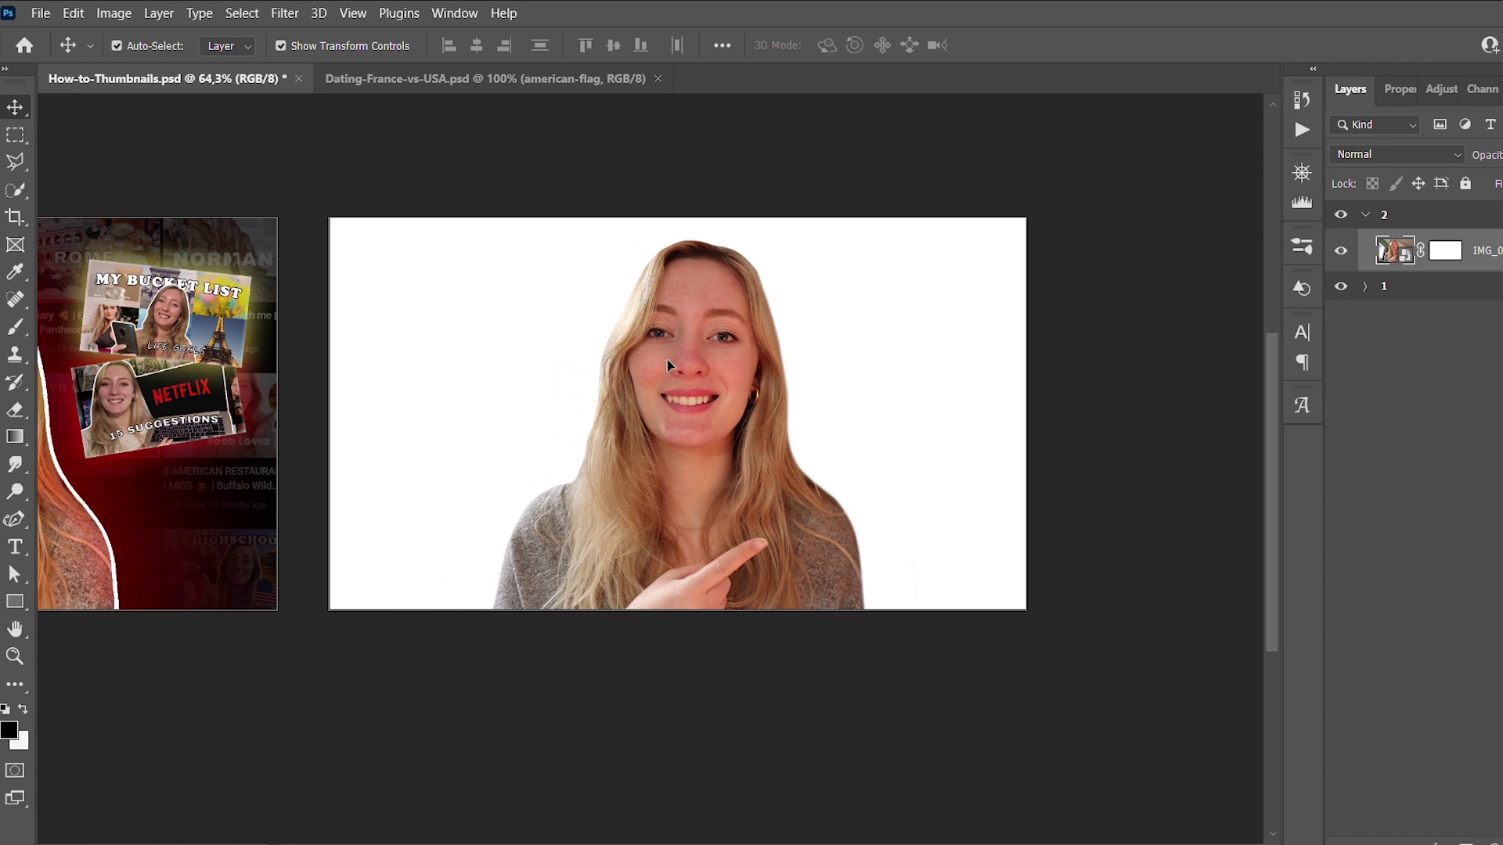
left_click(1174, 304)
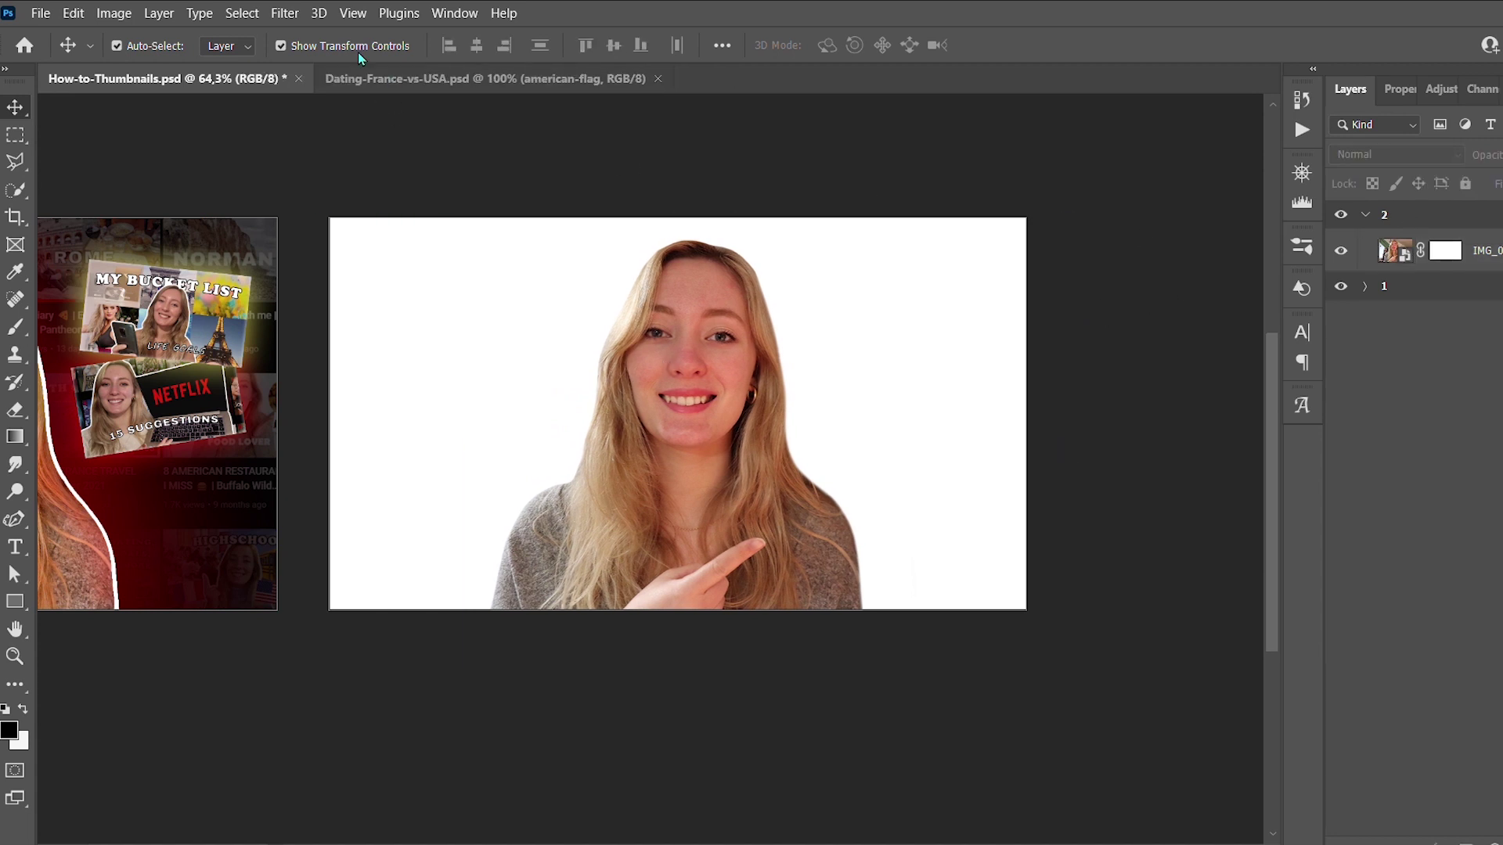
Commit the placed Youtube-videos image in artboard 2 and put its layer beneath IMG_0688
left_click(1473, 217)
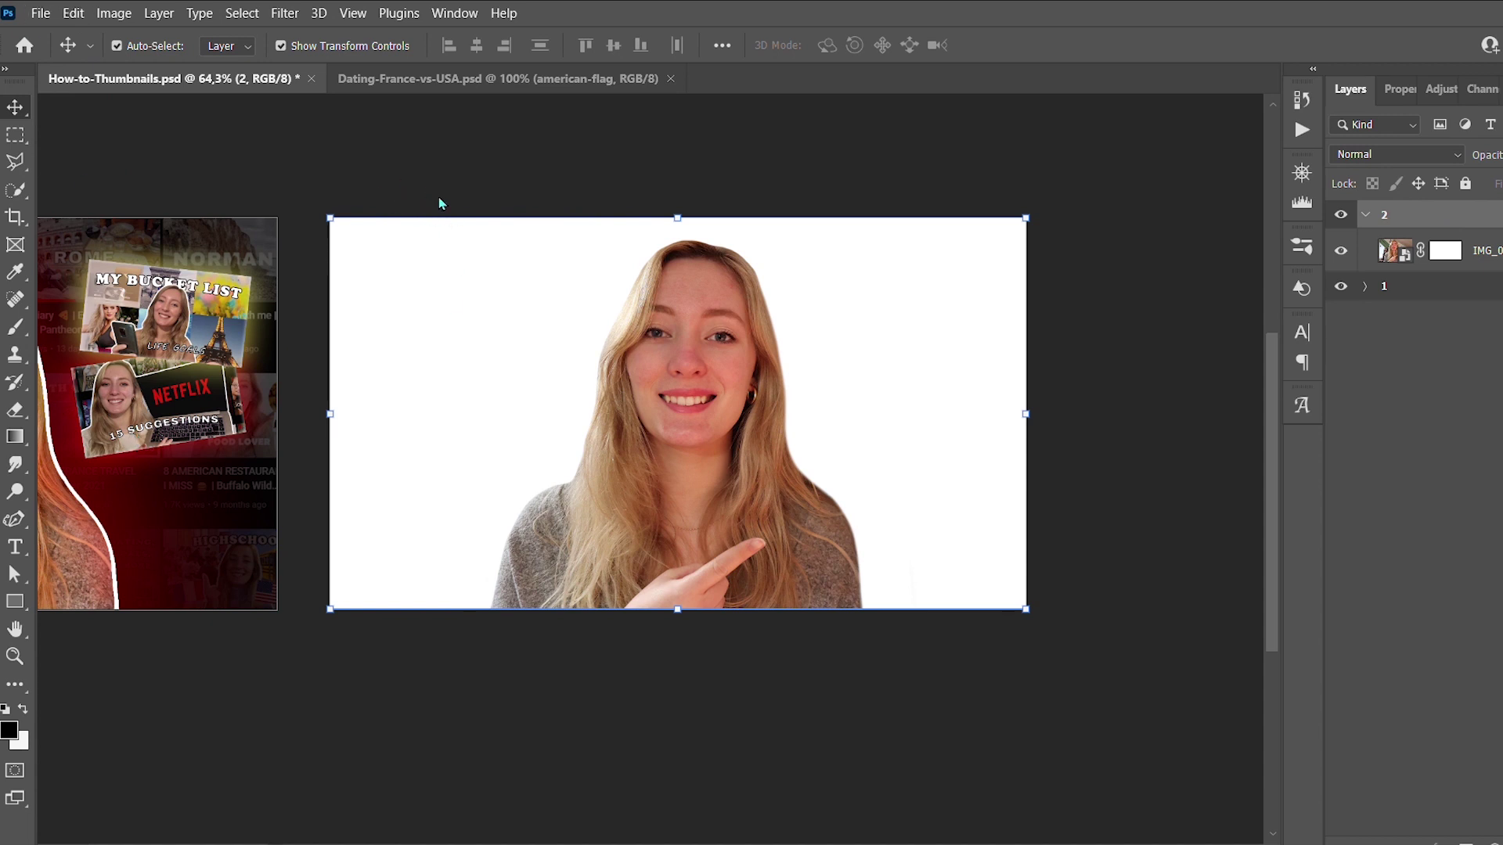
key("Return")
left_click_drag(1461, 251, 1452, 309)
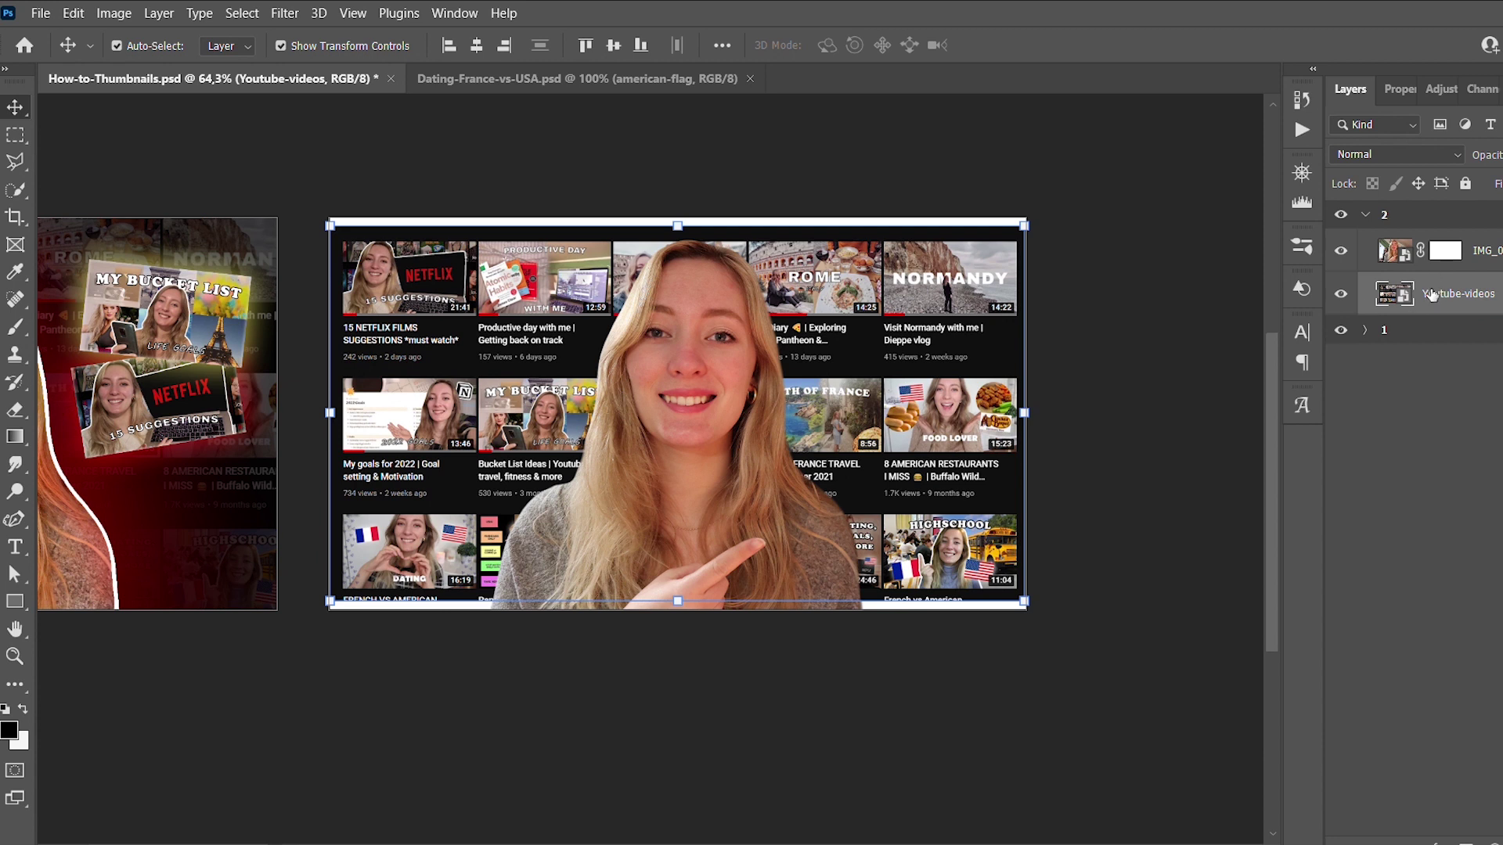
Enlarge the Youtube-videos image about its centre to 44.23% so it covers the whole artboard
left_click_drag(1024, 413, 1091, 414)
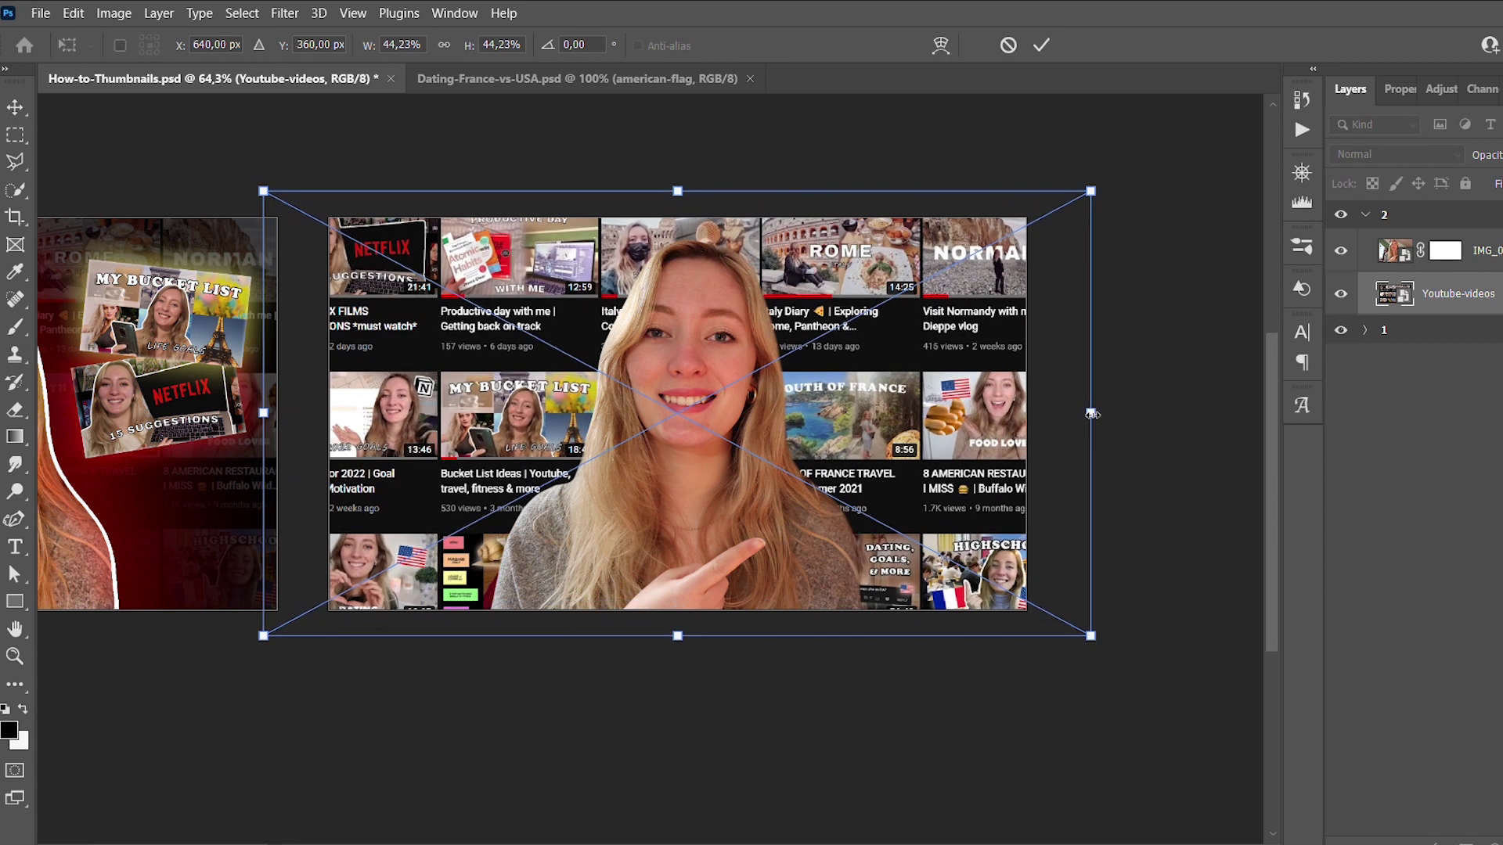
left_click(11, 108)
left_click(210, 134)
Draw a white rectangle without stroke, about 1297 by 735 px, covering all of artboard 2
scroll(832, 449, "up", 3)
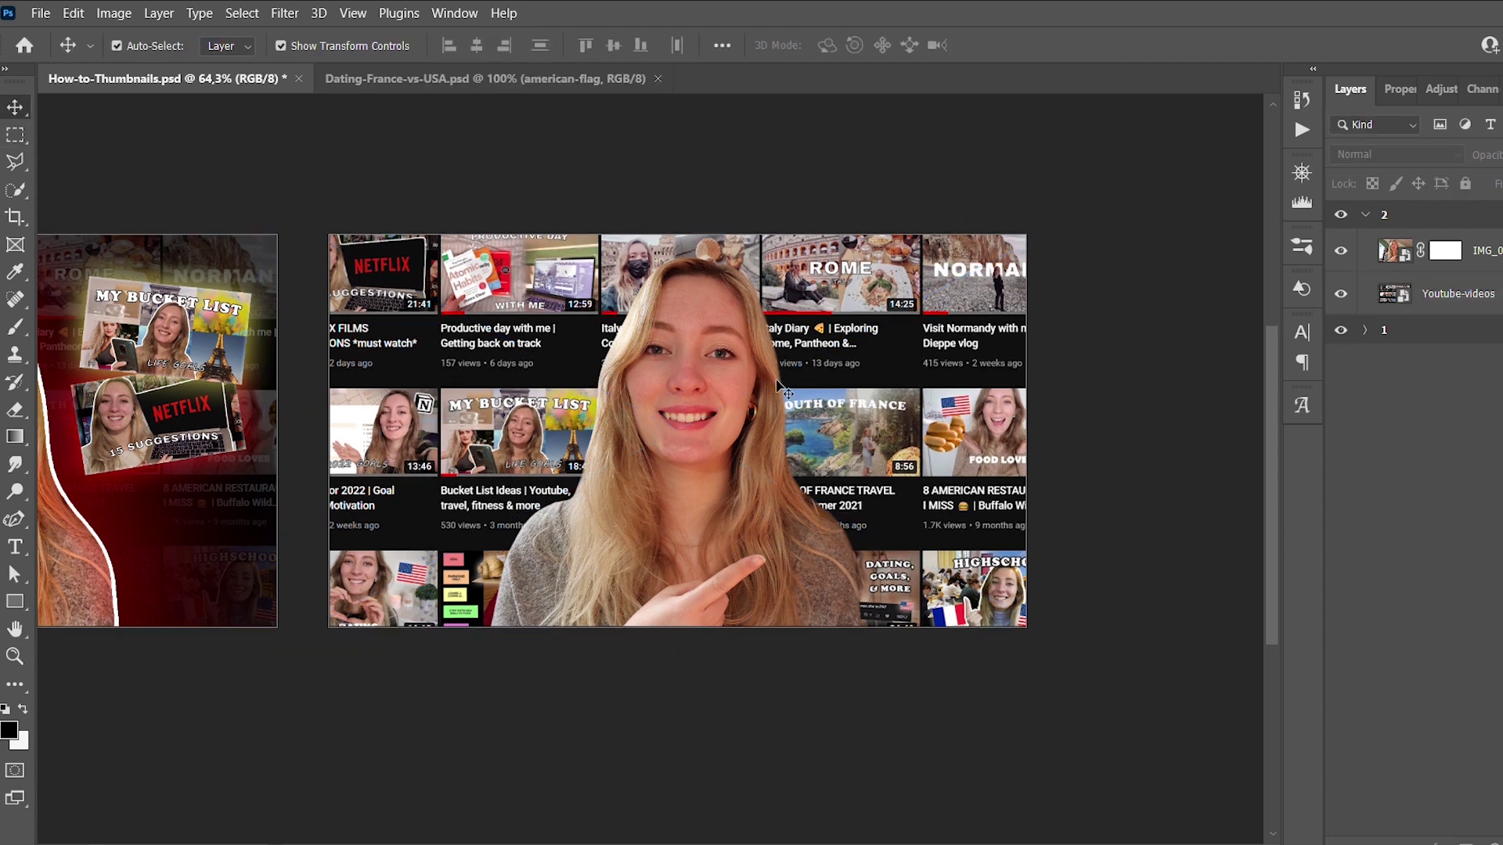
scroll(832, 449, "down", 2)
scroll(835, 455, "up", 2)
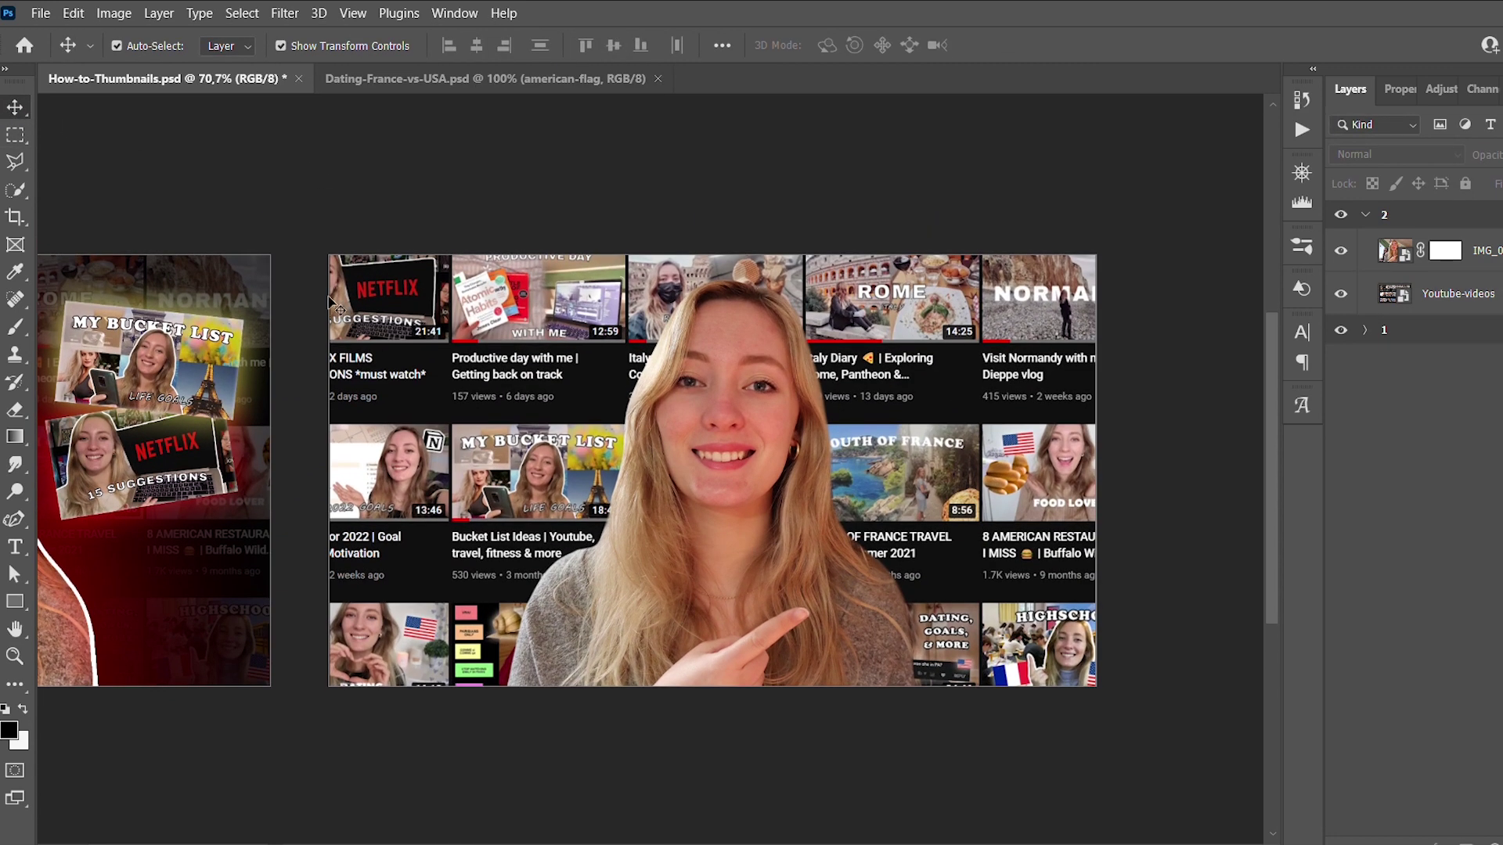
left_click(435, 297)
left_click(329, 143)
left_click(15, 601)
left_click_drag(381, 300, 555, 528)
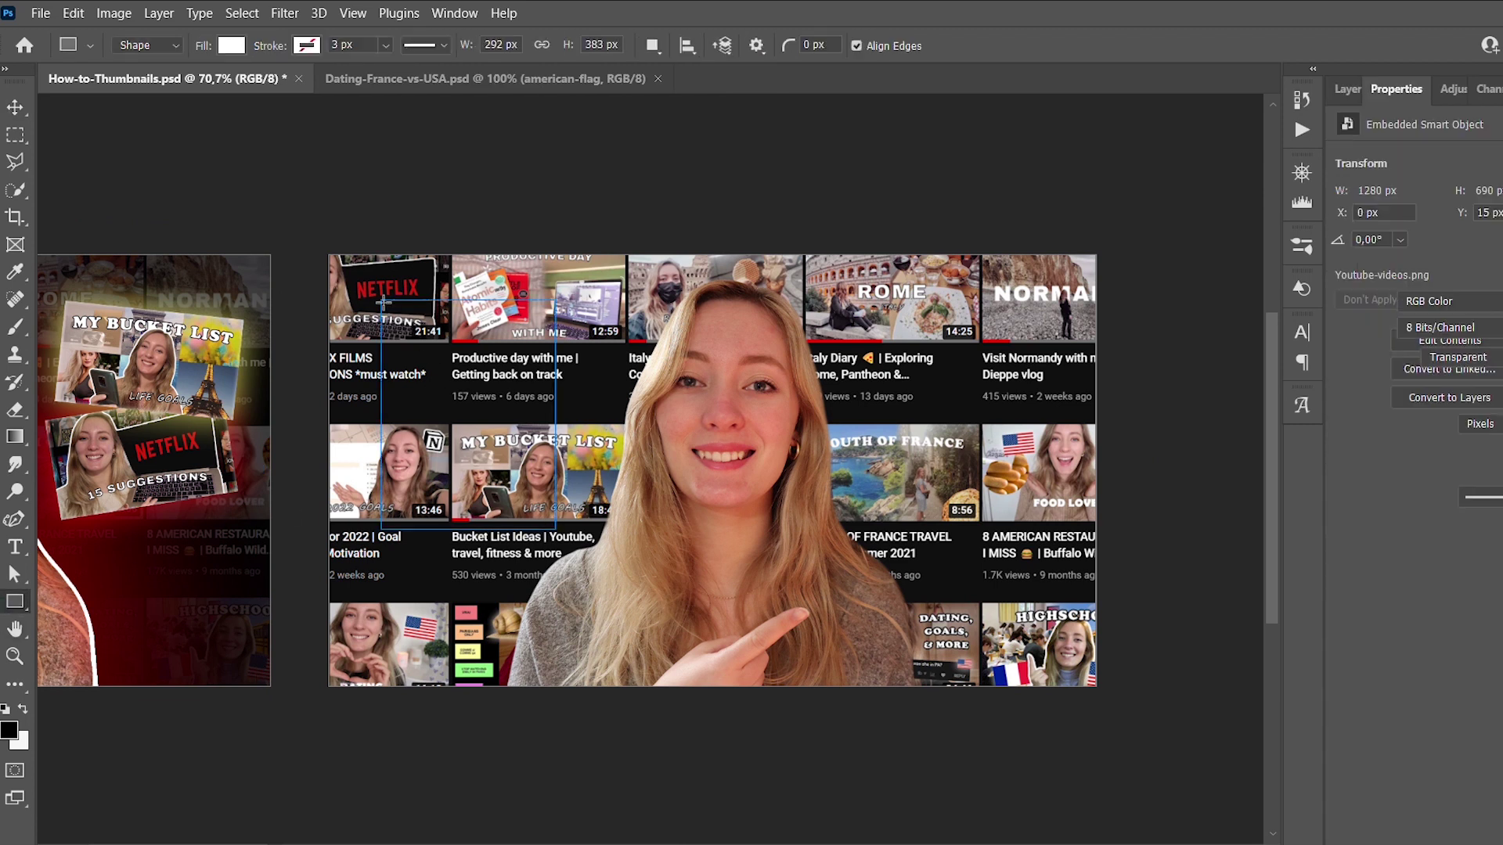
left_click_drag(381, 300, 325, 251)
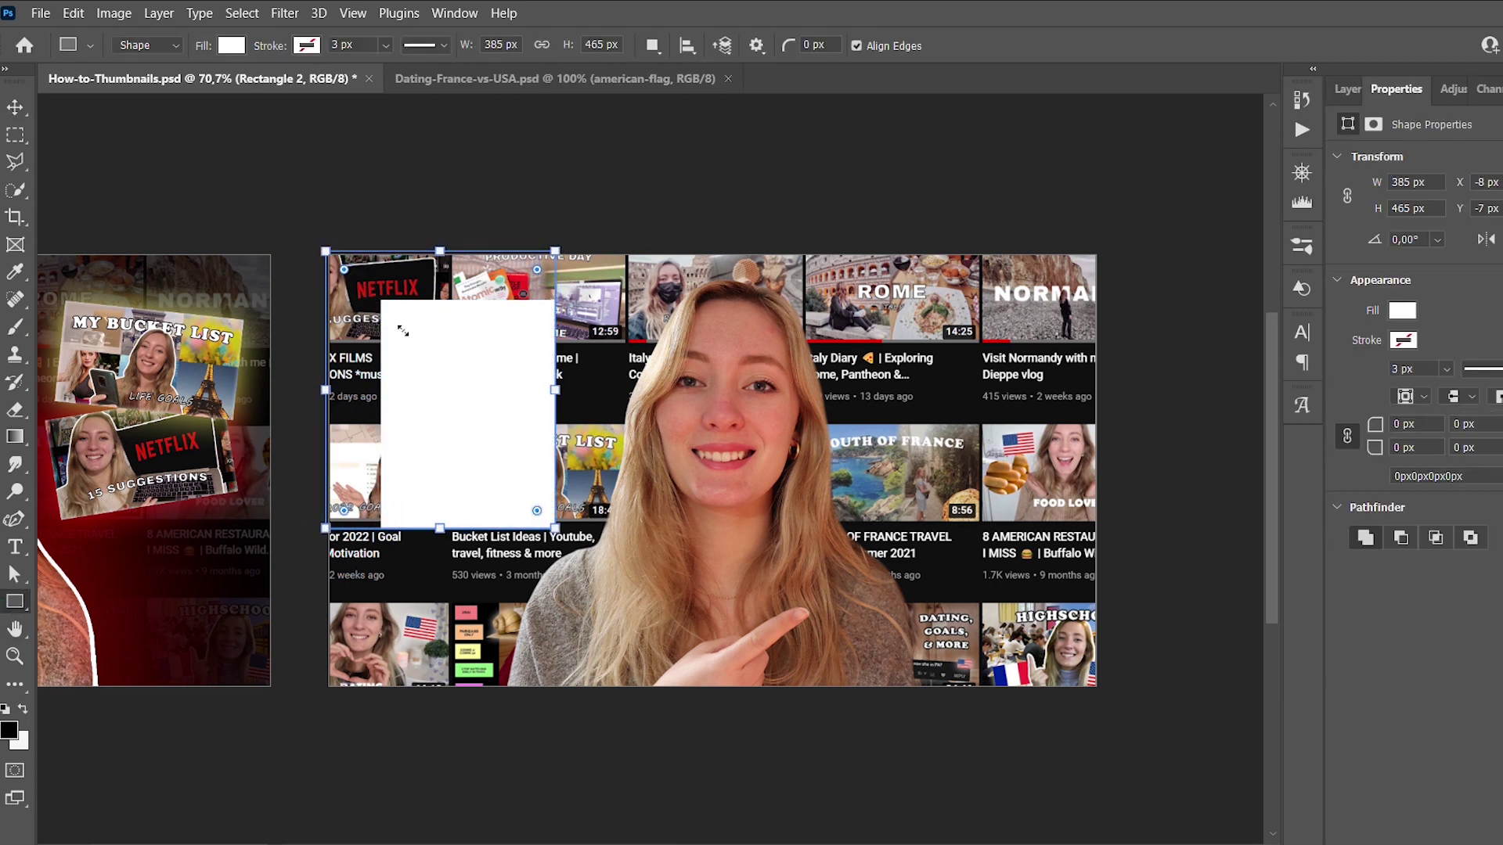
left_click_drag(555, 528, 1102, 691)
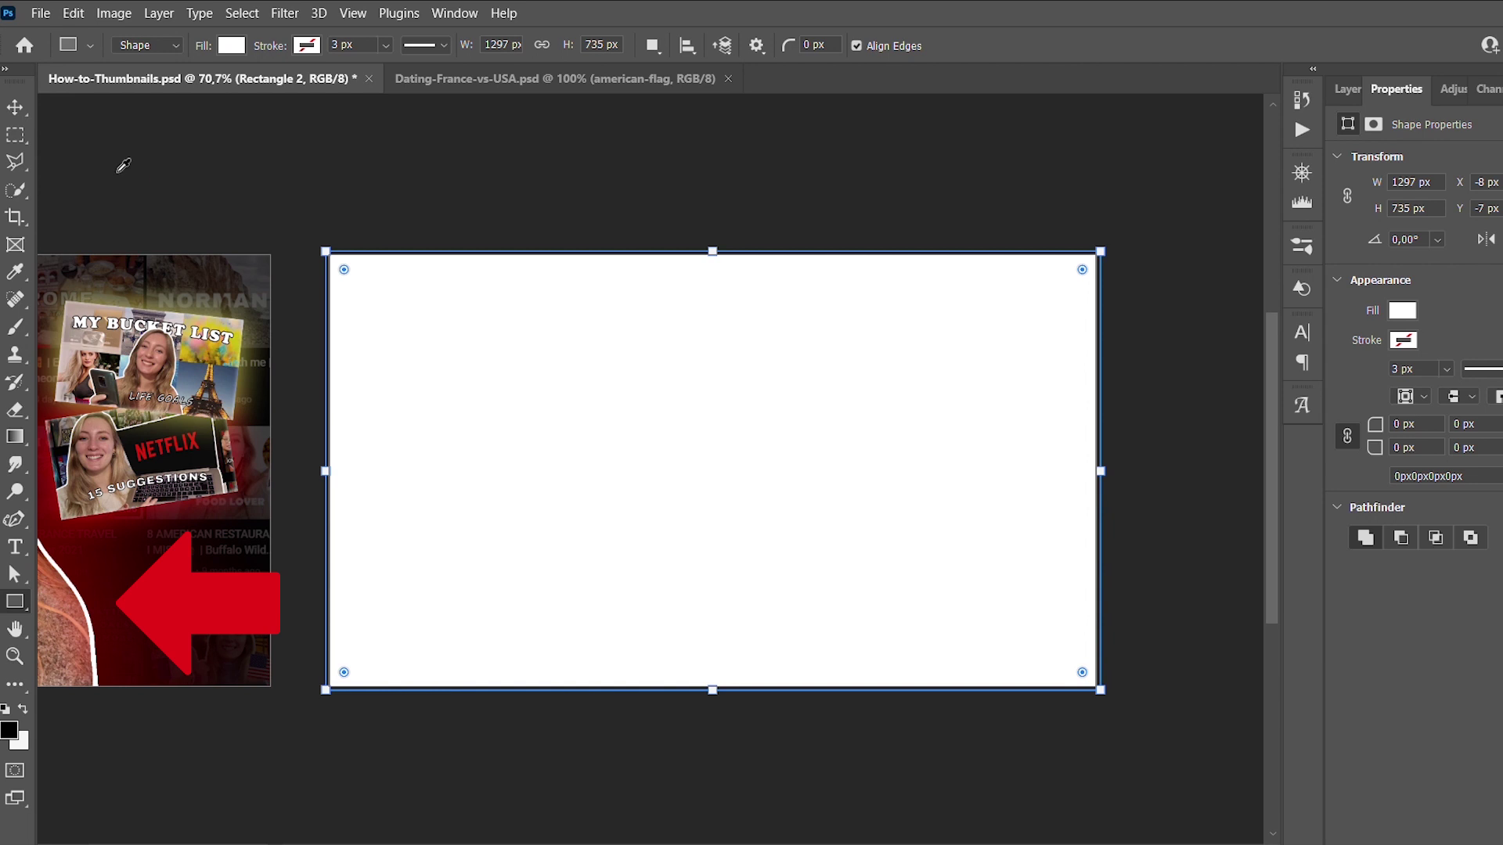
Fill the rectangle with black, name its layer Opacity and place it between IMG_0688 and Youtube-videos
key("alt+BackSpace")
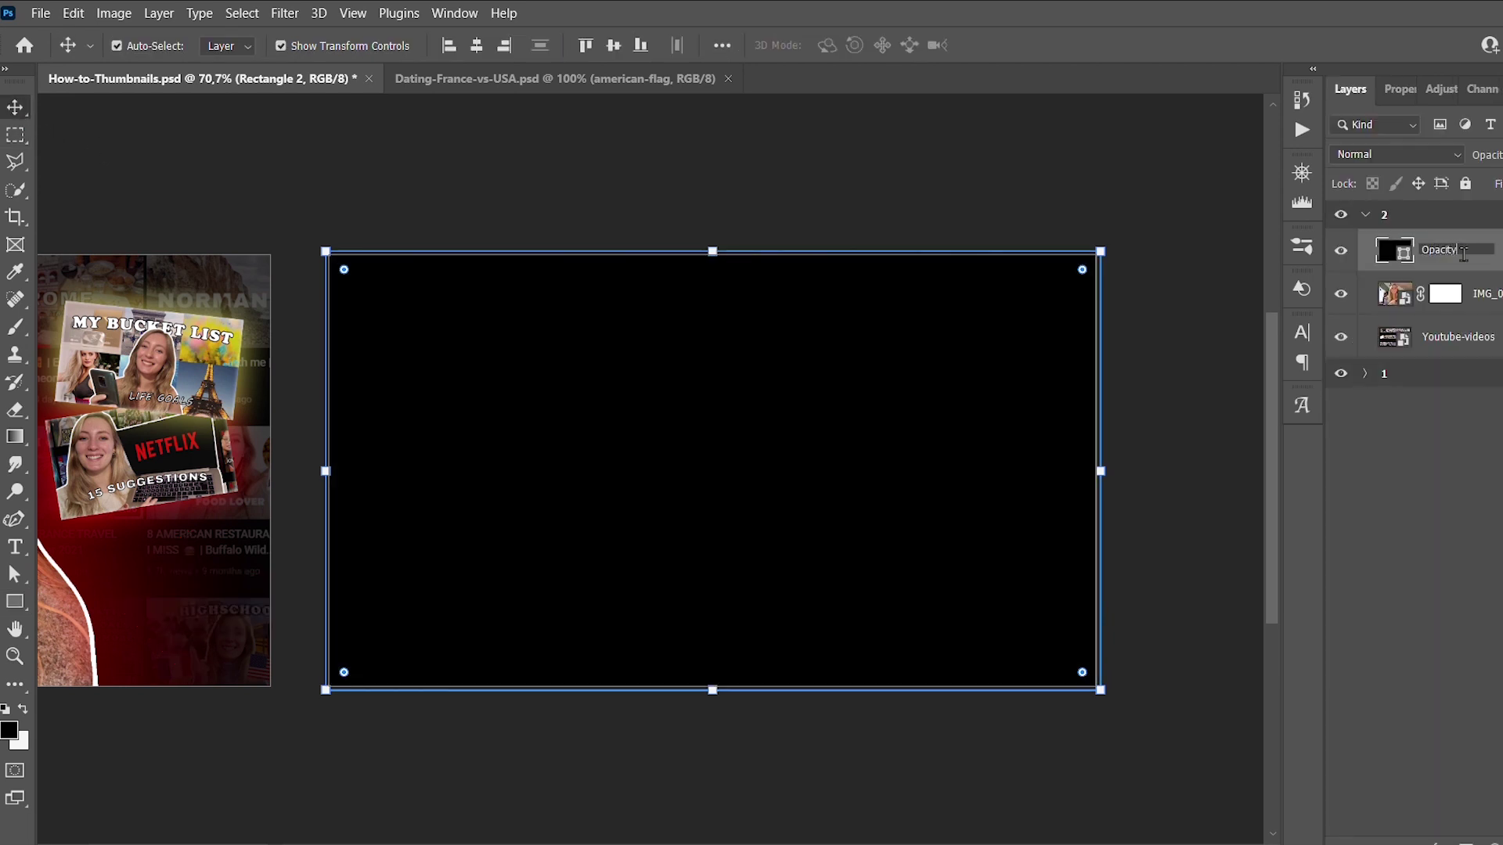
key("Return")
left_click_drag(1480, 293, 1475, 306)
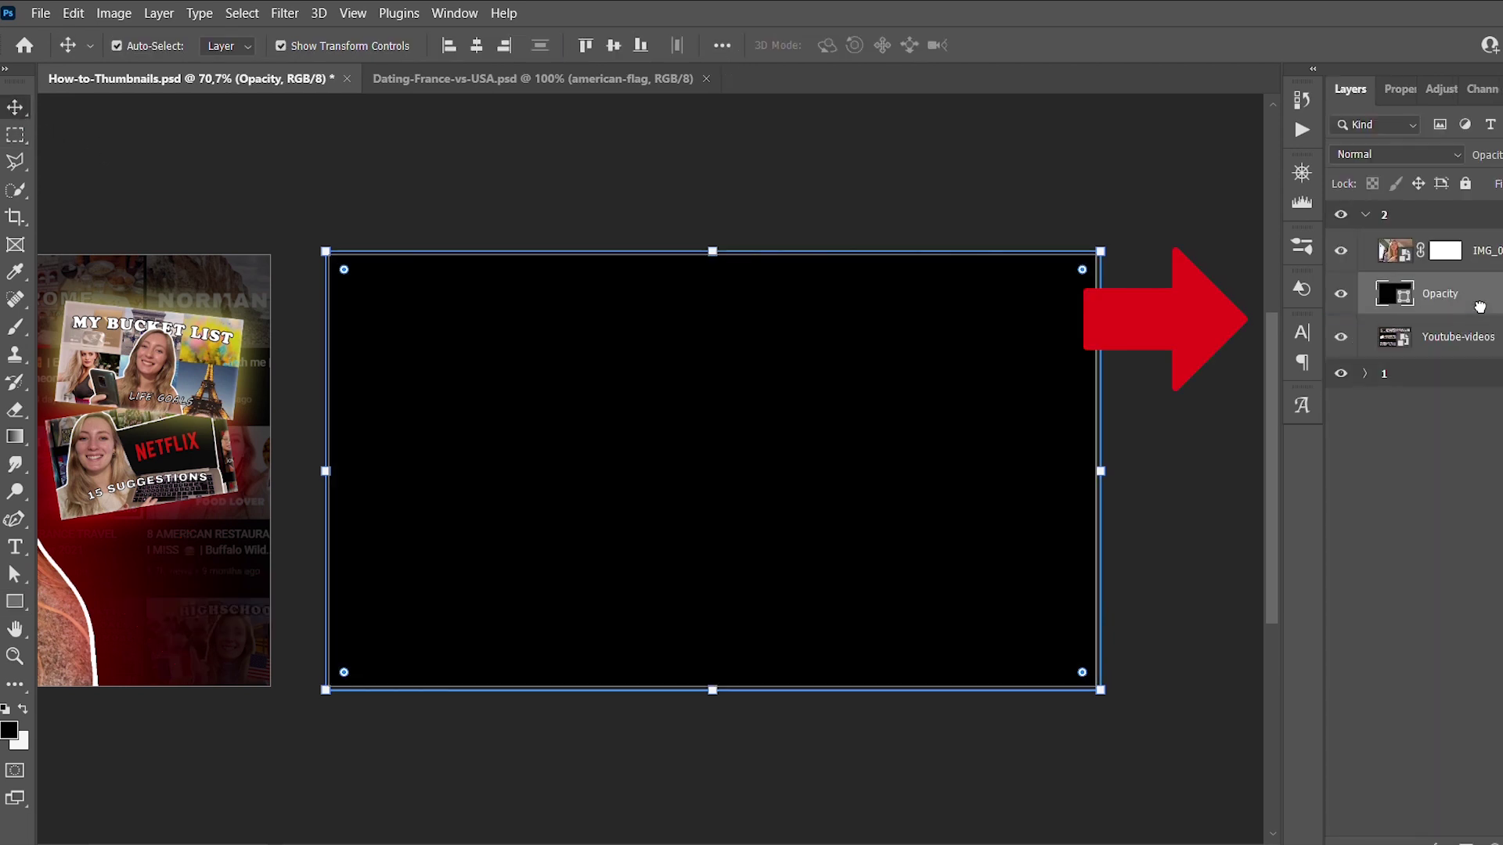
left_click(1472, 335)
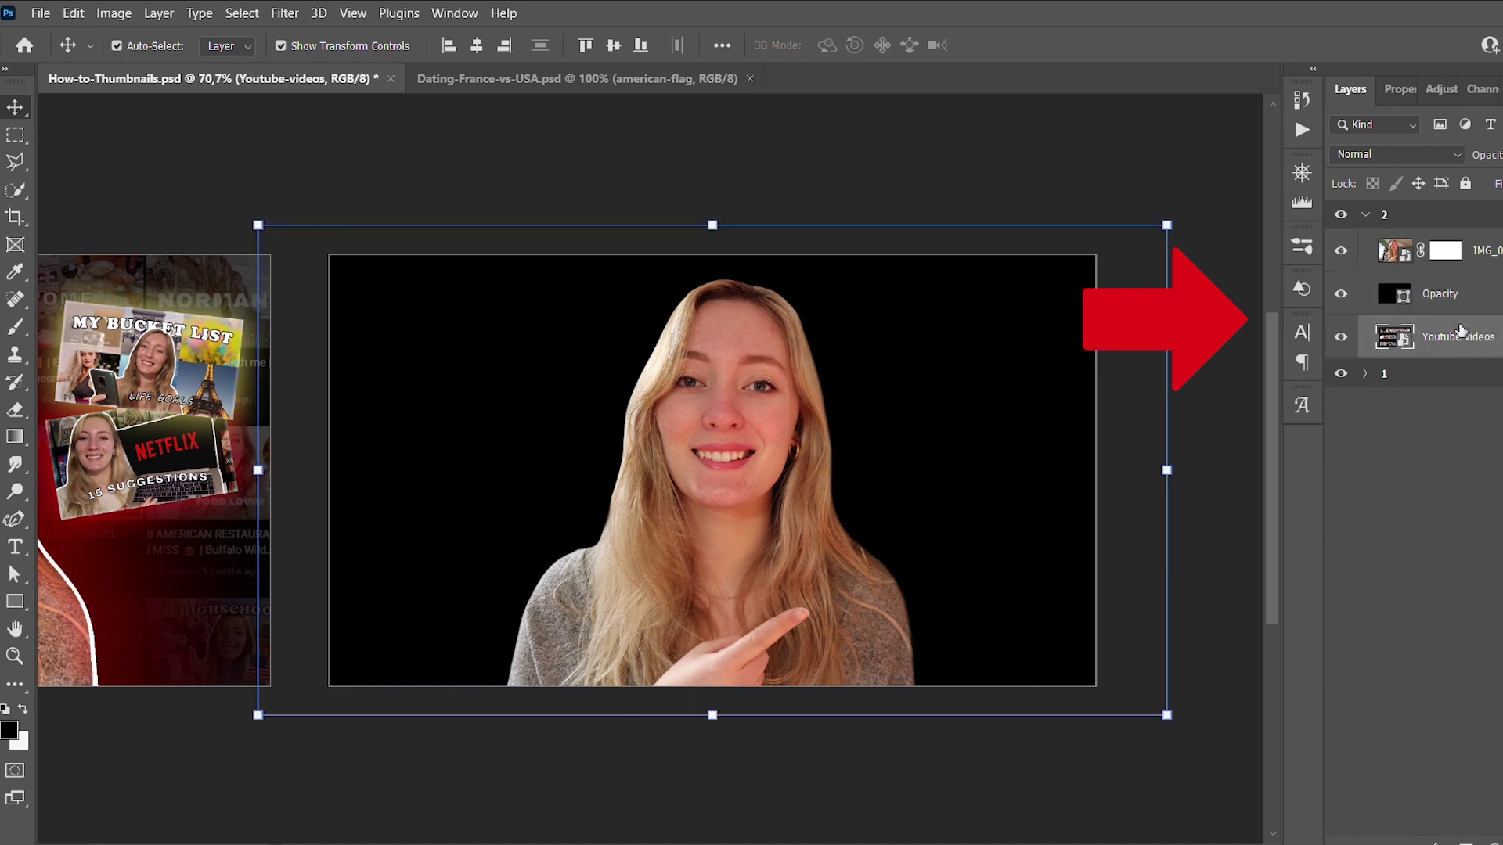
left_click(1474, 300)
left_click(1495, 249)
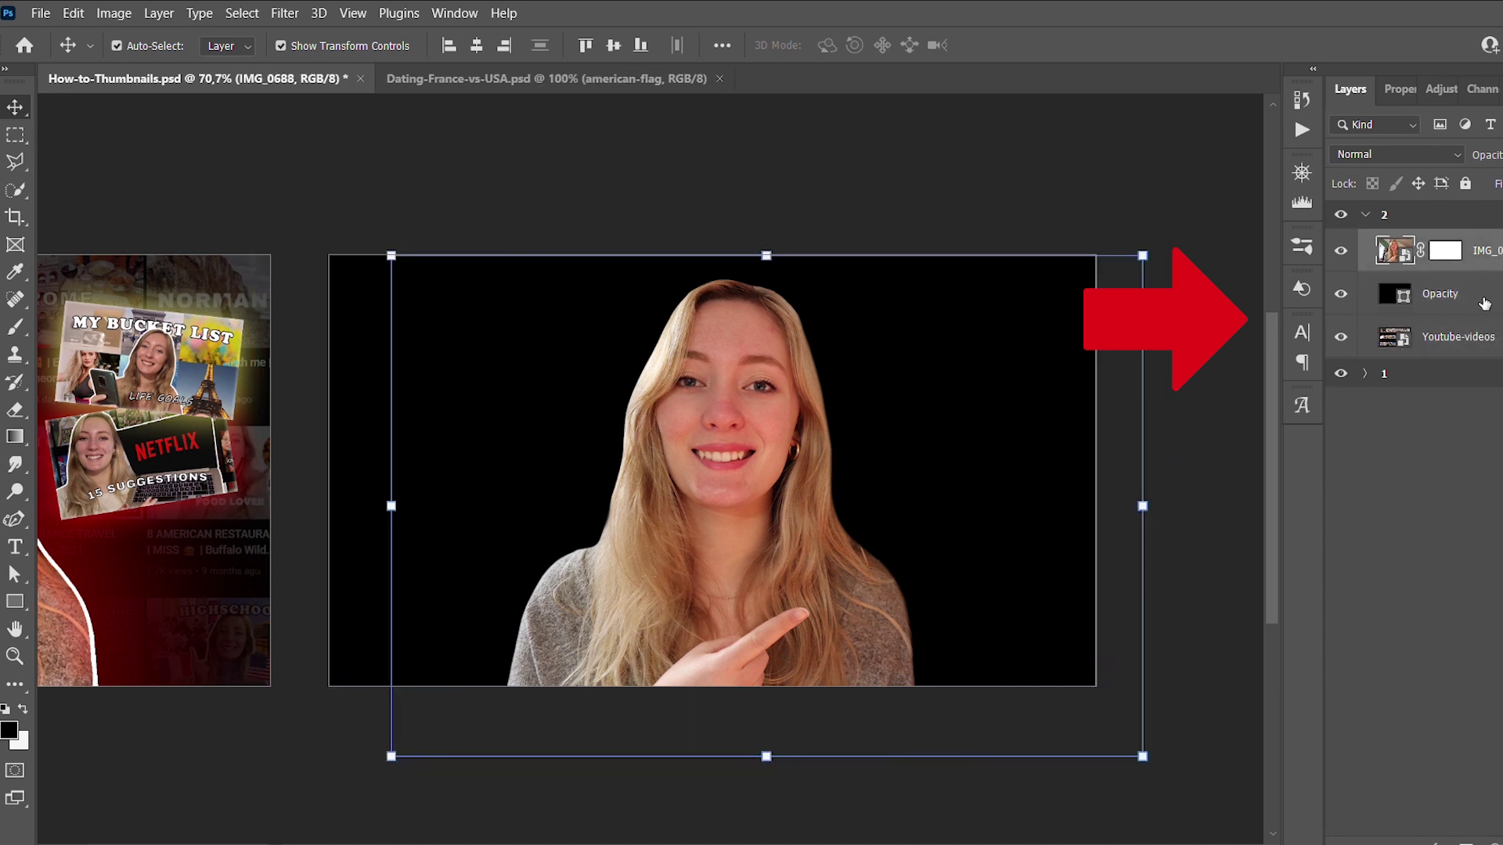
Set the Opacity layer's opacity to 70% to darken the video background, and deselect it
left_click(1440, 300)
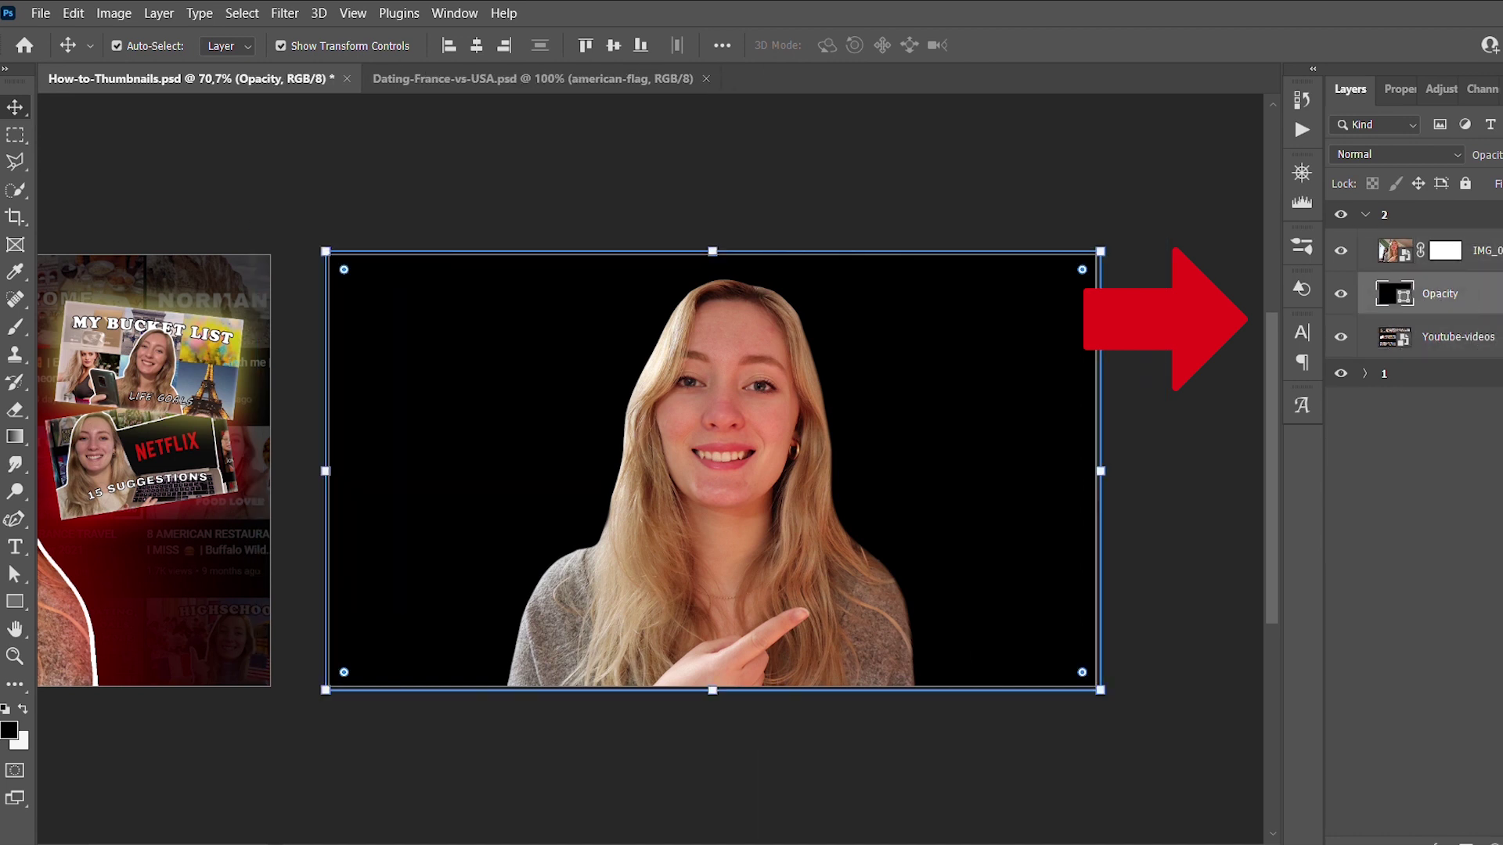
left_click(1470, 155)
type("60")
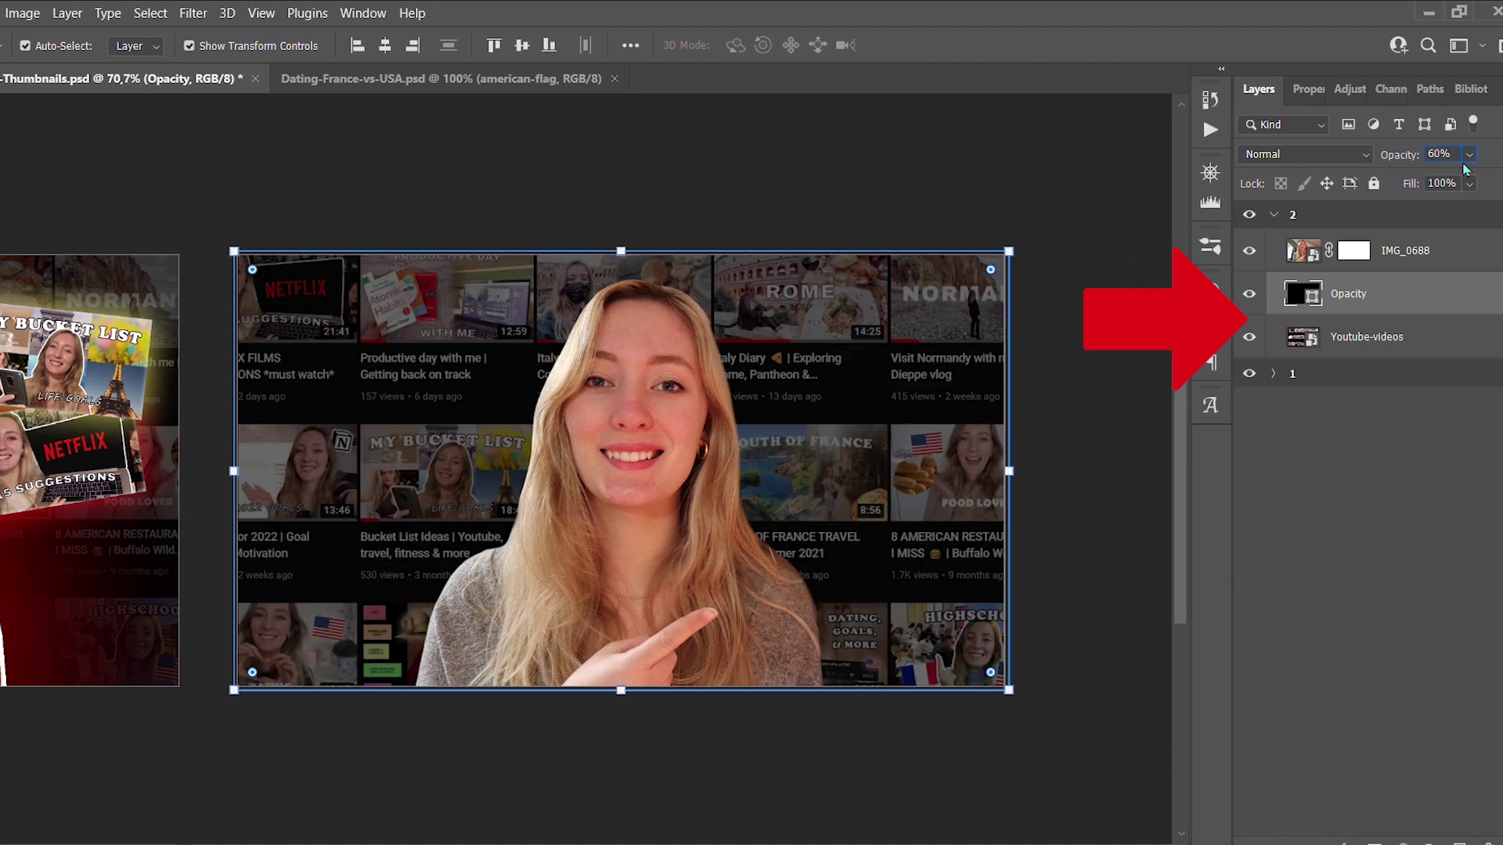
key("BackSpace")
type("8")
key("BackSpace")
type("6")
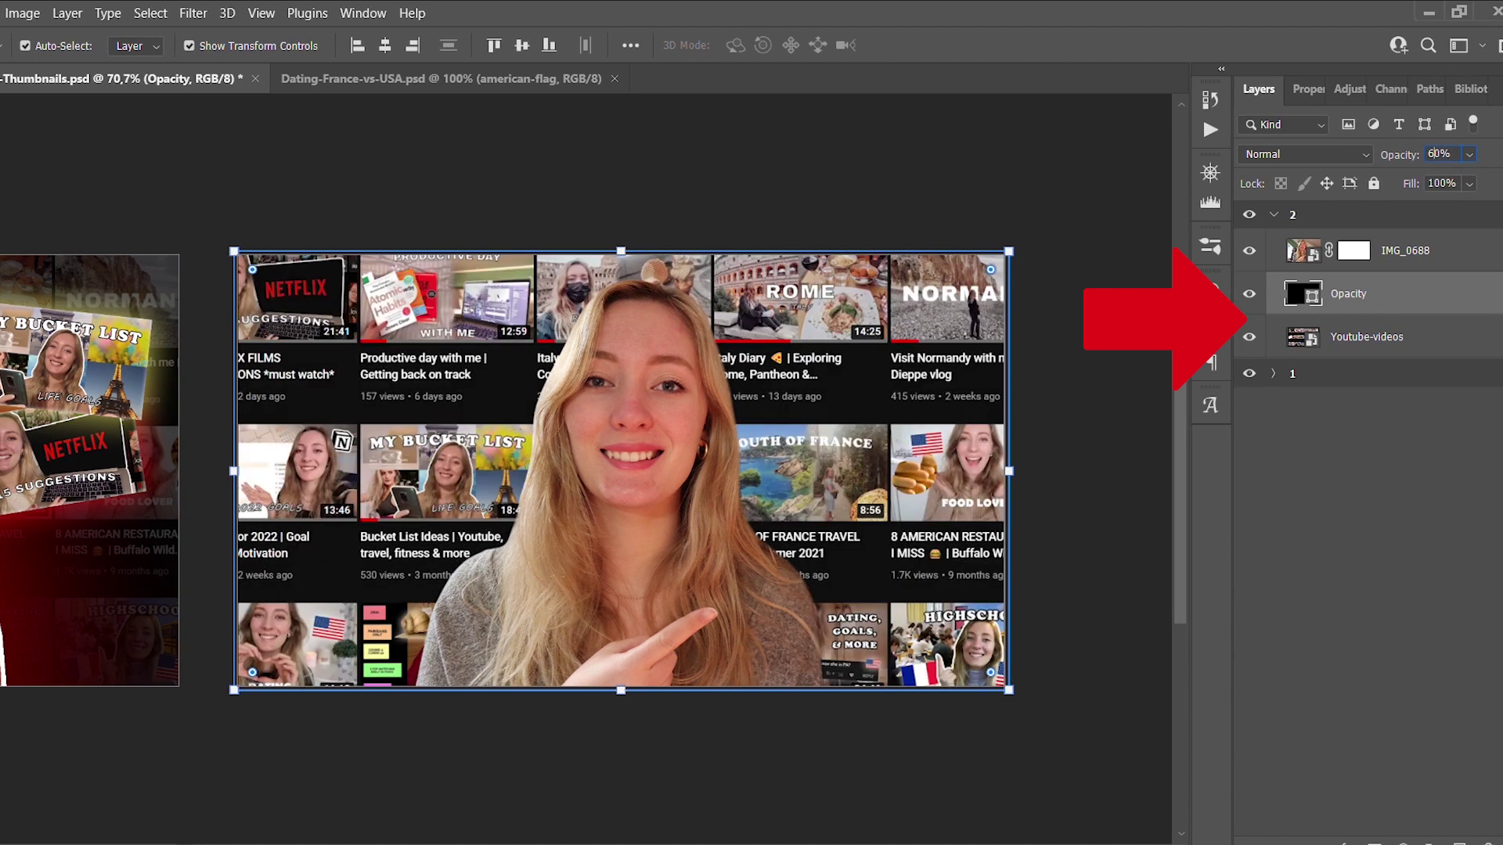
type("7")
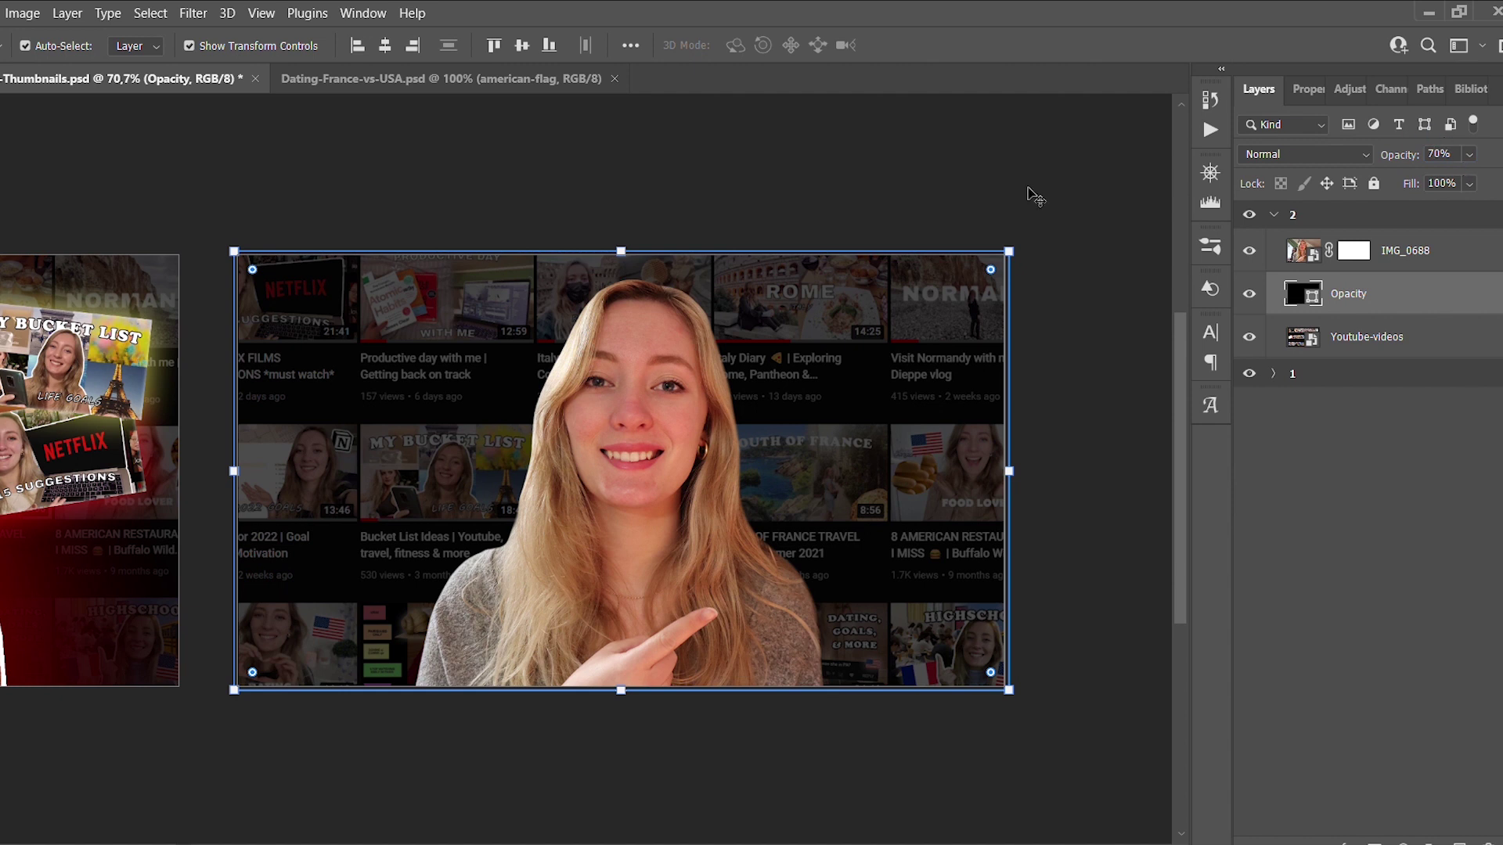
left_click(110, 169)
scroll(713, 271, "down", 3)
scroll(713, 270, "up", 3)
scroll(724, 281, "down", 1)
scroll(724, 282, "up", 1)
scroll(724, 281, "up", 1)
scroll(730, 286, "down", 1)
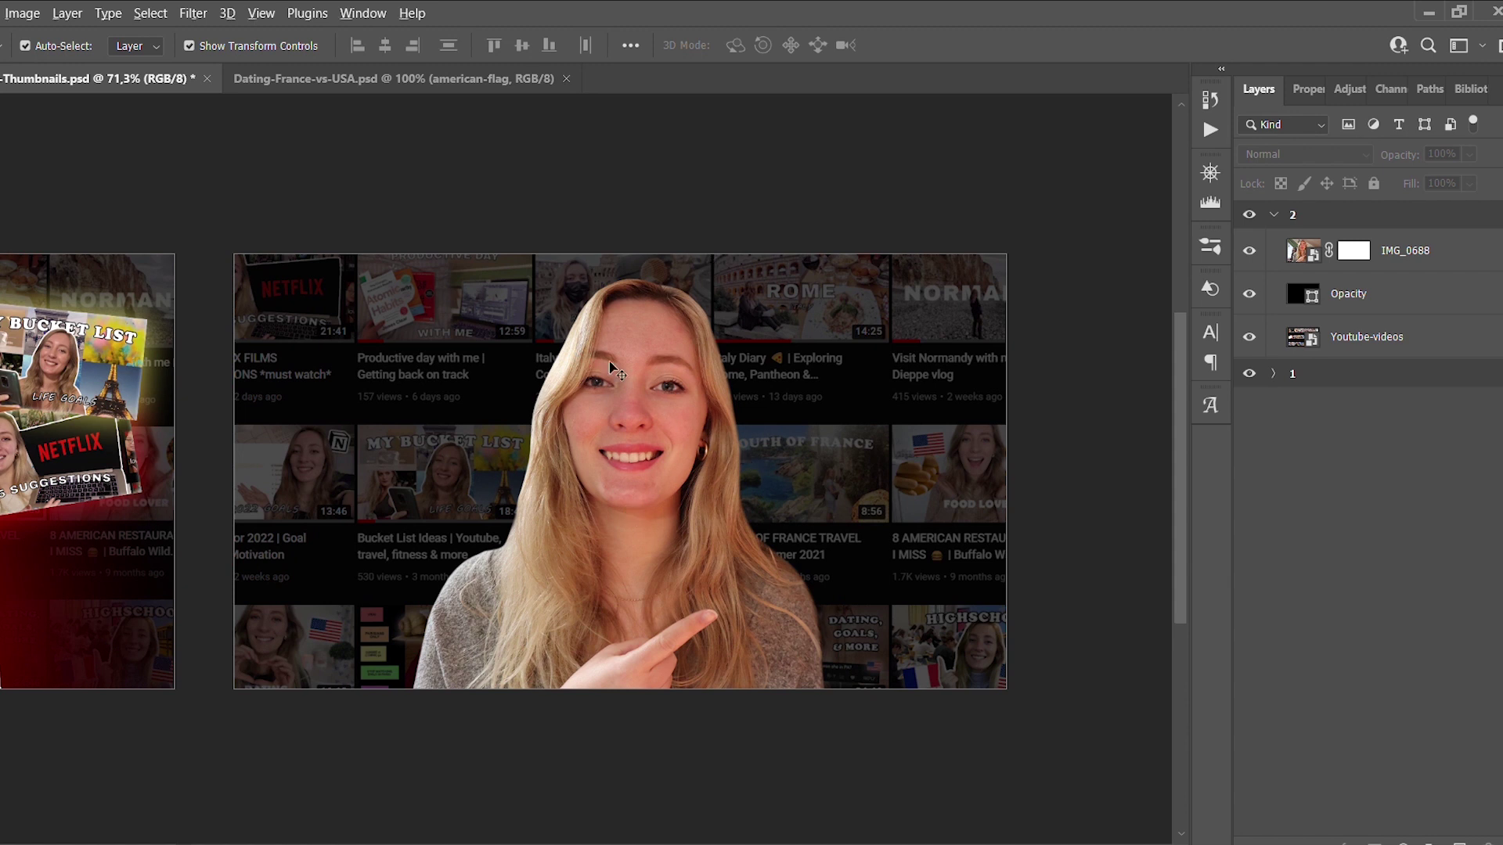
Add a white Stroke effect to the IMG_0688 layer to outline the cut-out woman
left_click(1384, 249)
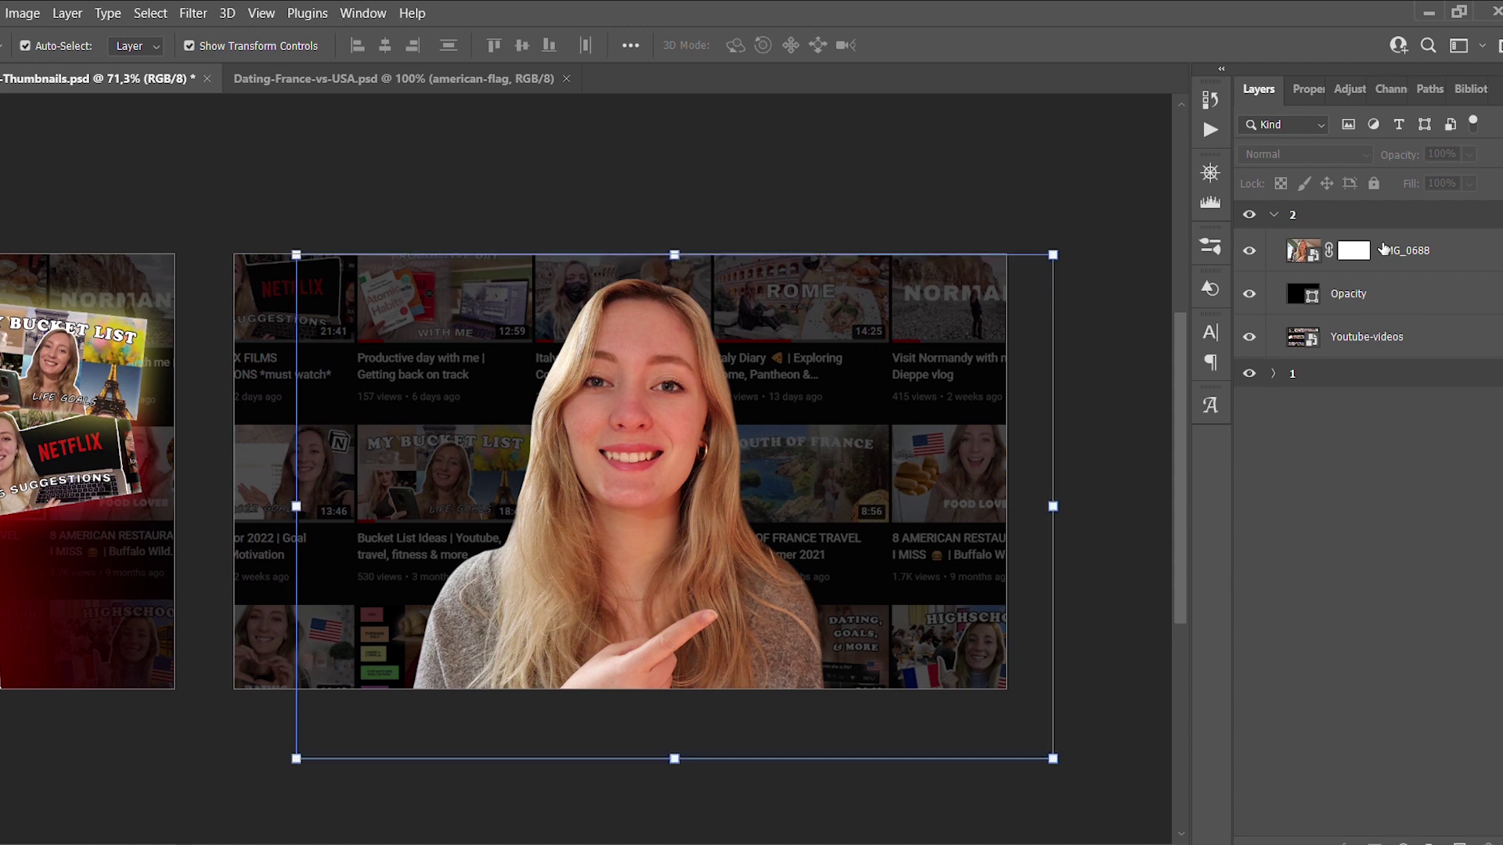
key("h")
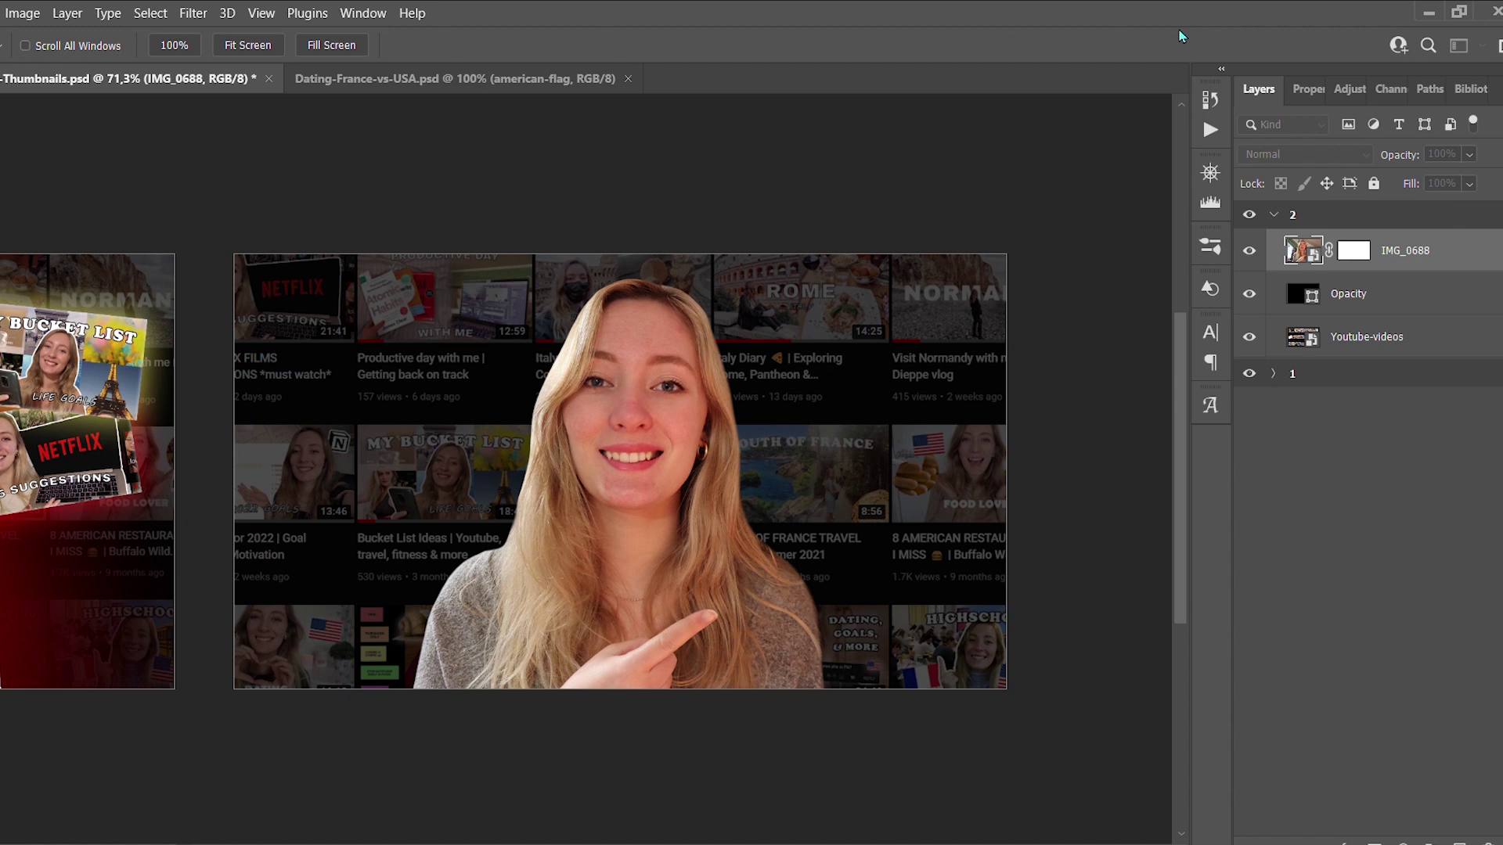
key("F2")
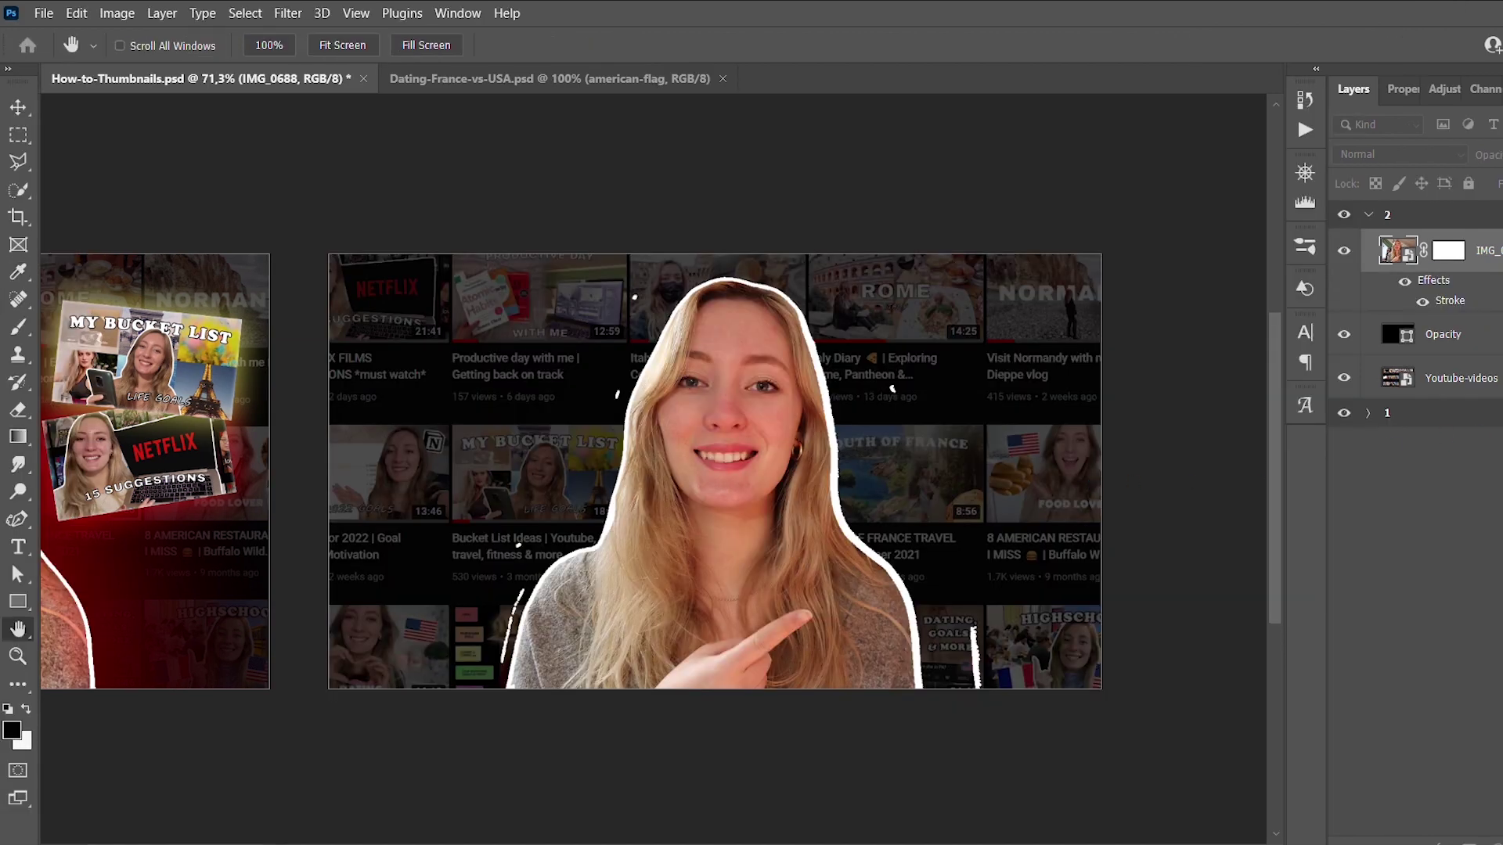
key("v")
scroll(735, 468, "up", 3)
scroll(829, 471, "down", 1)
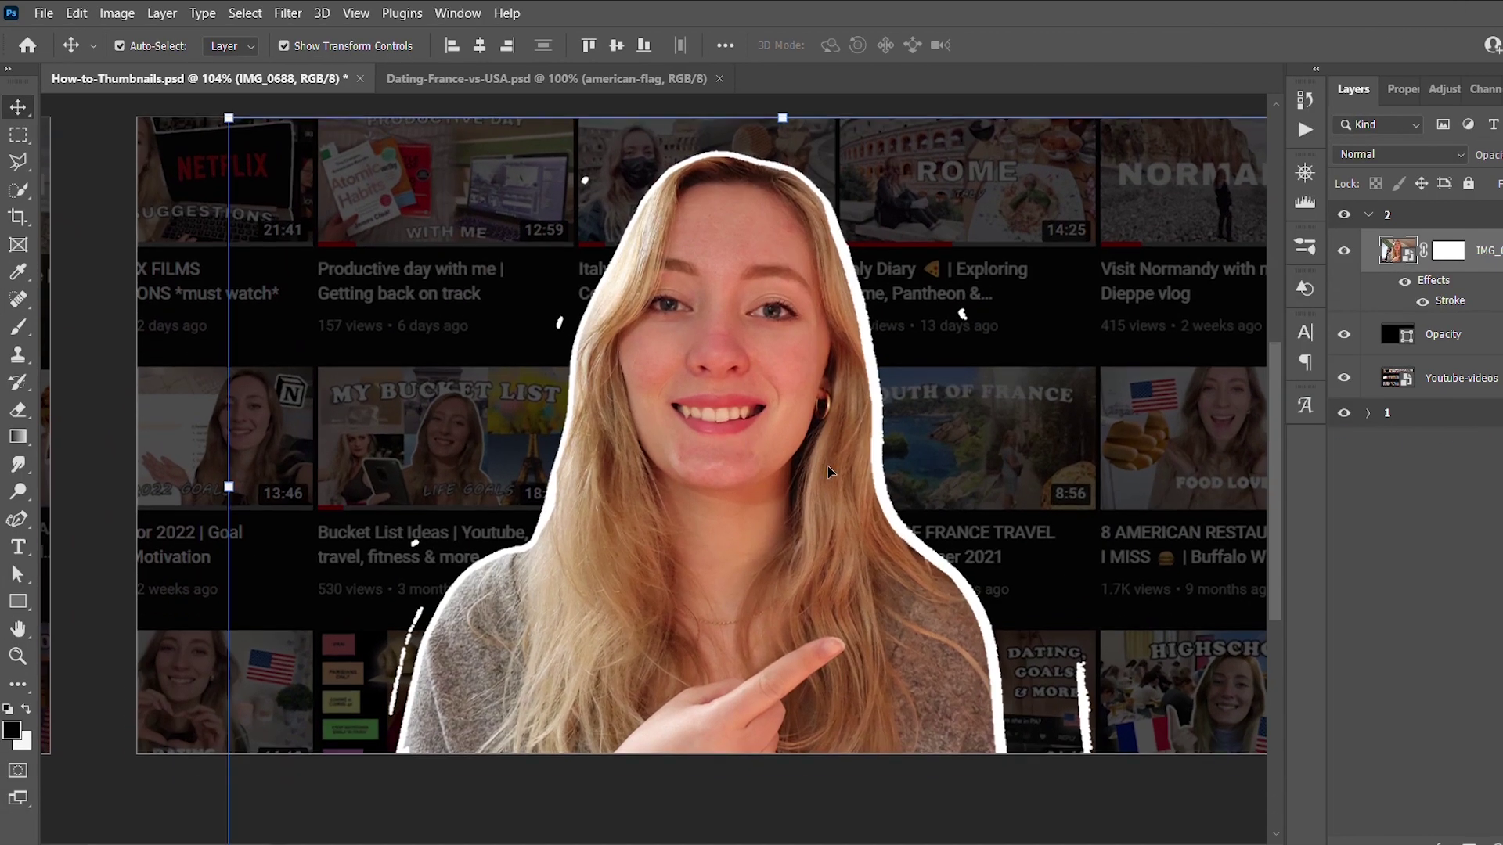
scroll(829, 472, "down", 1)
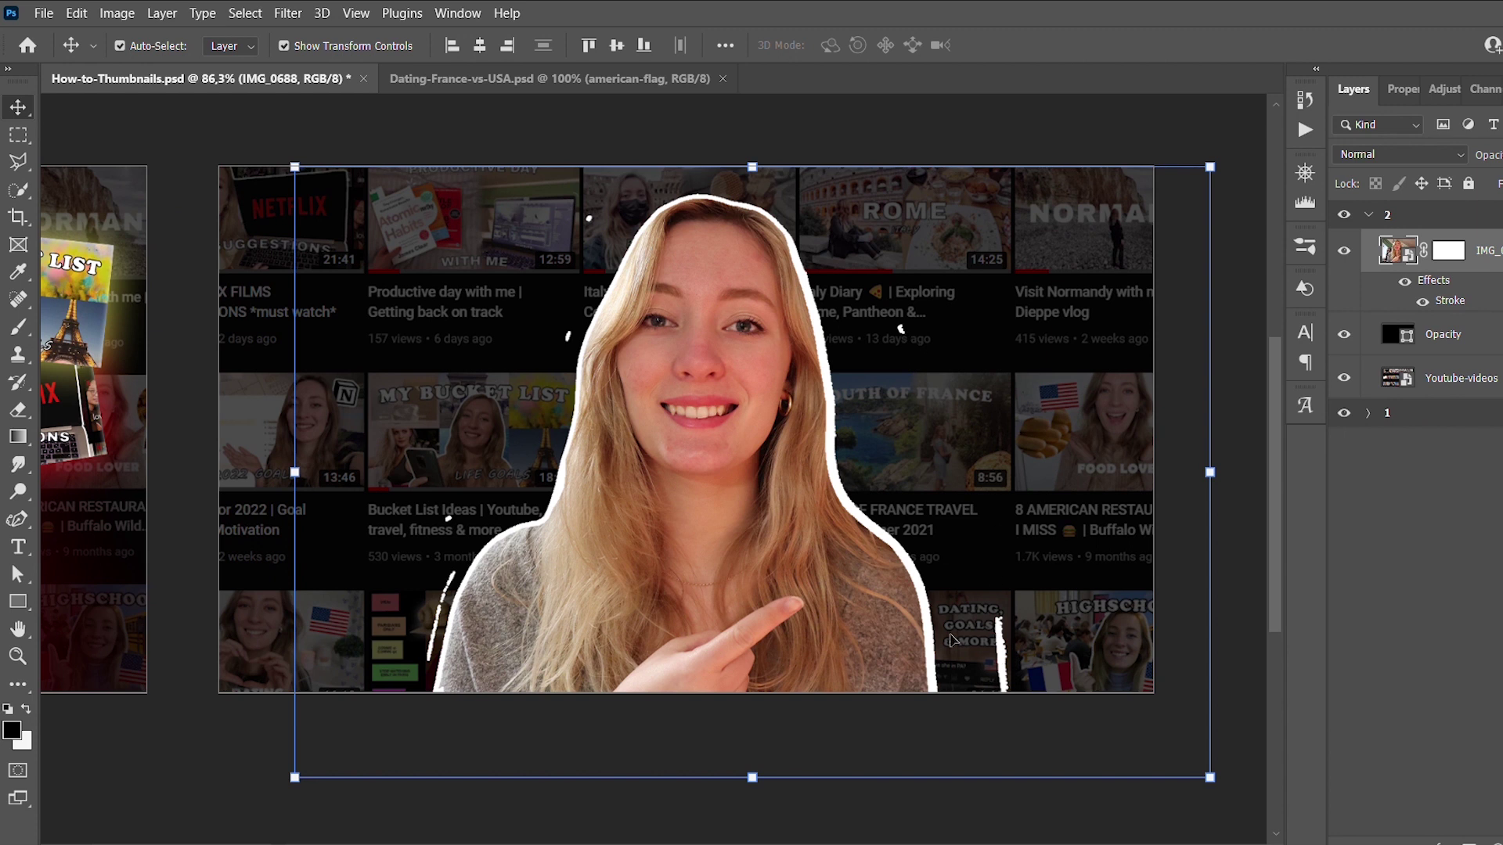
Target the layer mask of IMG_0688 and ready the Brush at 56 px
left_click(1452, 252)
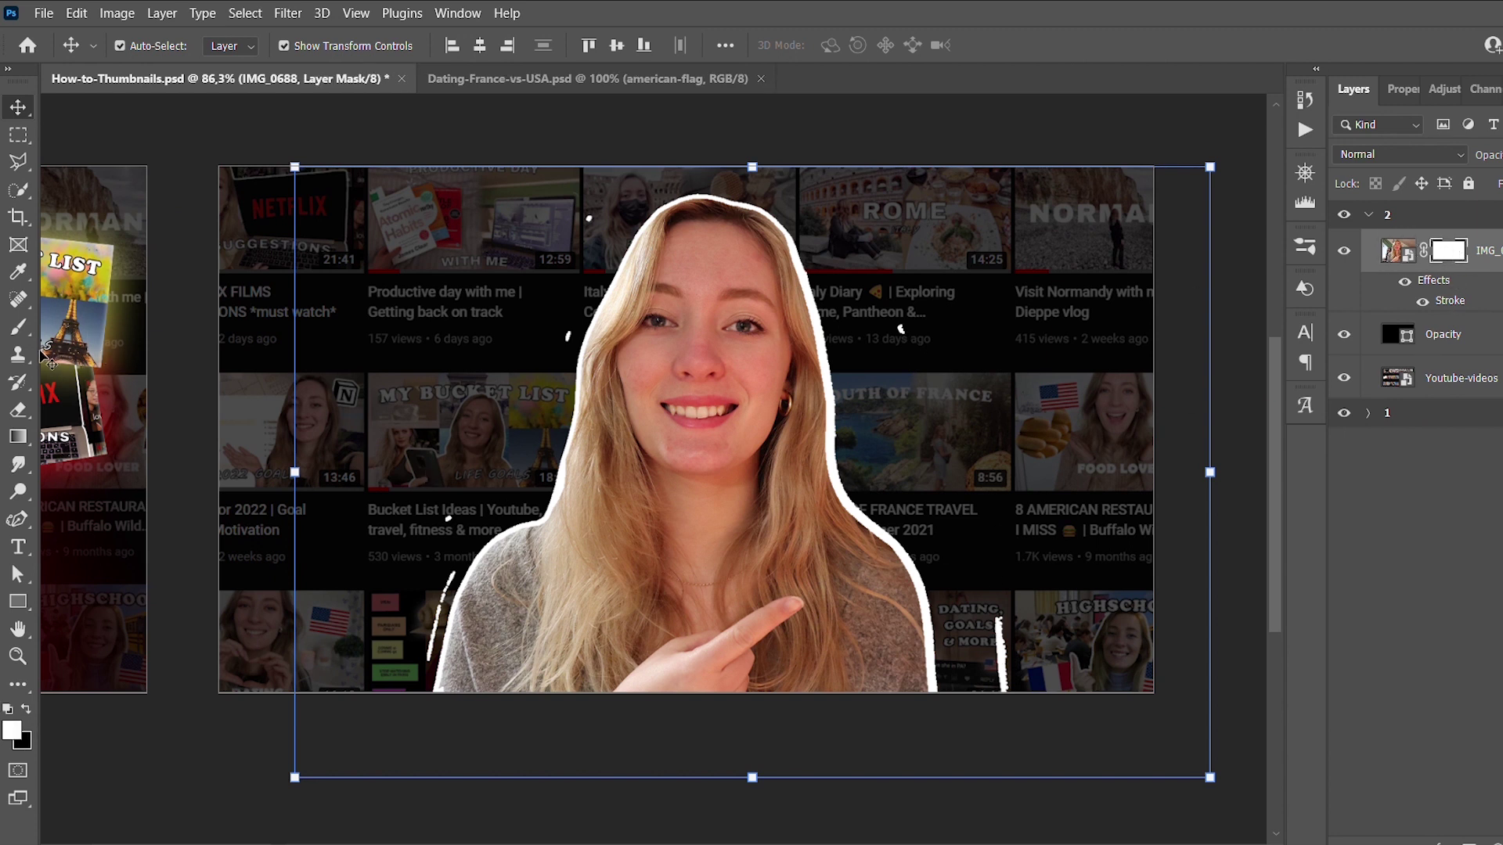
left_click(18, 327)
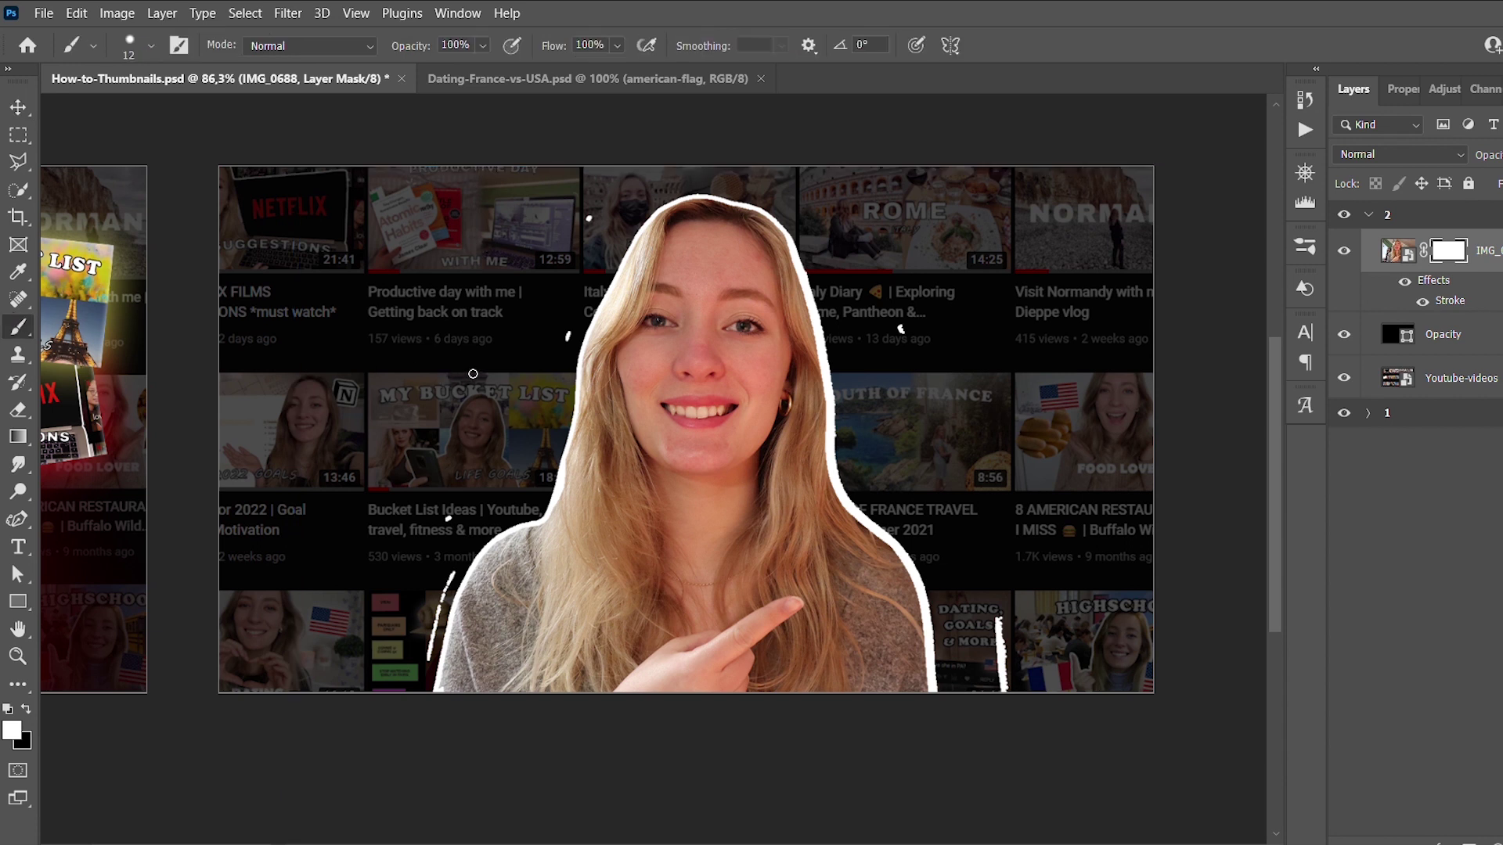
left_click(126, 44)
left_click(148, 106)
left_click(528, 282)
left_click(583, 230)
key("ctrl+z")
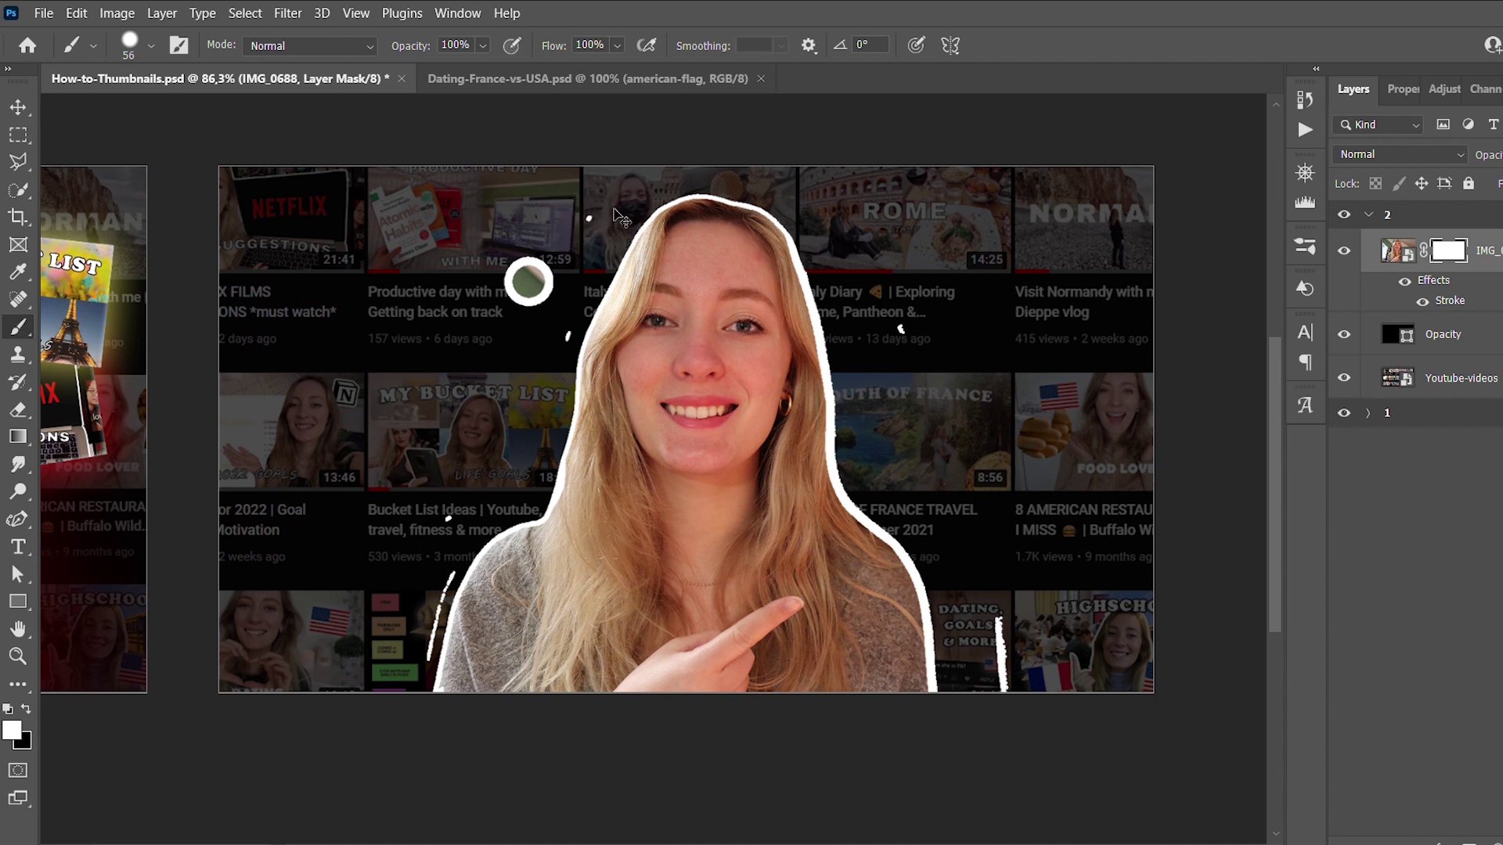
key("ctrl+z")
Paint black on the IMG_0688 mask over the stray white specks and streaks on both sides of the woman
left_click(26, 708)
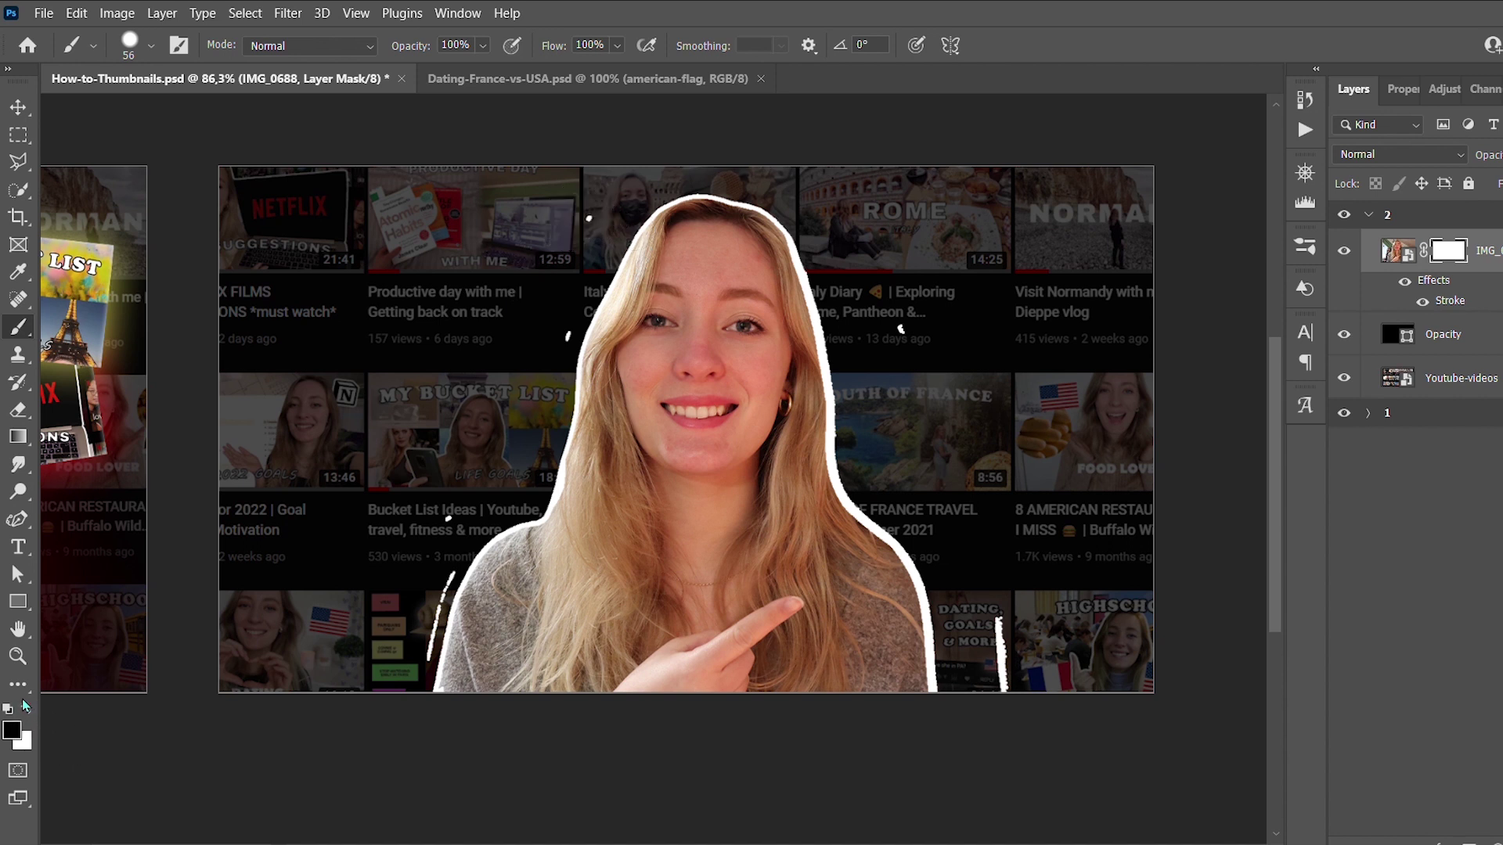
left_click(567, 335)
left_click(590, 217)
left_click_drag(999, 615, 1002, 692)
left_click_drag(446, 553, 406, 731)
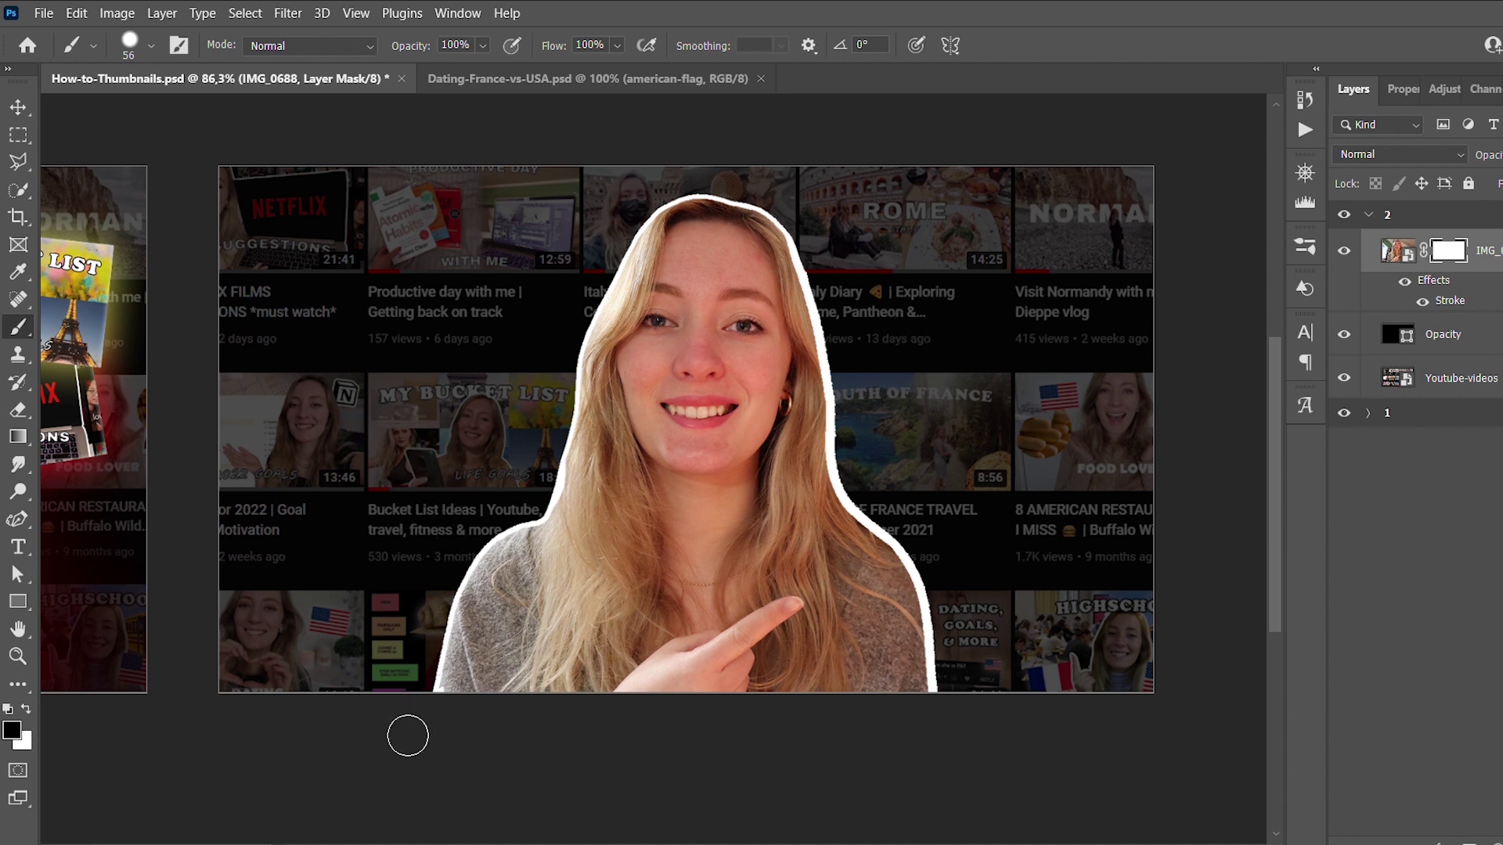
Paint black on the mask along the outline by the earring-side hair and shoulder to smooth the cut-out's edge
scroll(889, 599, "up", 1)
scroll(888, 599, "up", 3)
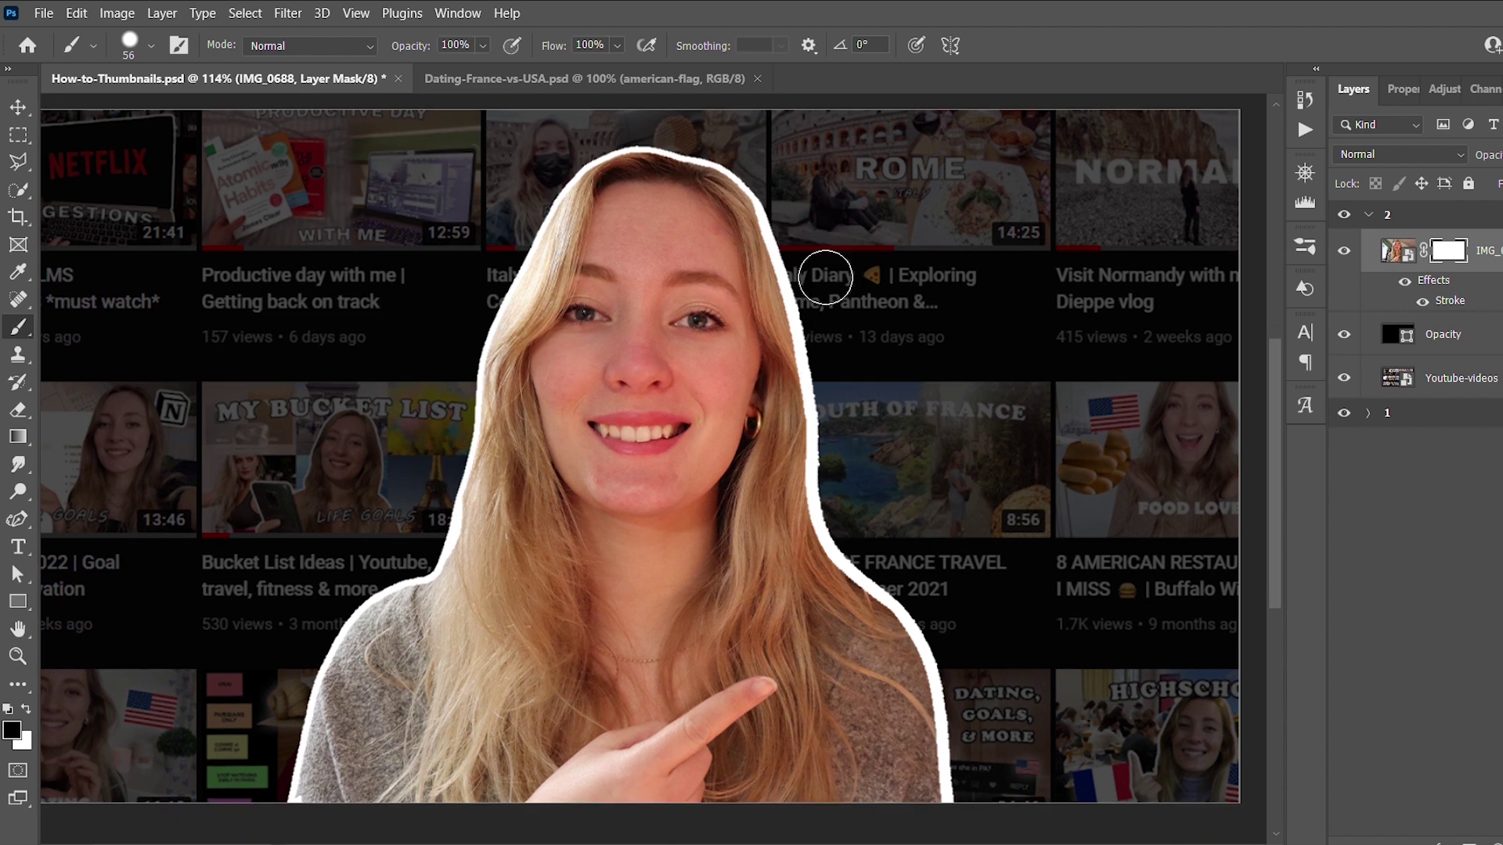
mouse_move(837, 319)
left_mouse_down()
mouse_move(866, 527)
mouse_move(991, 733)
mouse_move(994, 824)
left_mouse_up()
mouse_move(923, 595)
left_mouse_down()
mouse_move(956, 633)
mouse_move(987, 728)
mouse_move(997, 844)
left_mouse_up()
scroll(756, 151, "up", 6)
mouse_move(831, 312)
left_mouse_down()
mouse_move(891, 322)
mouse_move(954, 506)
left_mouse_up()
scroll(1001, 563, "down", 5)
Refine the opposite hair and shoulder outline on the mask with a 14 px black brush, and deselect the layer
scroll(479, 698, "up", 6)
left_click(151, 45)
left_click_drag(133, 92, 123, 93)
mouse_move(544, 426)
left_mouse_down()
mouse_move(531, 491)
mouse_move(548, 416)
mouse_move(547, 500)
mouse_move(517, 636)
mouse_move(415, 724)
left_mouse_up()
scroll(666, 658, "down", 8)
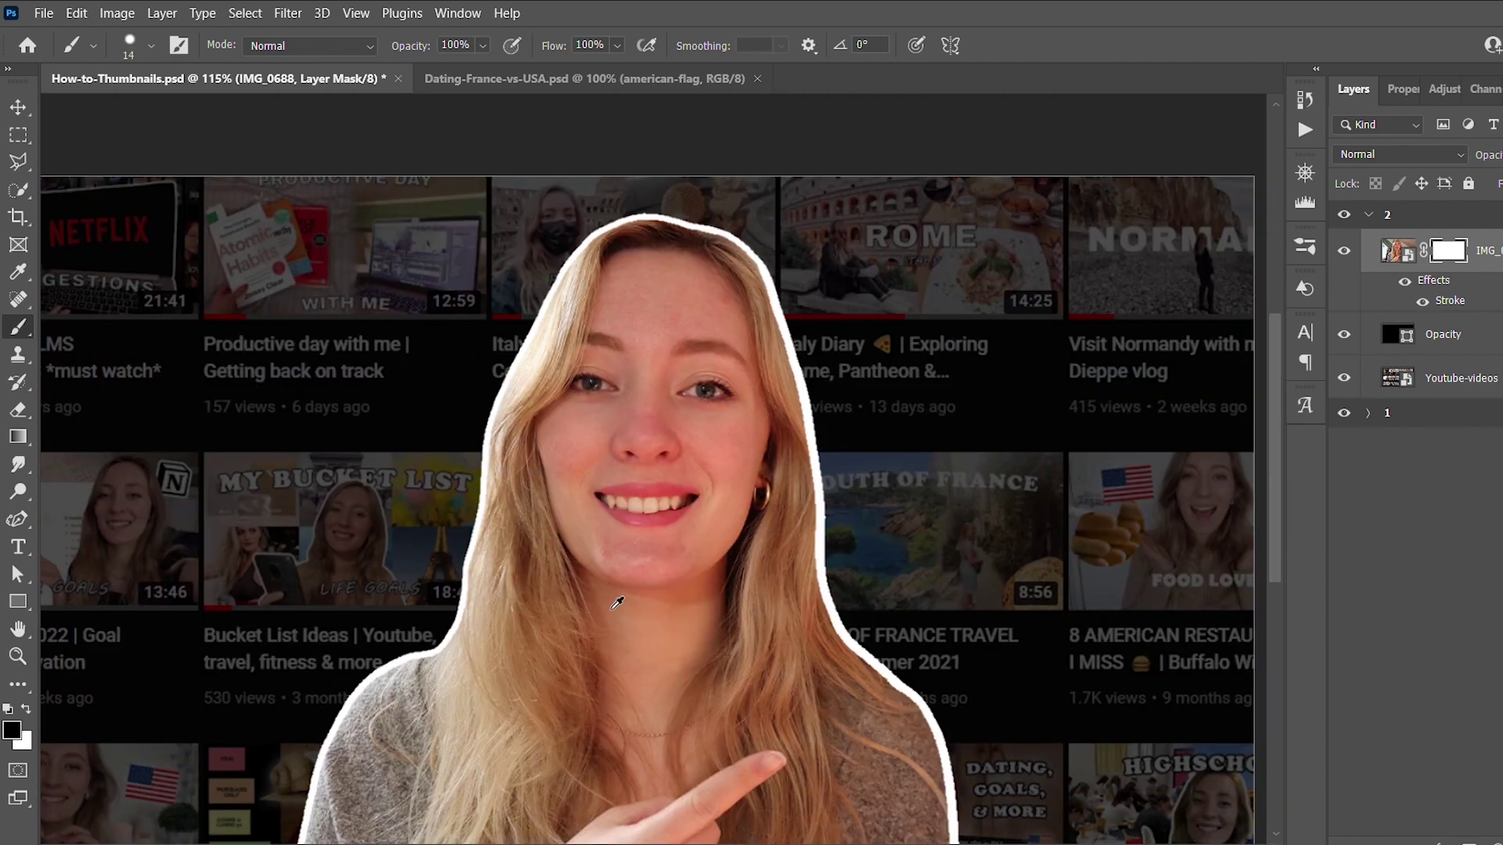
key("v")
left_click(956, 285)
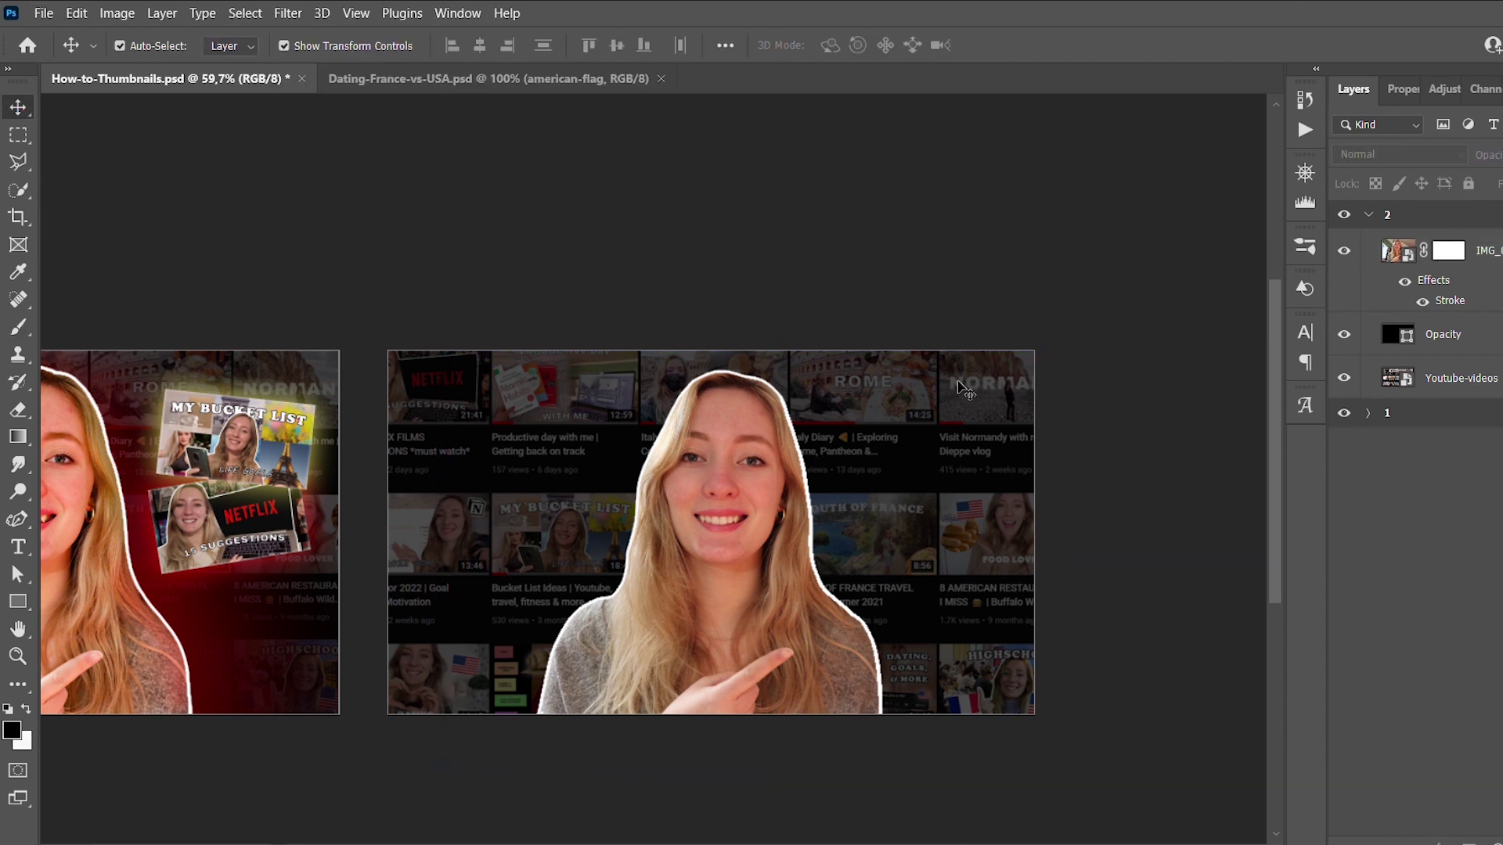
scroll(970, 383, "down", 2)
scroll(871, 487, "up", 3)
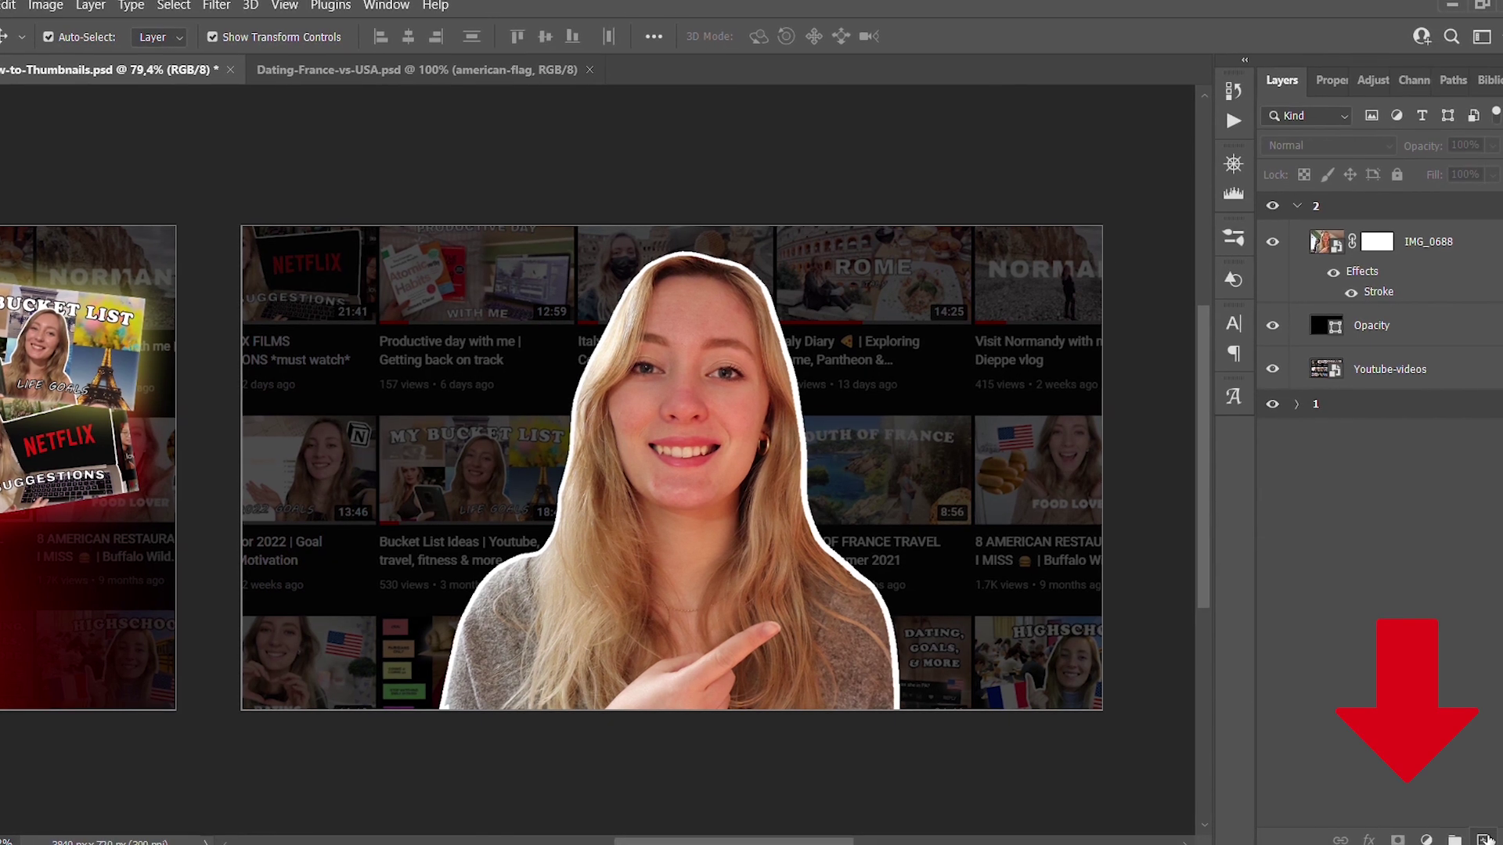
On a new layer beneath IMG_0688, draw a black-to-transparent radial gradient from below artboard 2 up past its top edge
left_click(1495, 840)
left_click_drag(1452, 241, 1472, 343)
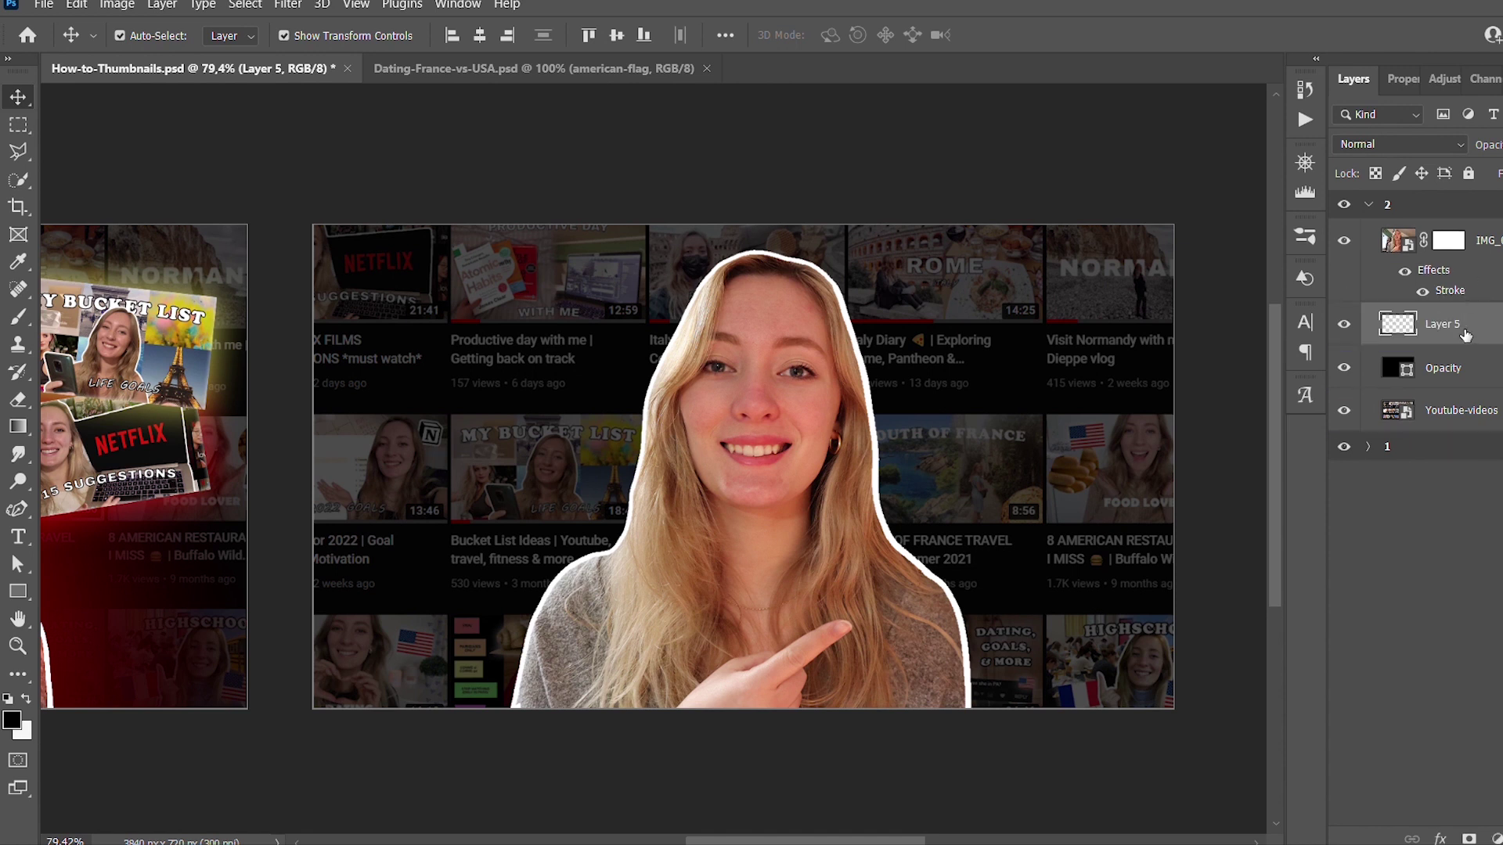
left_click(17, 426)
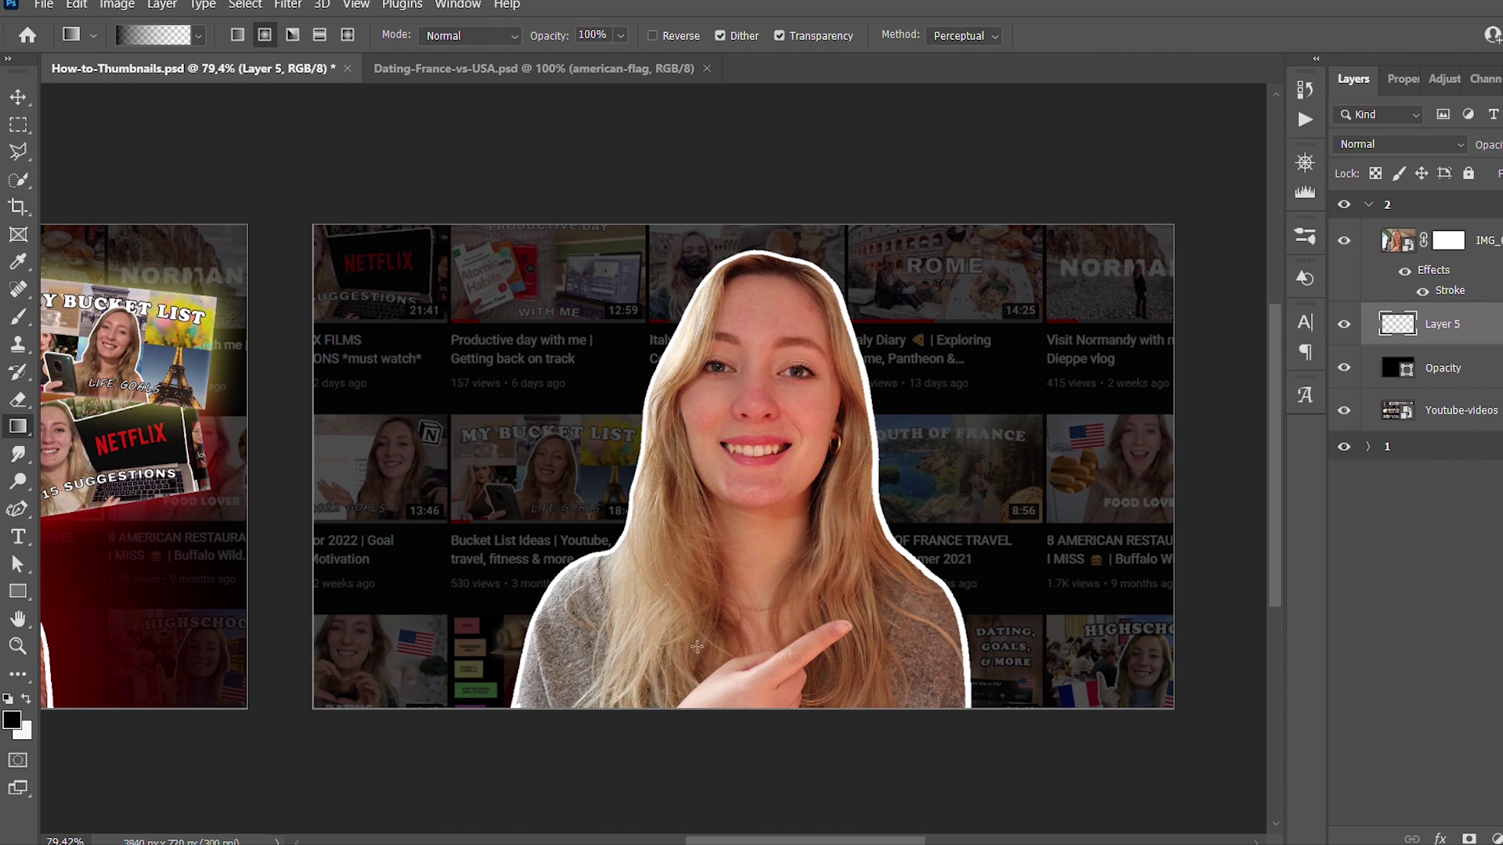
left_click_drag(731, 772, 736, 296)
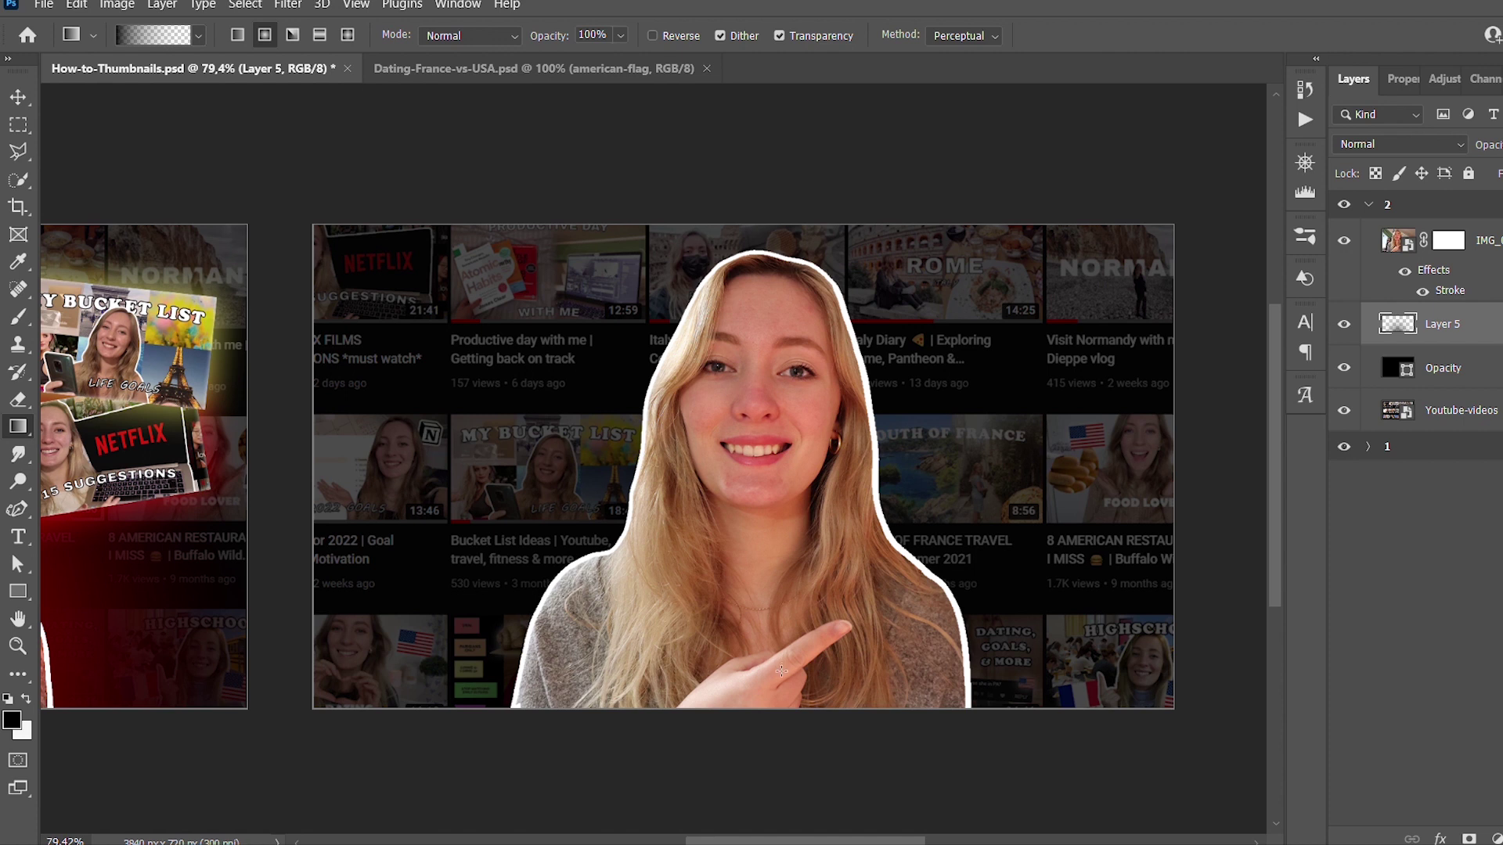
left_click_drag(783, 753, 792, 546)
left_click_drag(763, 822, 752, 115)
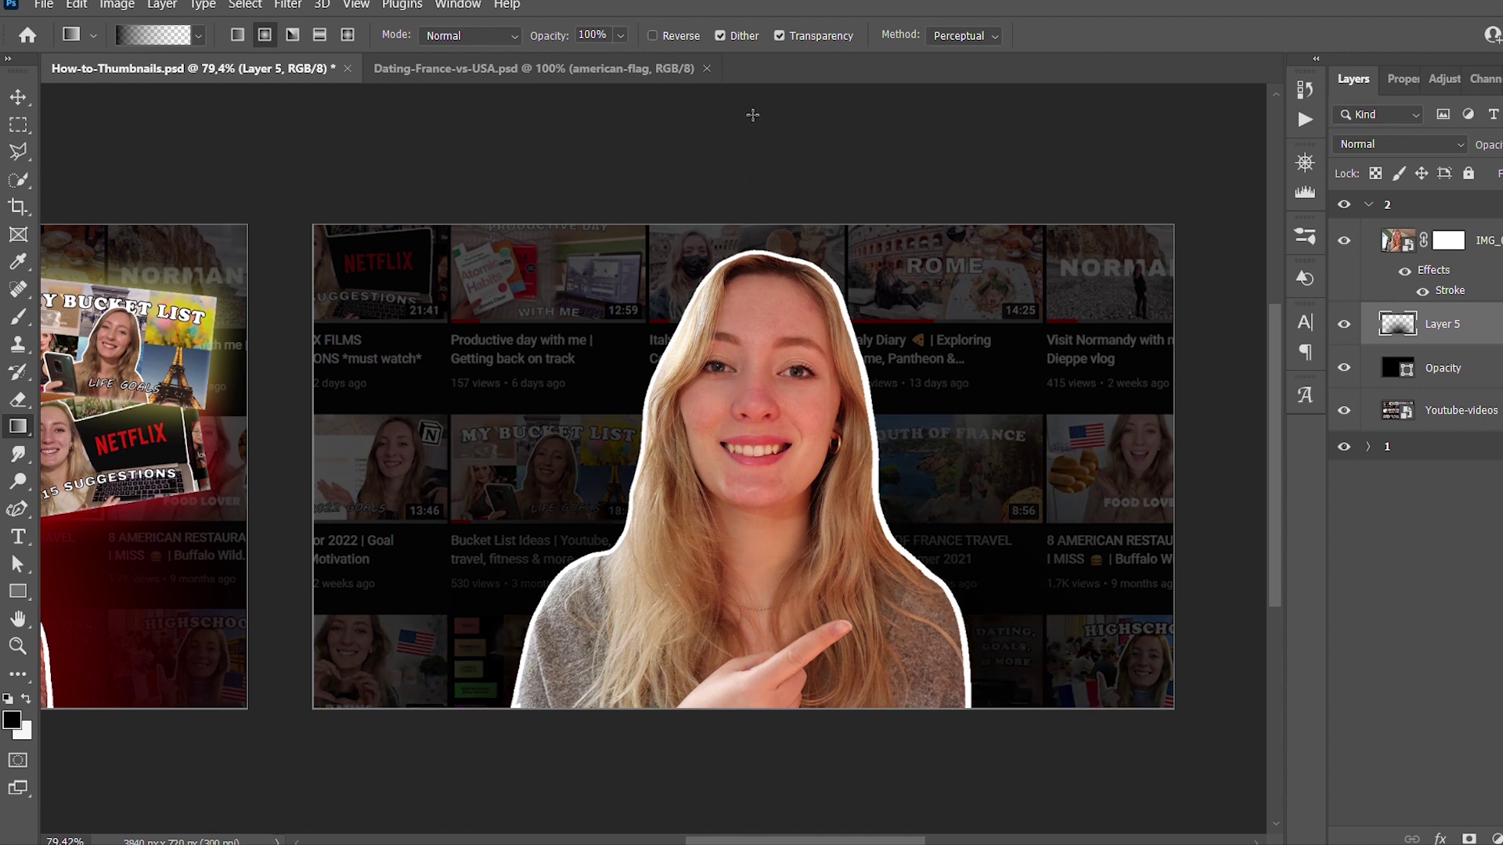
Rename the gradient layer Black and add a new empty layer named Red above it
double_click(1449, 325)
type("Black")
key("Return")
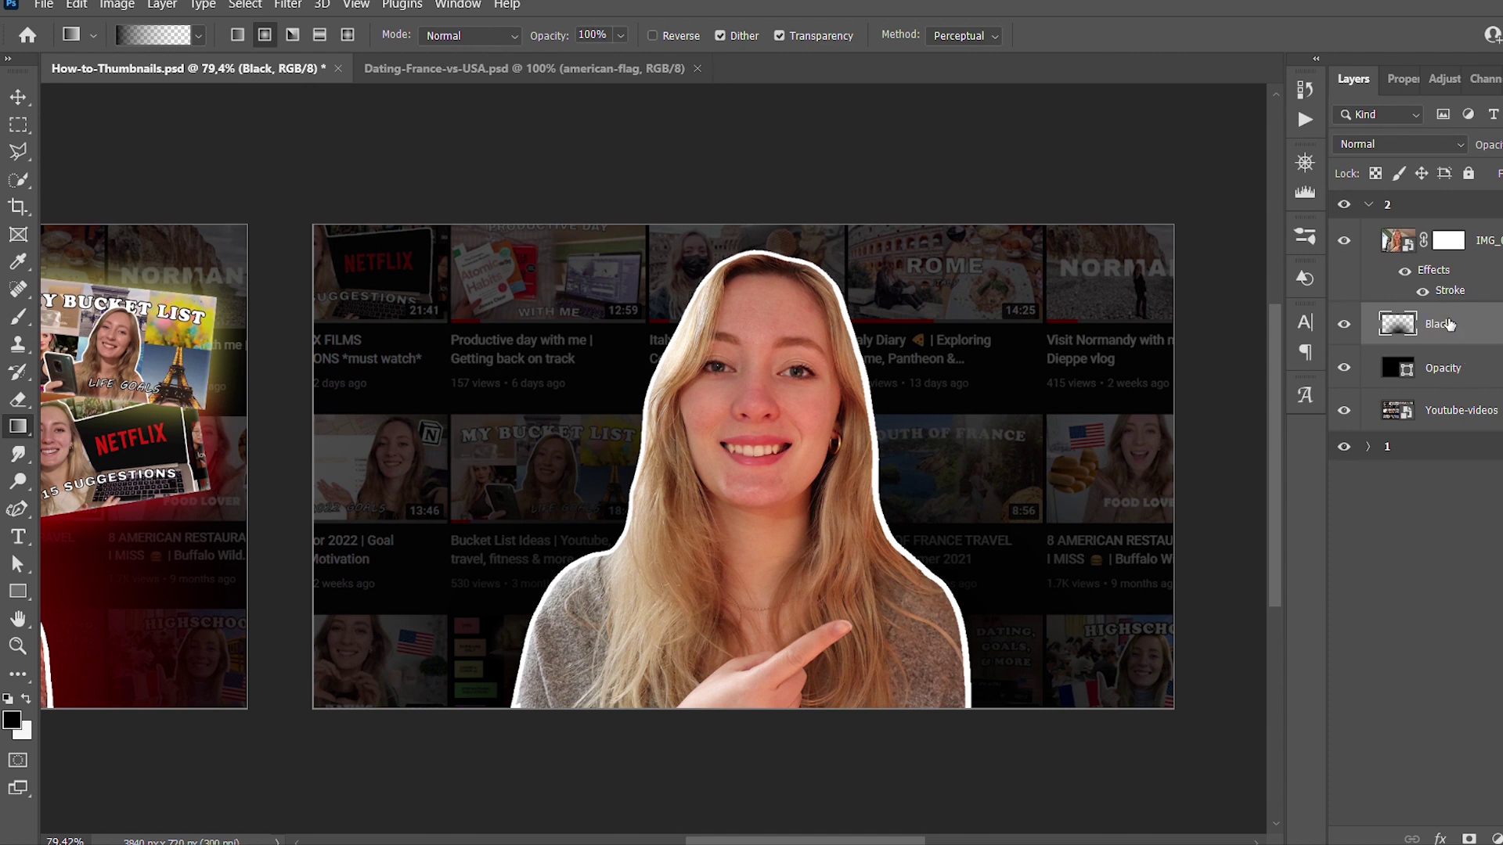
left_click(1469, 839)
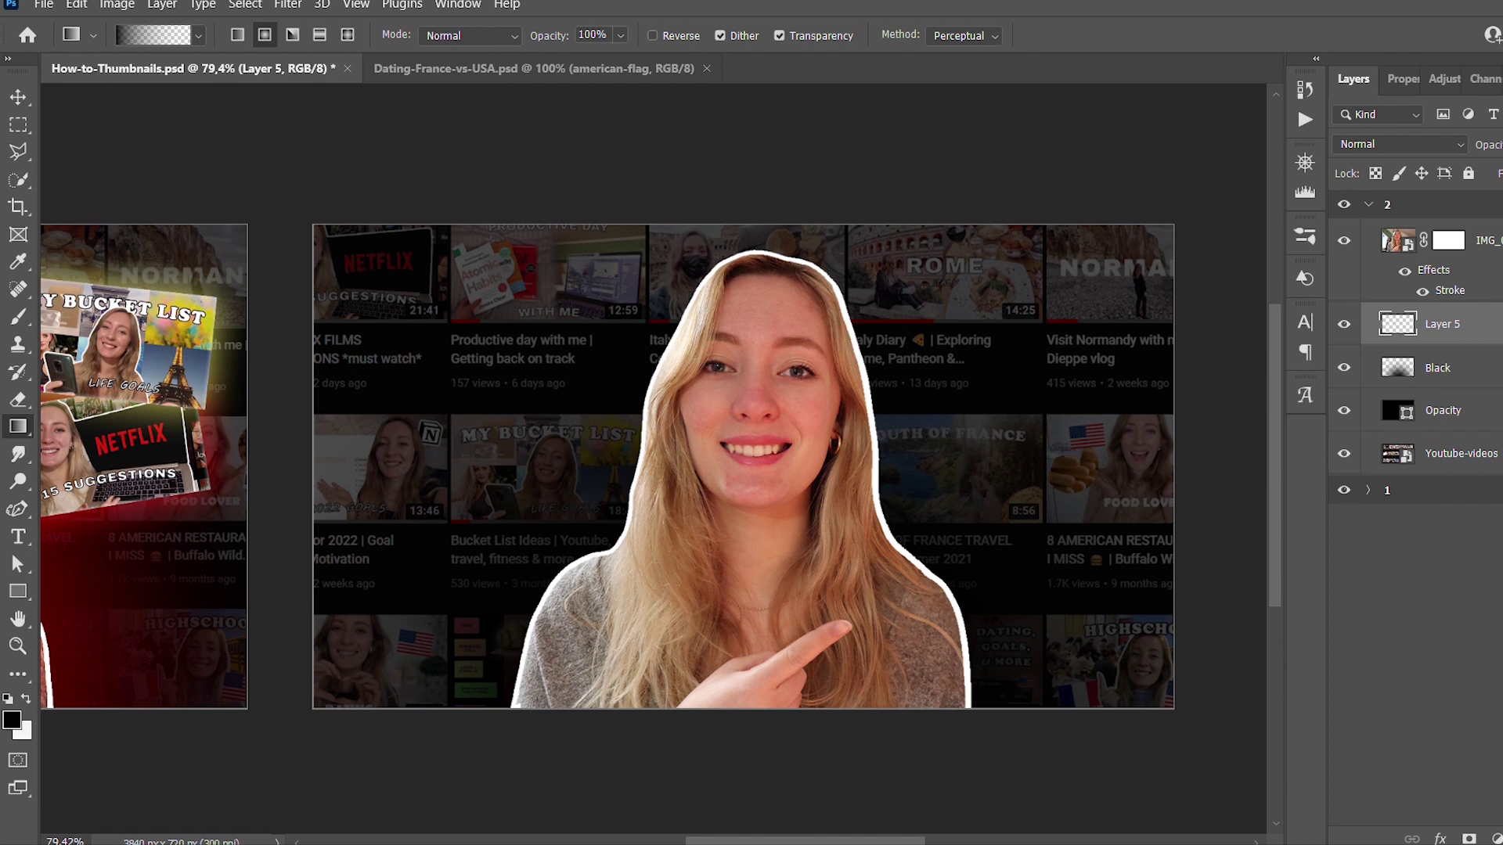
double_click(1448, 324)
type("Red")
key("Return")
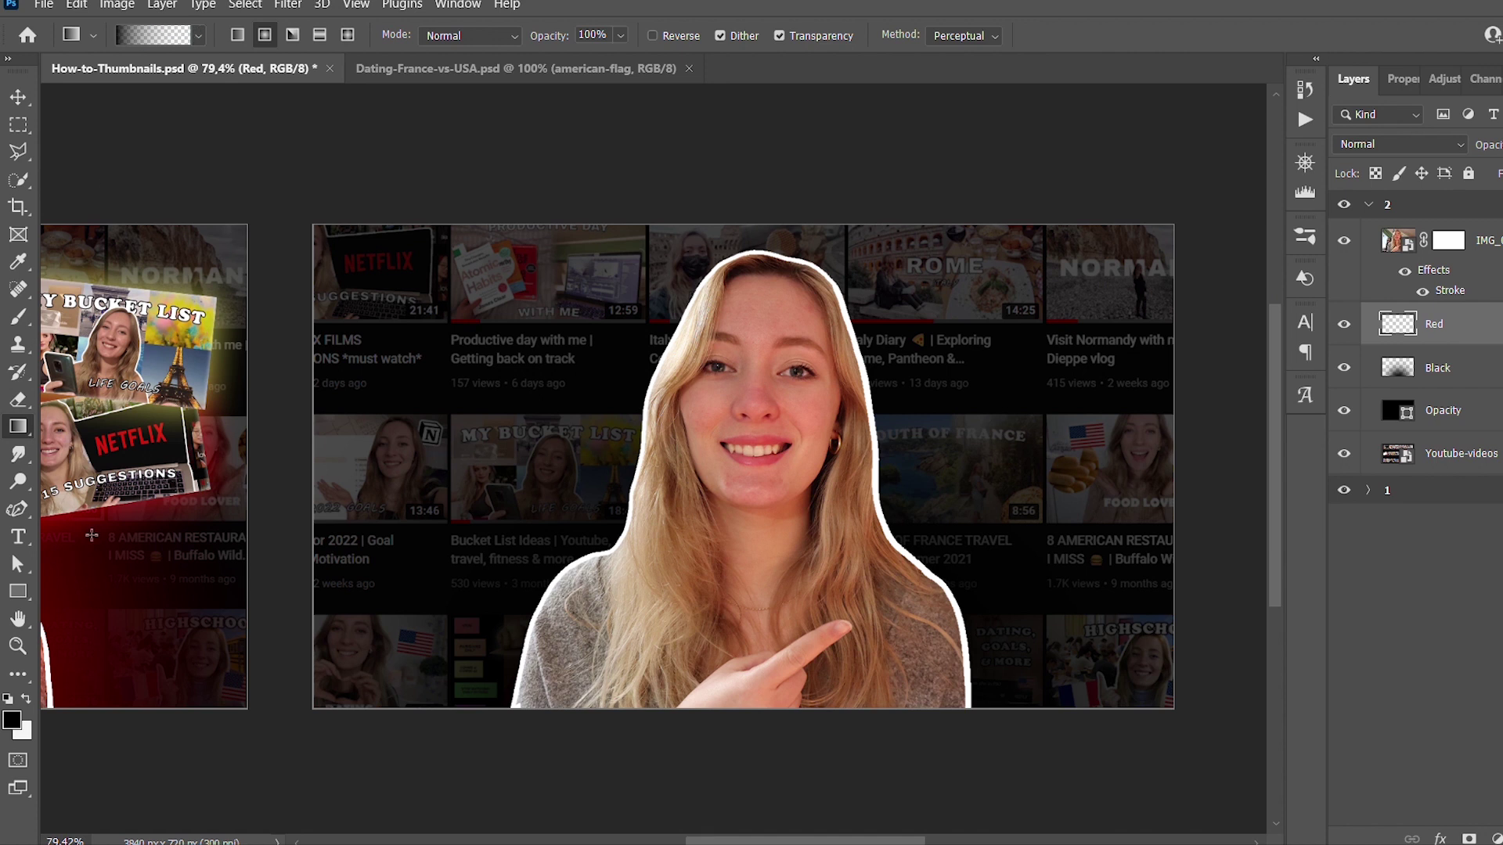
Set the foreground colour to red and draw a red-to-transparent radial gradient on the Red layer as a glow behind the woman
key("i")
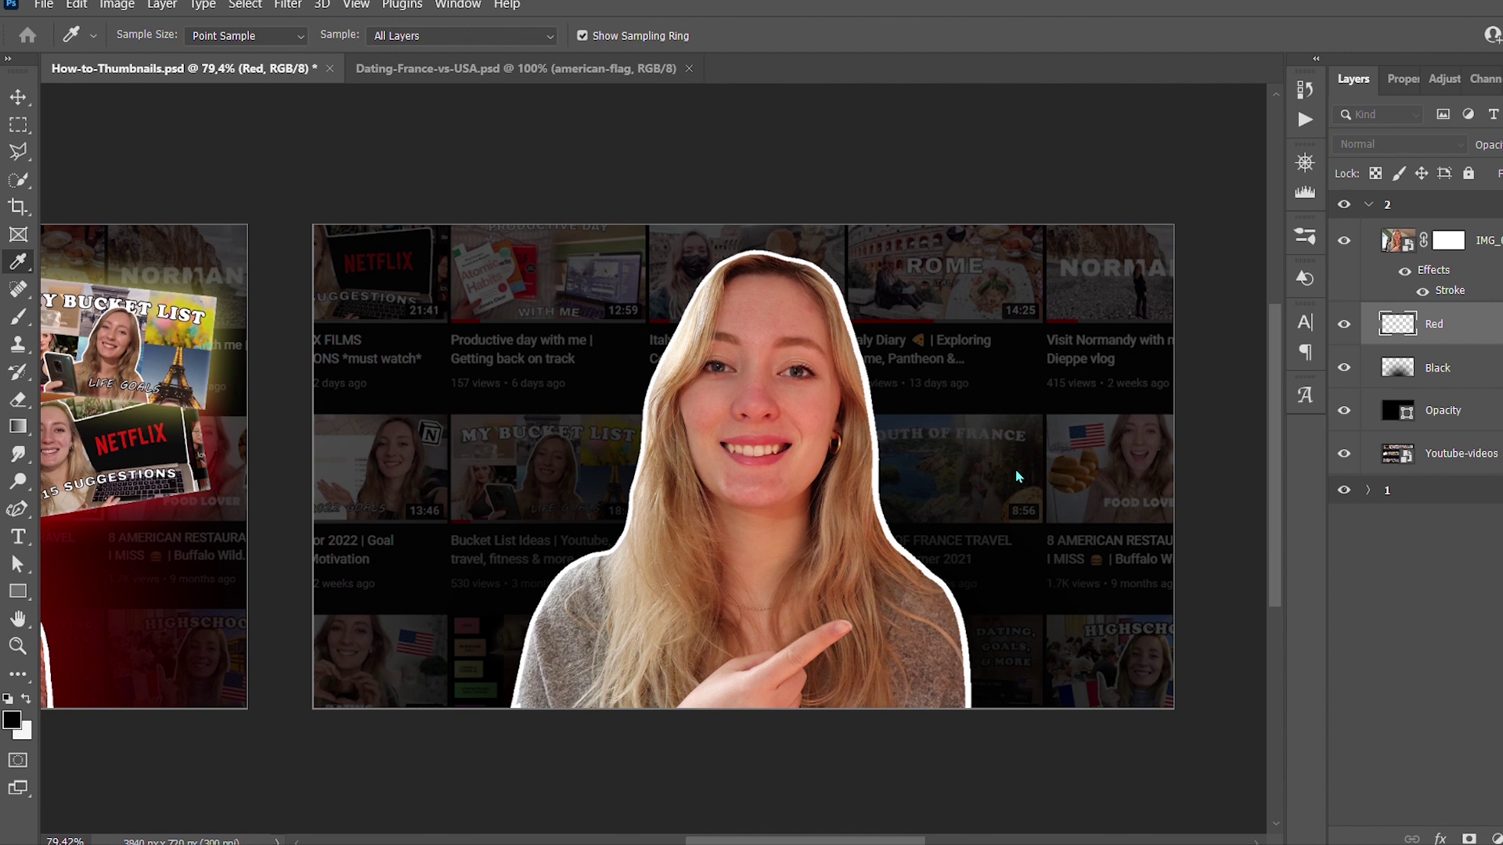
left_click(1103, 472)
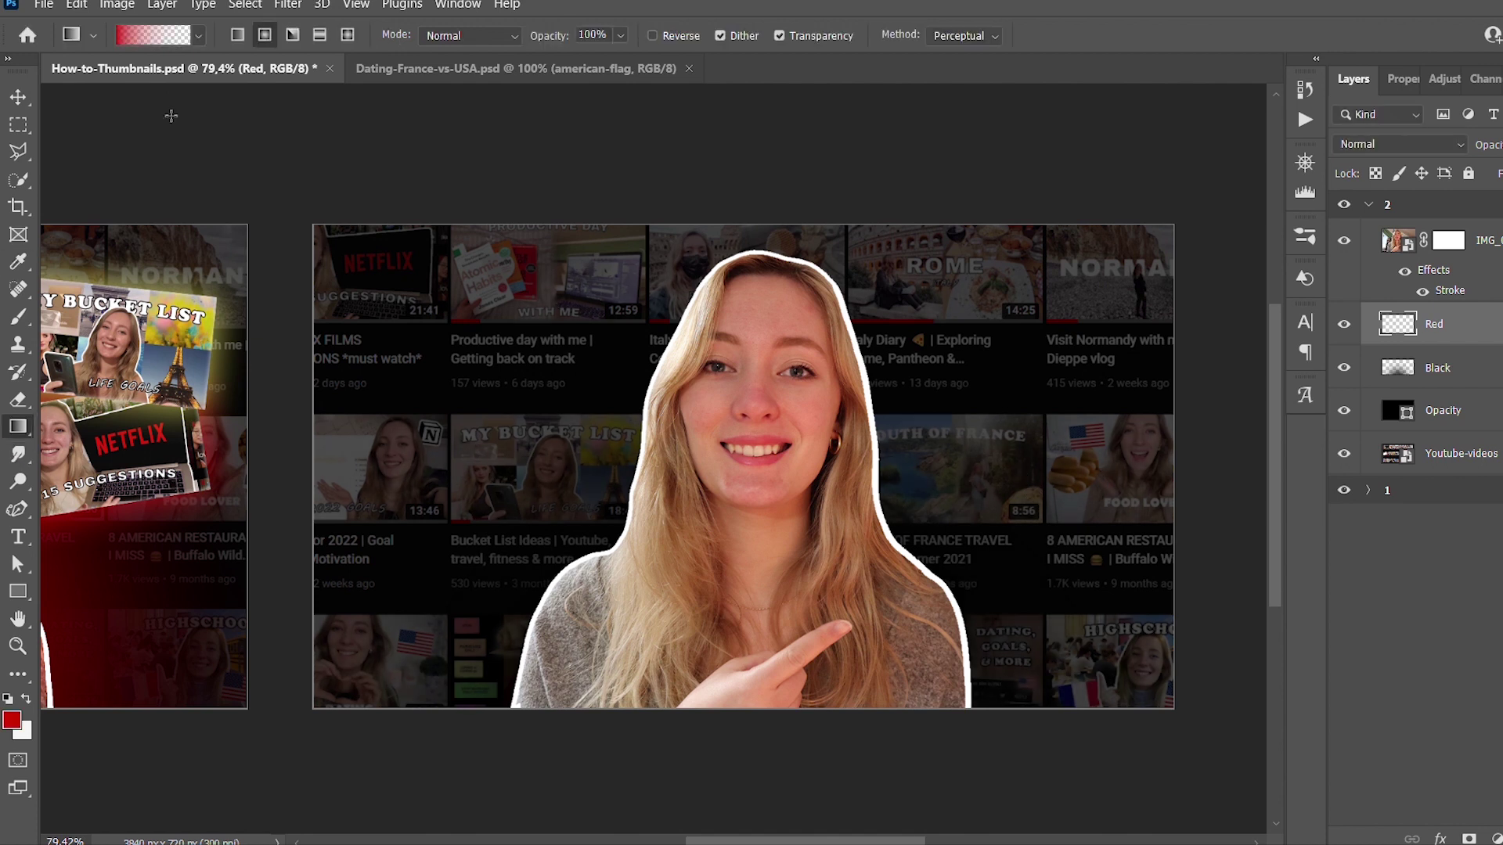
left_click_drag(742, 780, 751, 501)
left_click_drag(777, 817, 765, 454)
left_click_drag(765, 563, 757, 270)
Compare the red glow behind the woman with the finished example thumbnail beside it
scroll(882, 490, "down", 2)
scroll(843, 471, "up", 2)
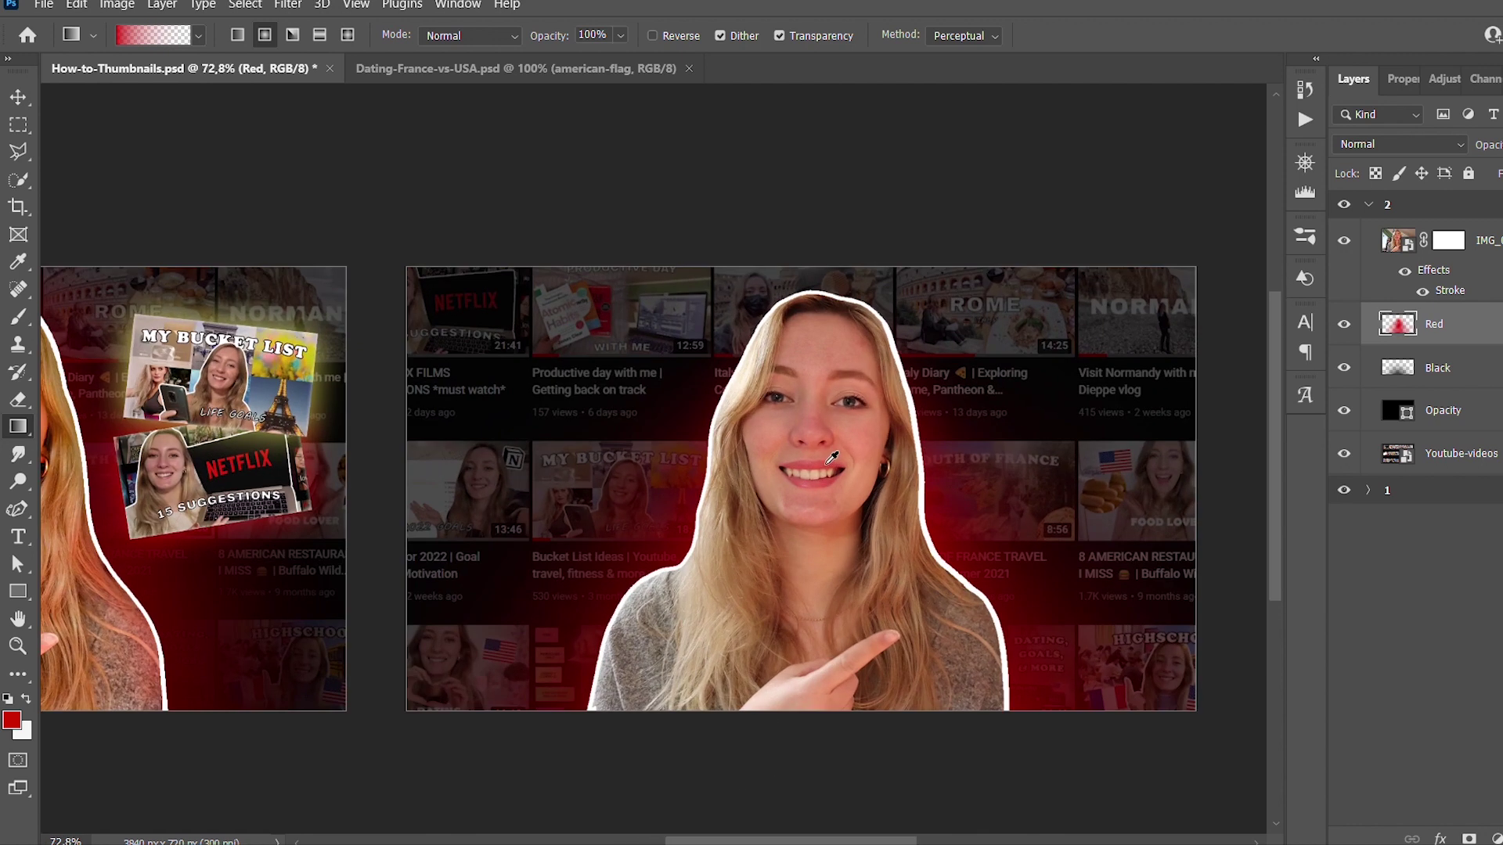
scroll(845, 471, "down", 1)
scroll(898, 453, "up", 1)
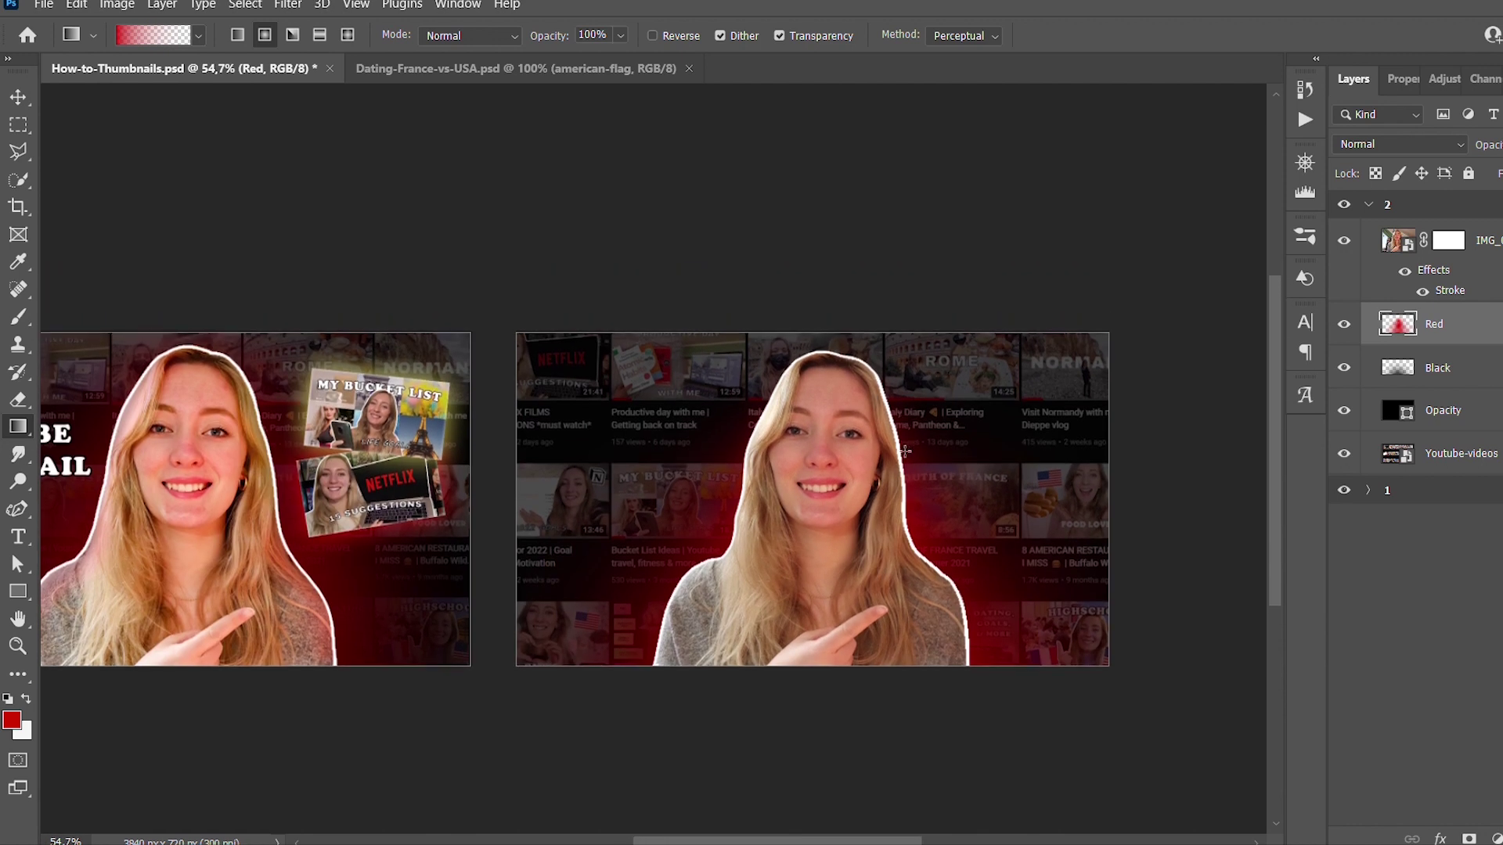
scroll(901, 454, "up", 2)
scroll(885, 466, "down", 1)
scroll(869, 478, "down", 2)
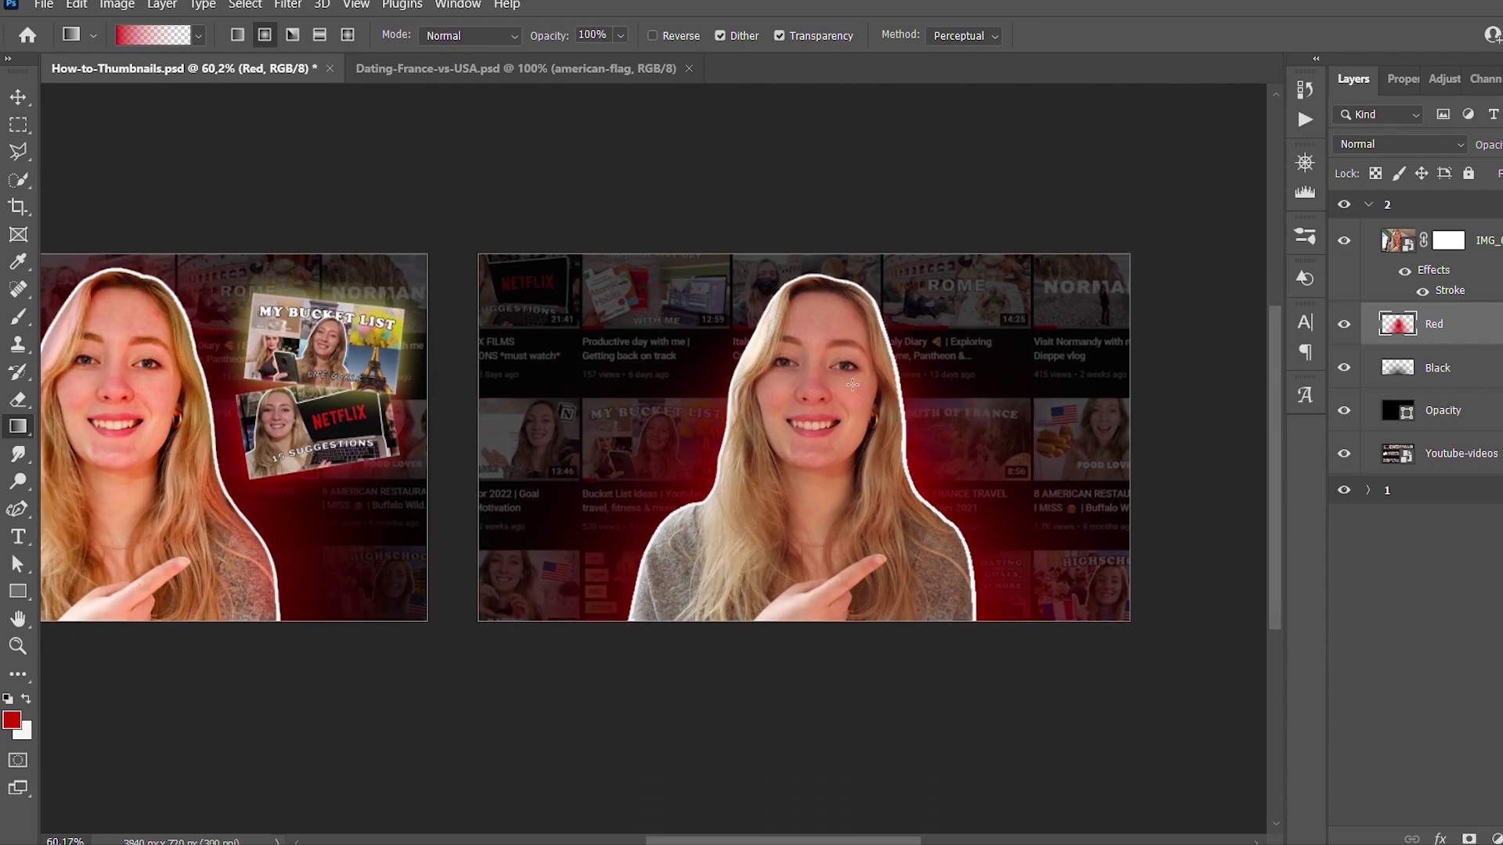
Add a new empty layer above the Red layer and name it Red glow
scroll(853, 384, "up", 3)
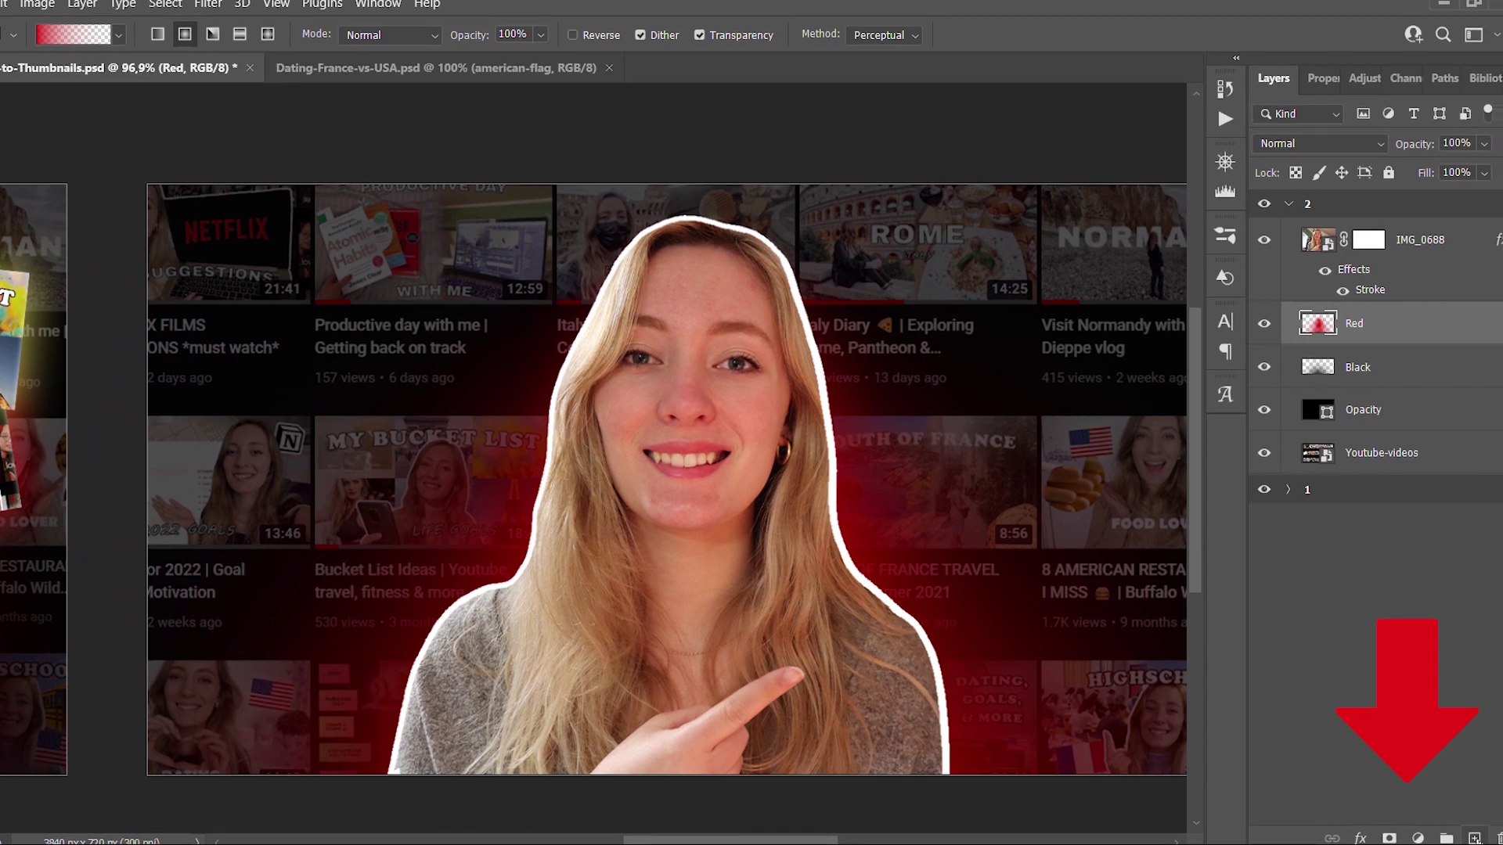
left_click(1474, 839)
double_click(1388, 330)
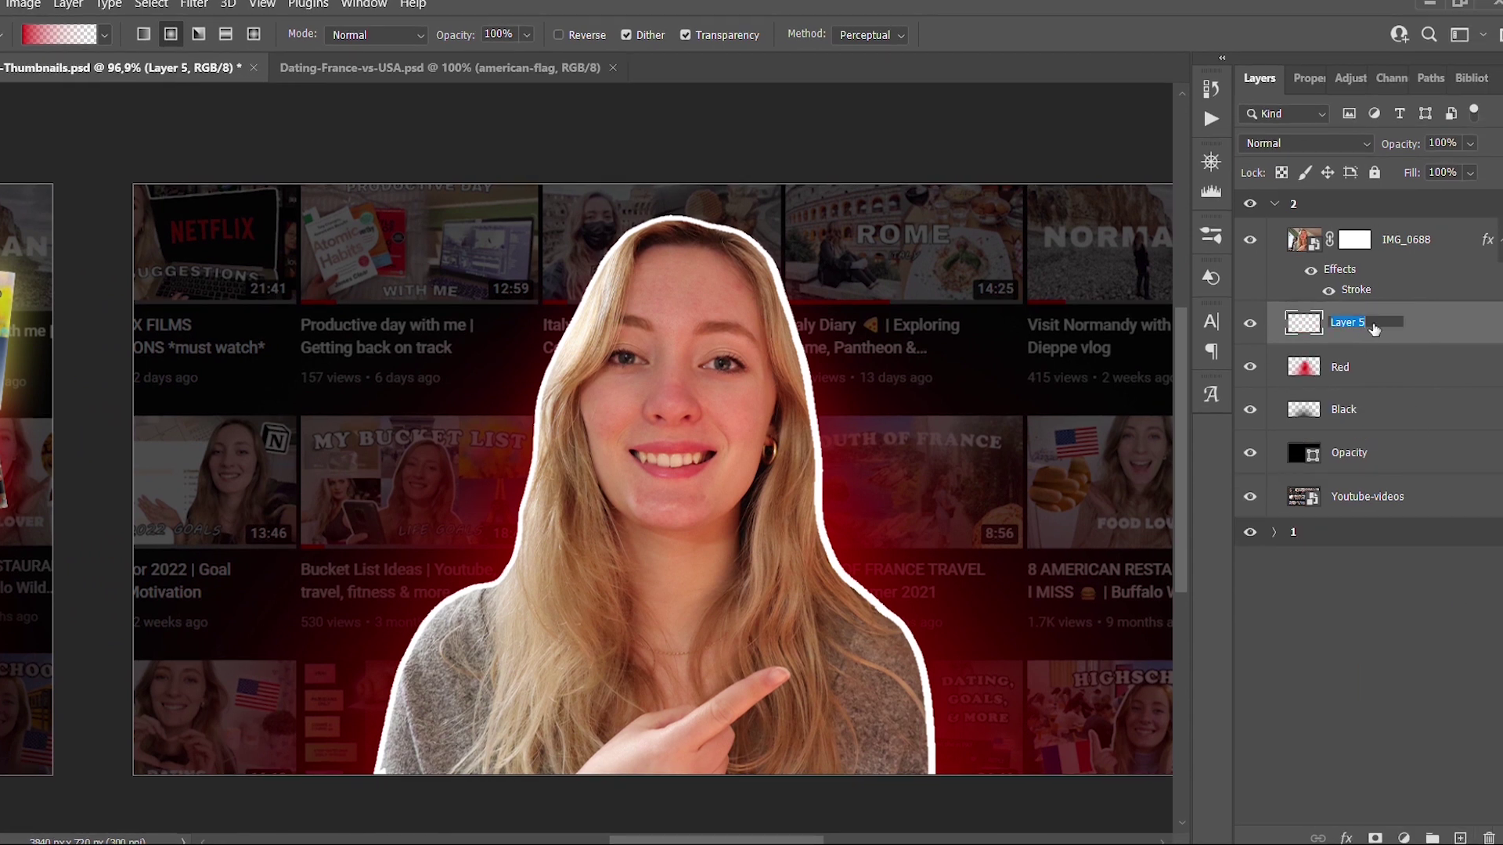
type("Red glow")
key("Return")
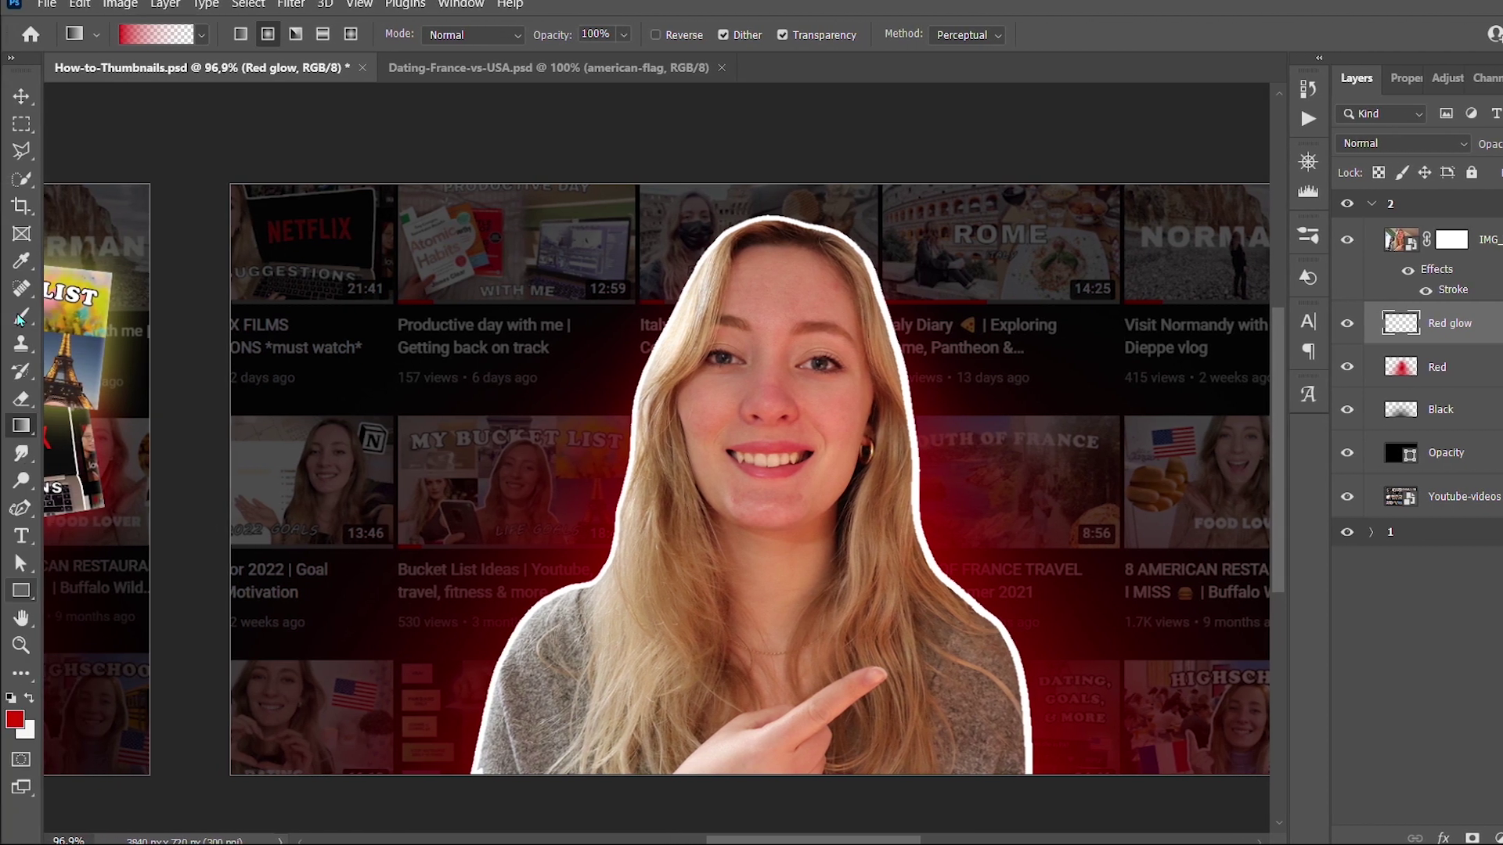
With a soft red 124 px brush, paint a patch on the Red glow layer beside the left of the woman's head
left_click(21, 317)
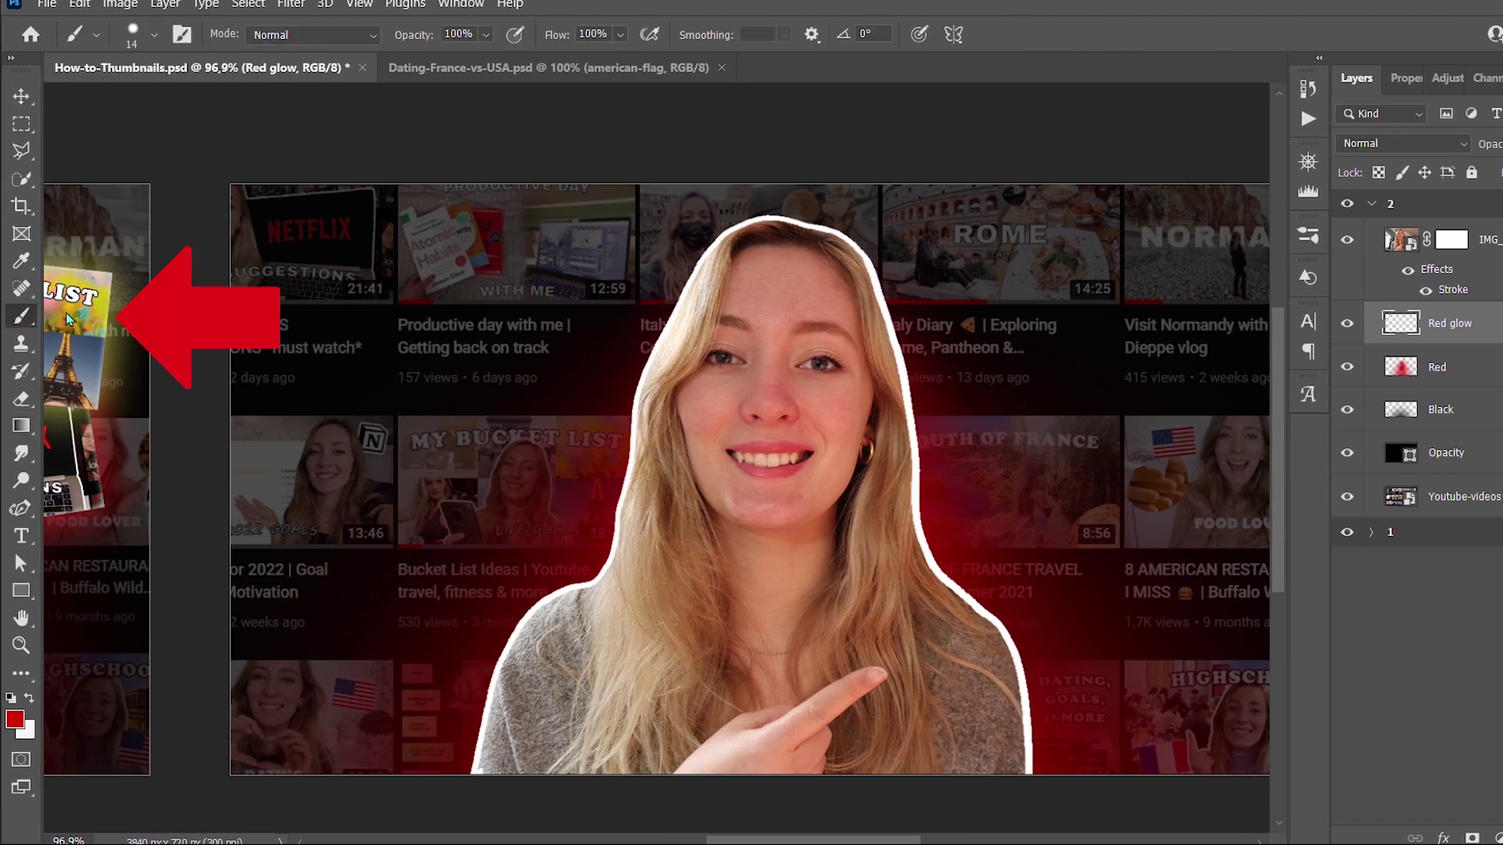
left_click(129, 26)
left_click_drag(182, 89, 188, 88)
key("shift+bracketleft")
key("shift+bracketleft")
key("shift+bracketleft")
key("shift+bracketleft")
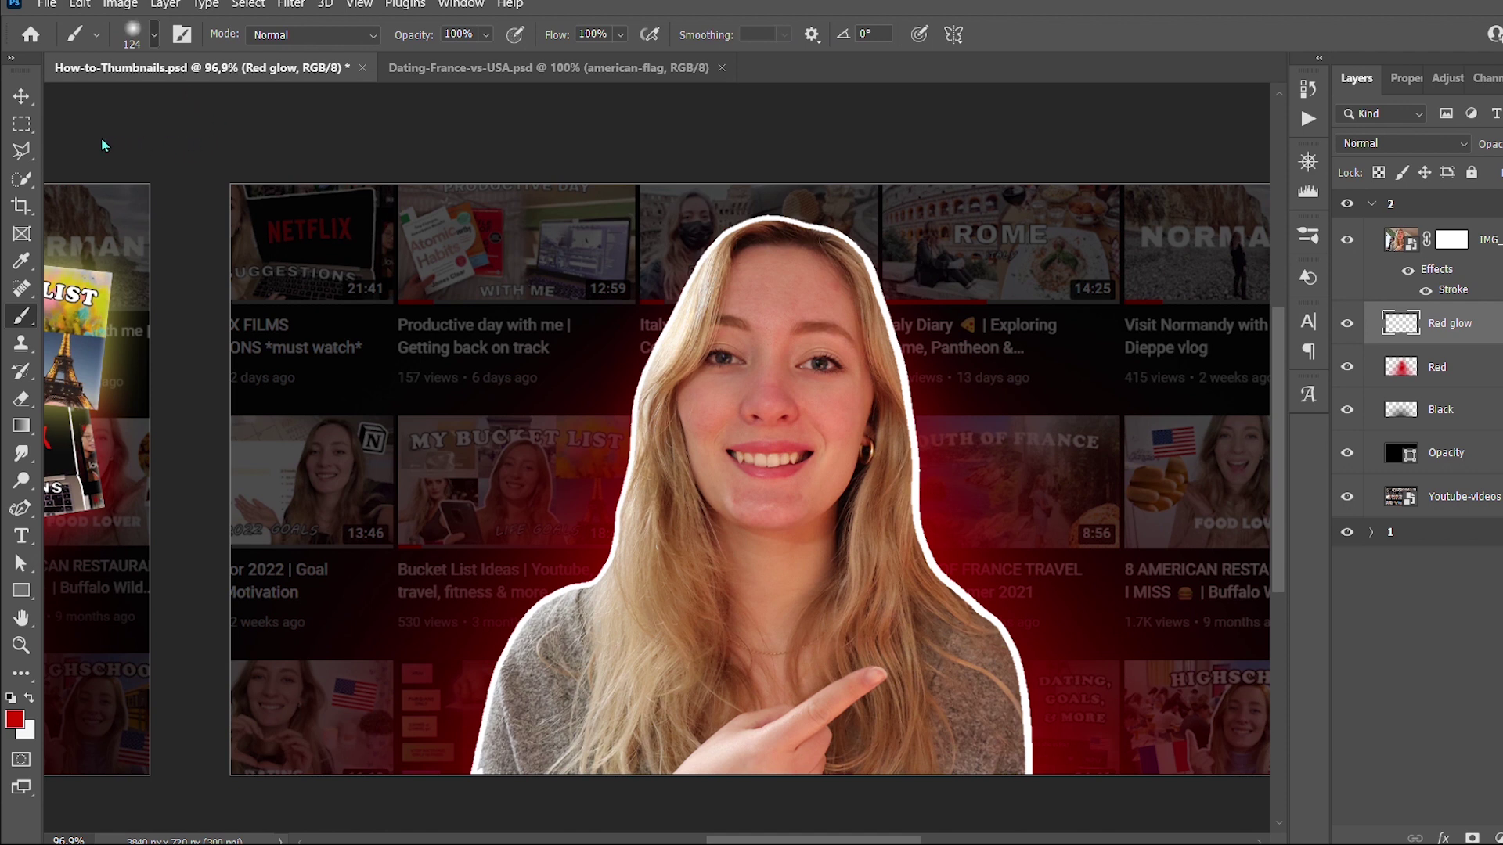
left_click(544, 166)
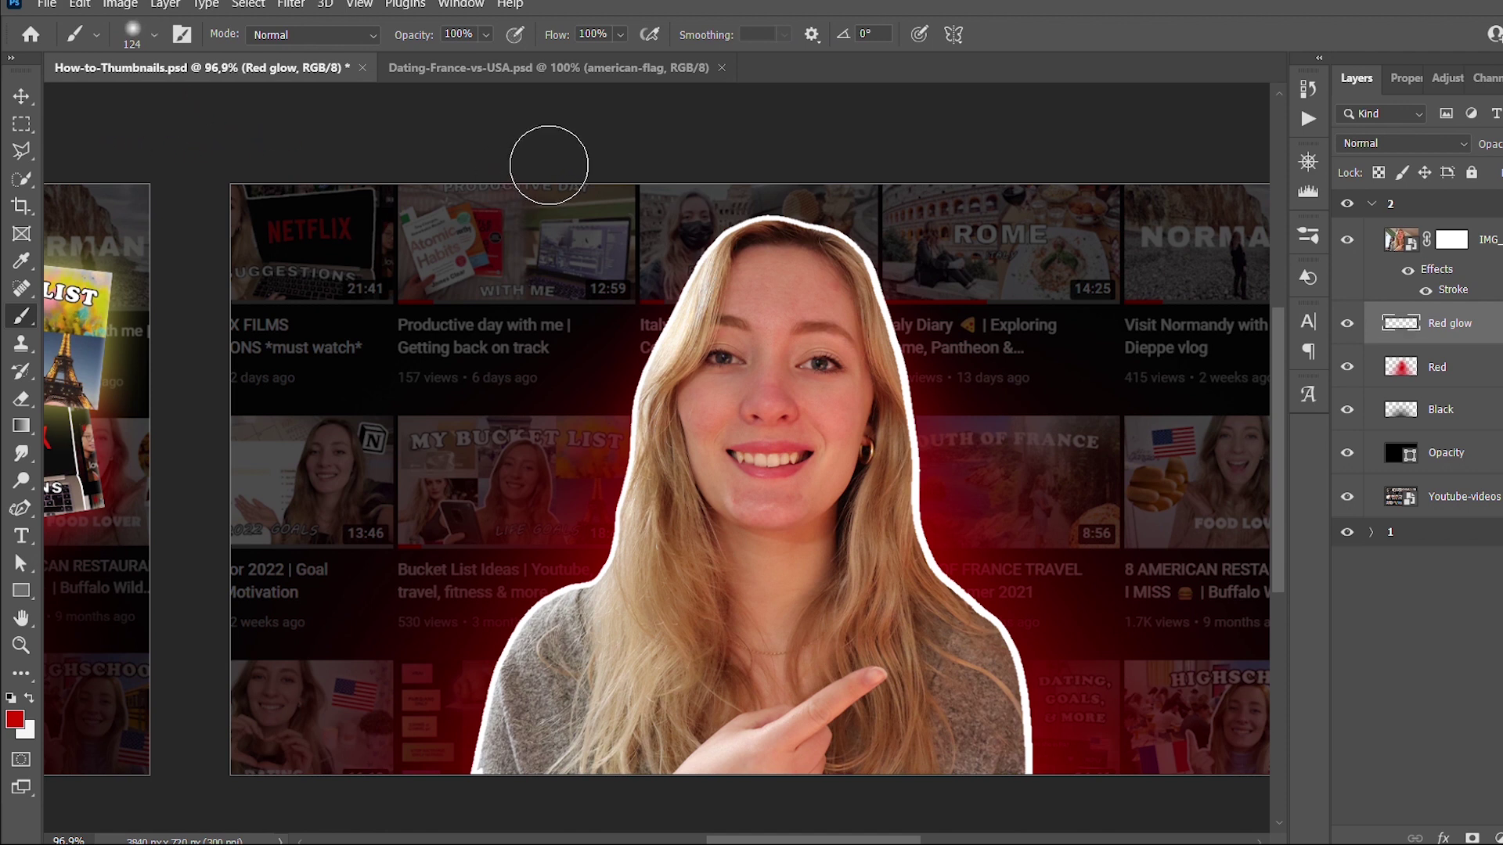
left_click_drag(727, 290, 619, 286)
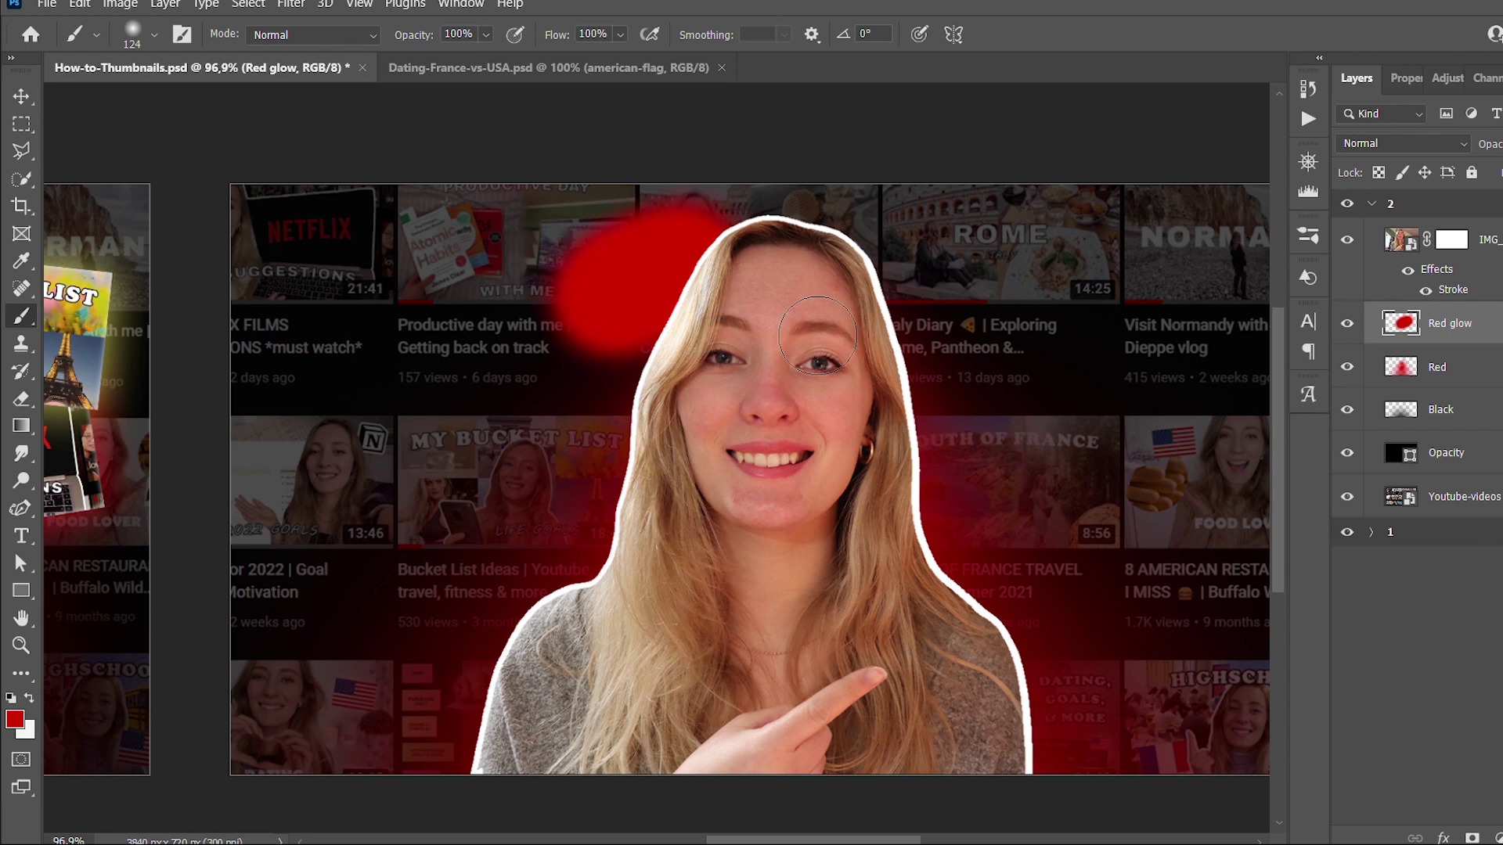
Clip the Red glow layer to IMG_0688 from directly above it and paint red along both outer edges of the woman
left_click_drag(1458, 317, 1465, 220)
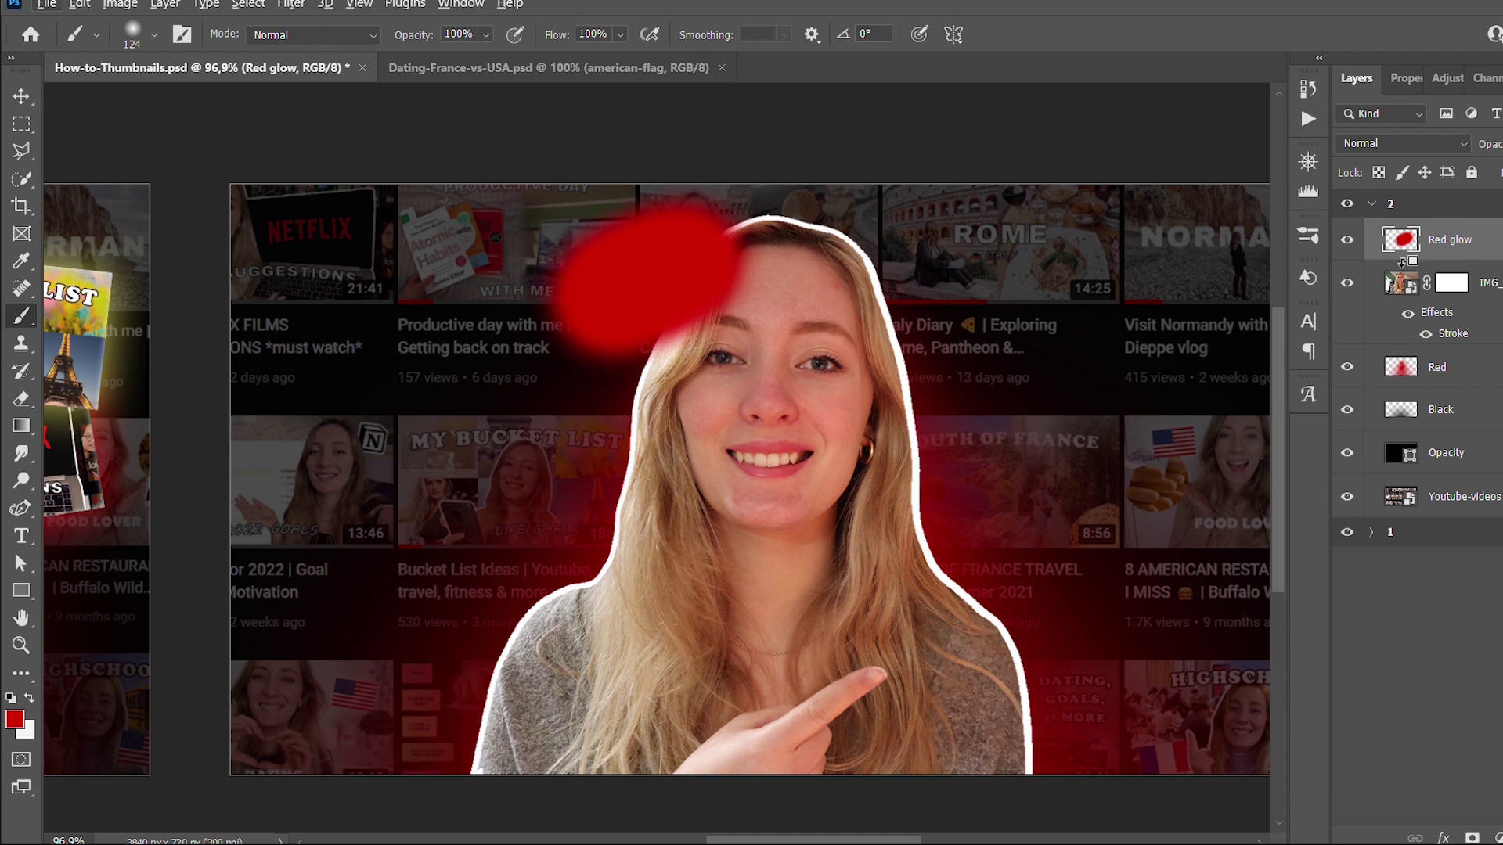
left_click(1402, 261, "alt")
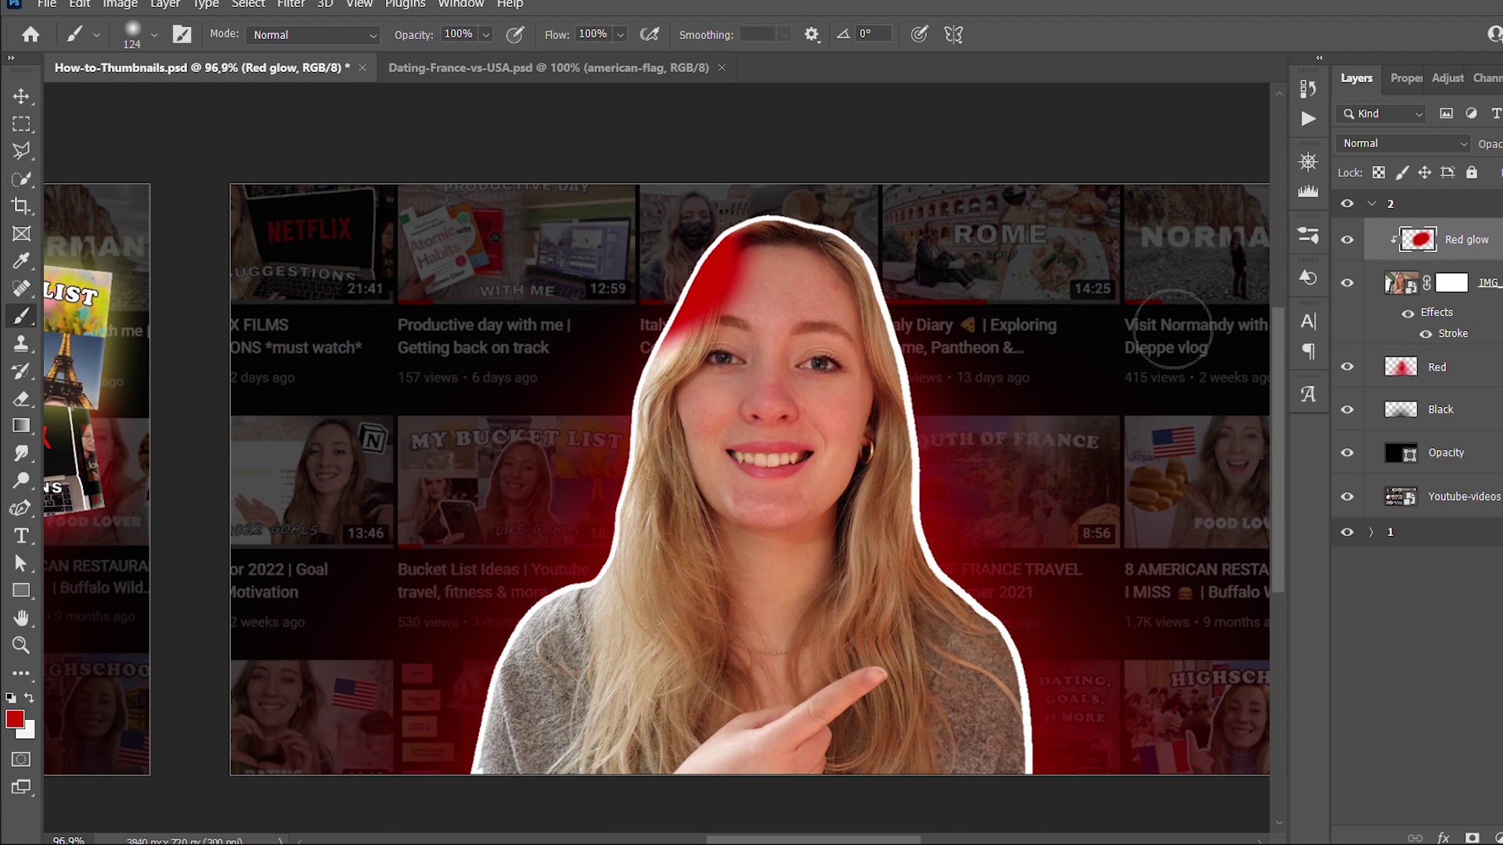
mouse_move(758, 285)
left_mouse_down()
mouse_move(751, 270)
mouse_move(675, 351)
mouse_move(602, 564)
mouse_move(490, 732)
left_mouse_up()
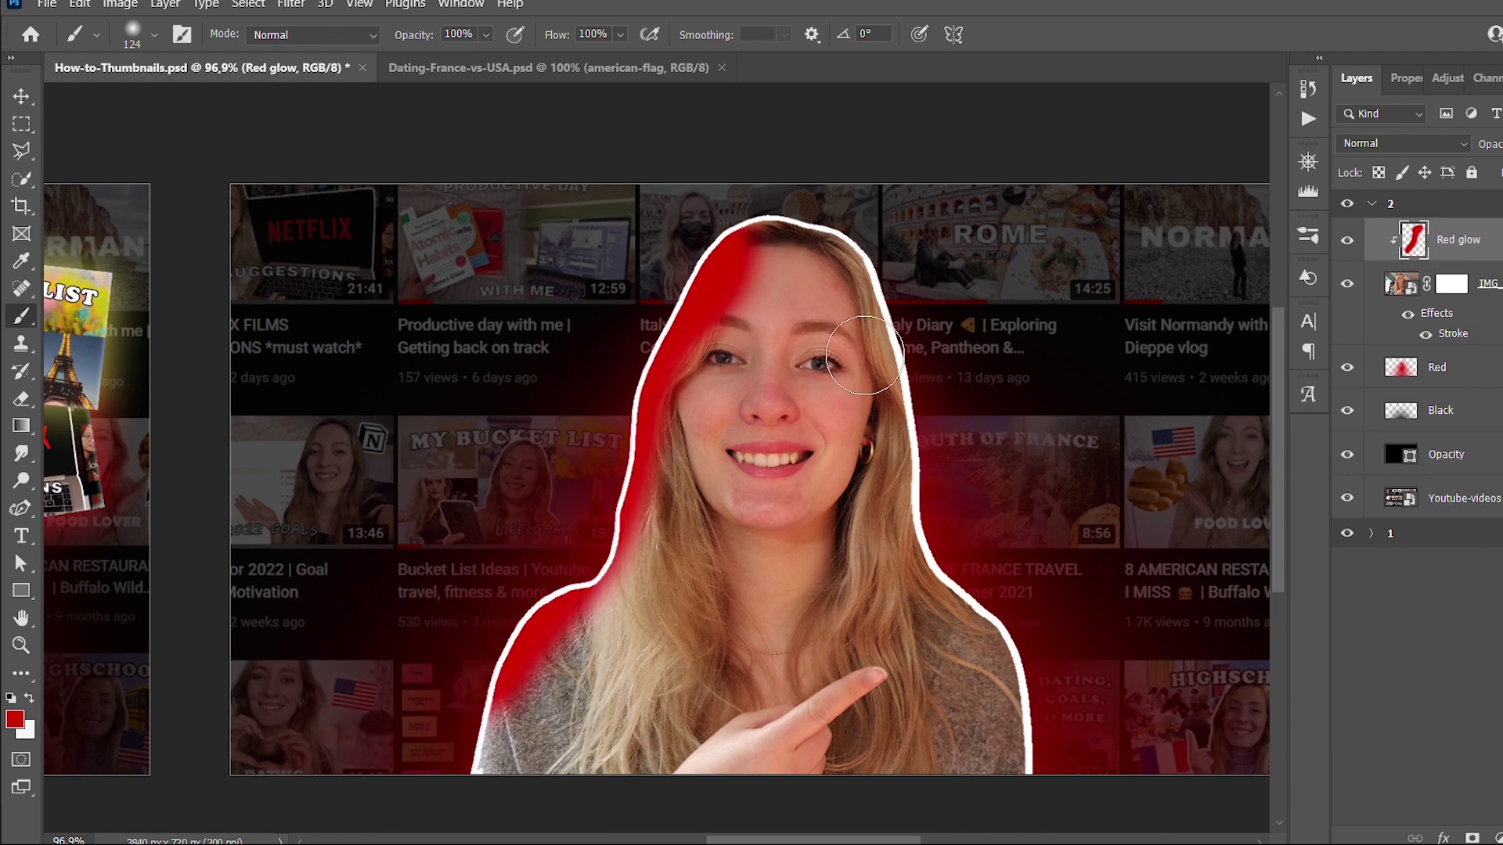
mouse_move(798, 236)
left_mouse_down()
mouse_move(862, 238)
mouse_move(905, 305)
mouse_move(1073, 797)
left_mouse_up()
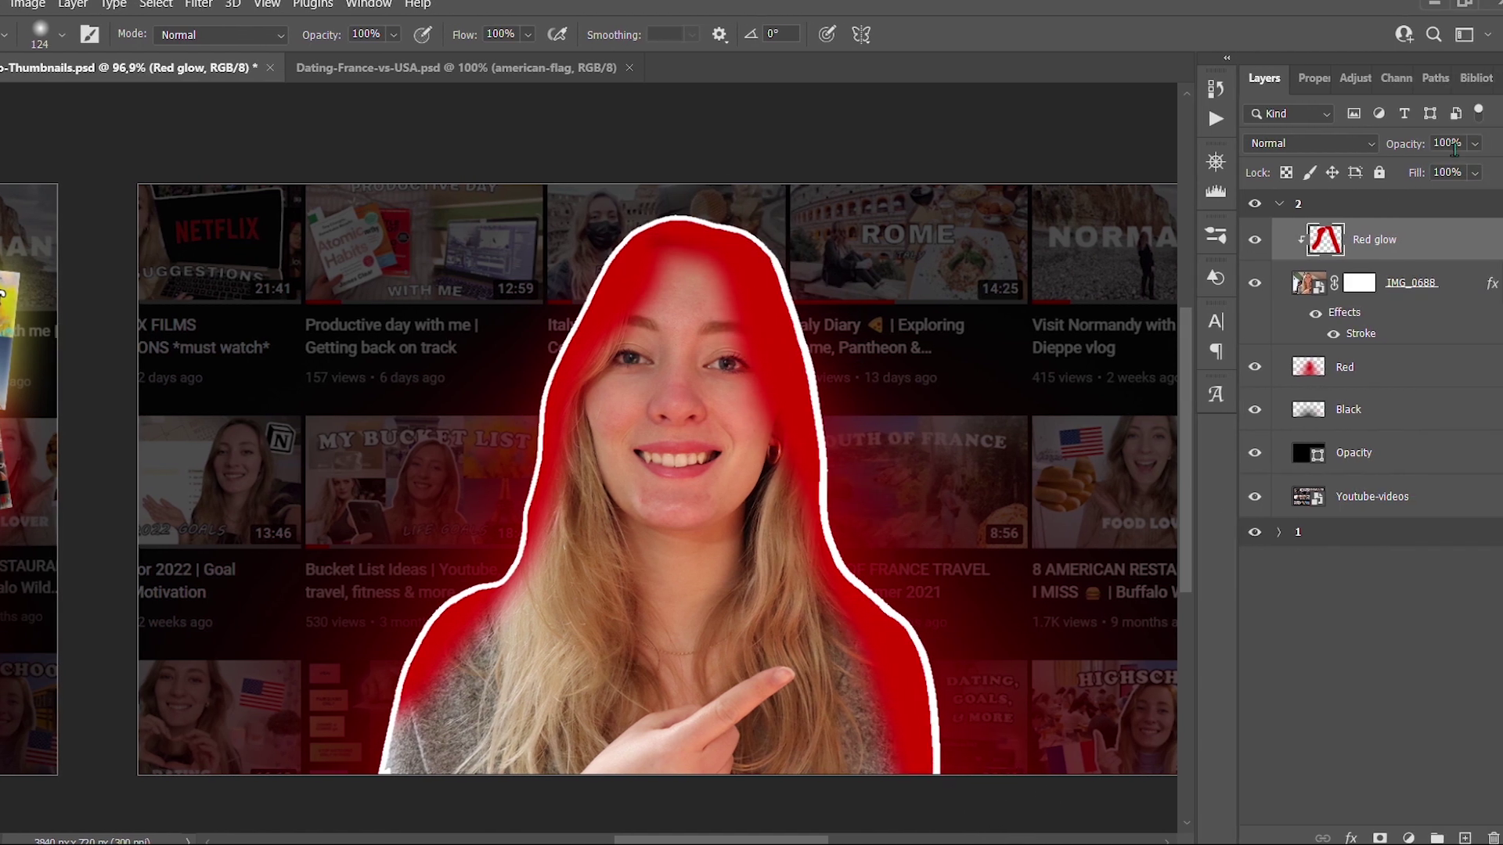
Set the Red glow layer's opacity to 10% and save the document
key("BackSpace")
key("BackSpace")
key("BackSpace")
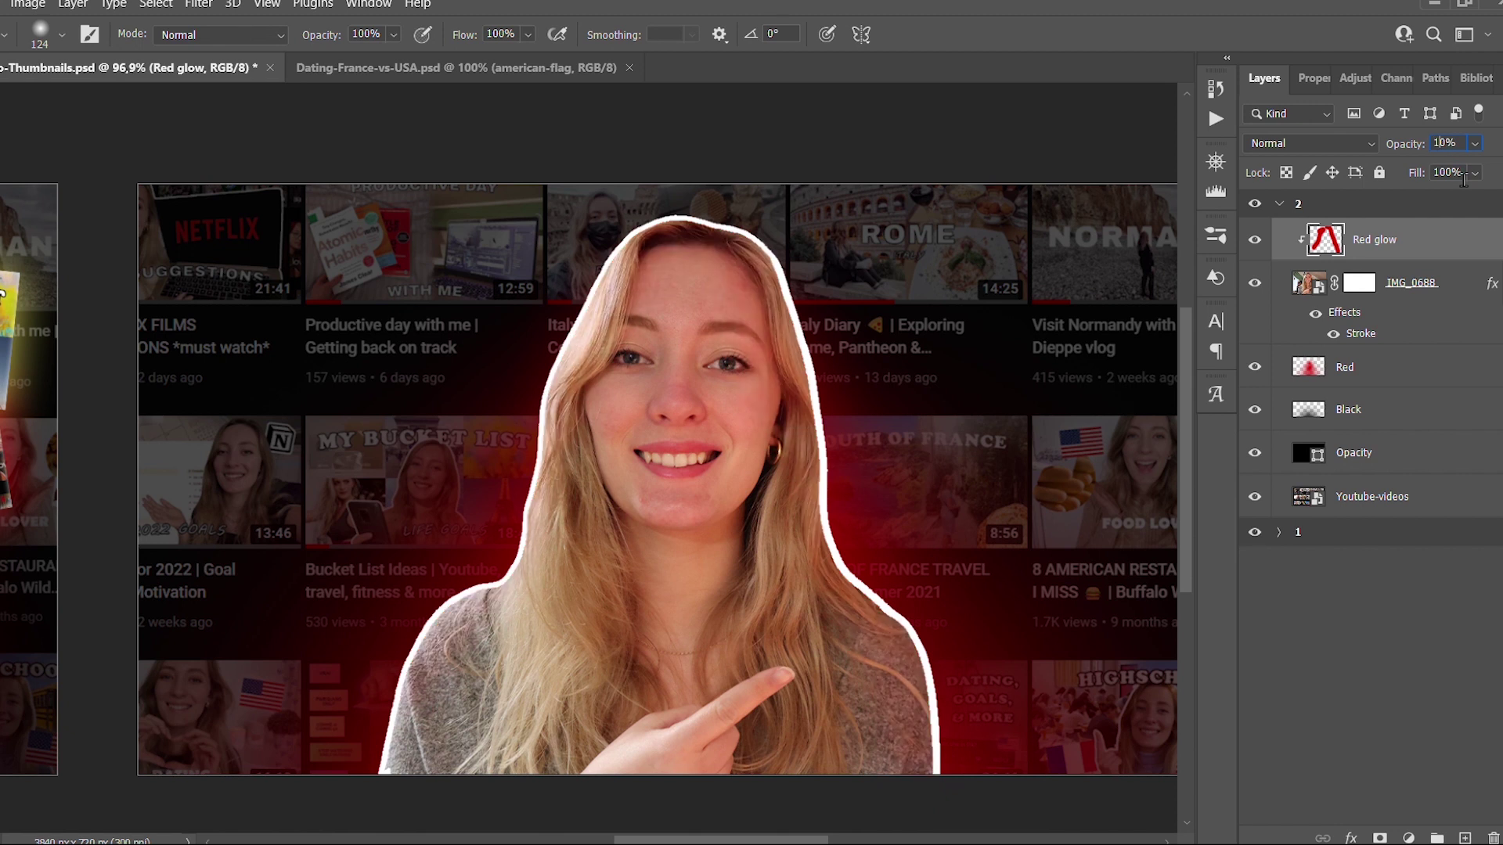
left_click(1425, 232)
key("v")
left_click(62, 101)
key("ctrl+s")
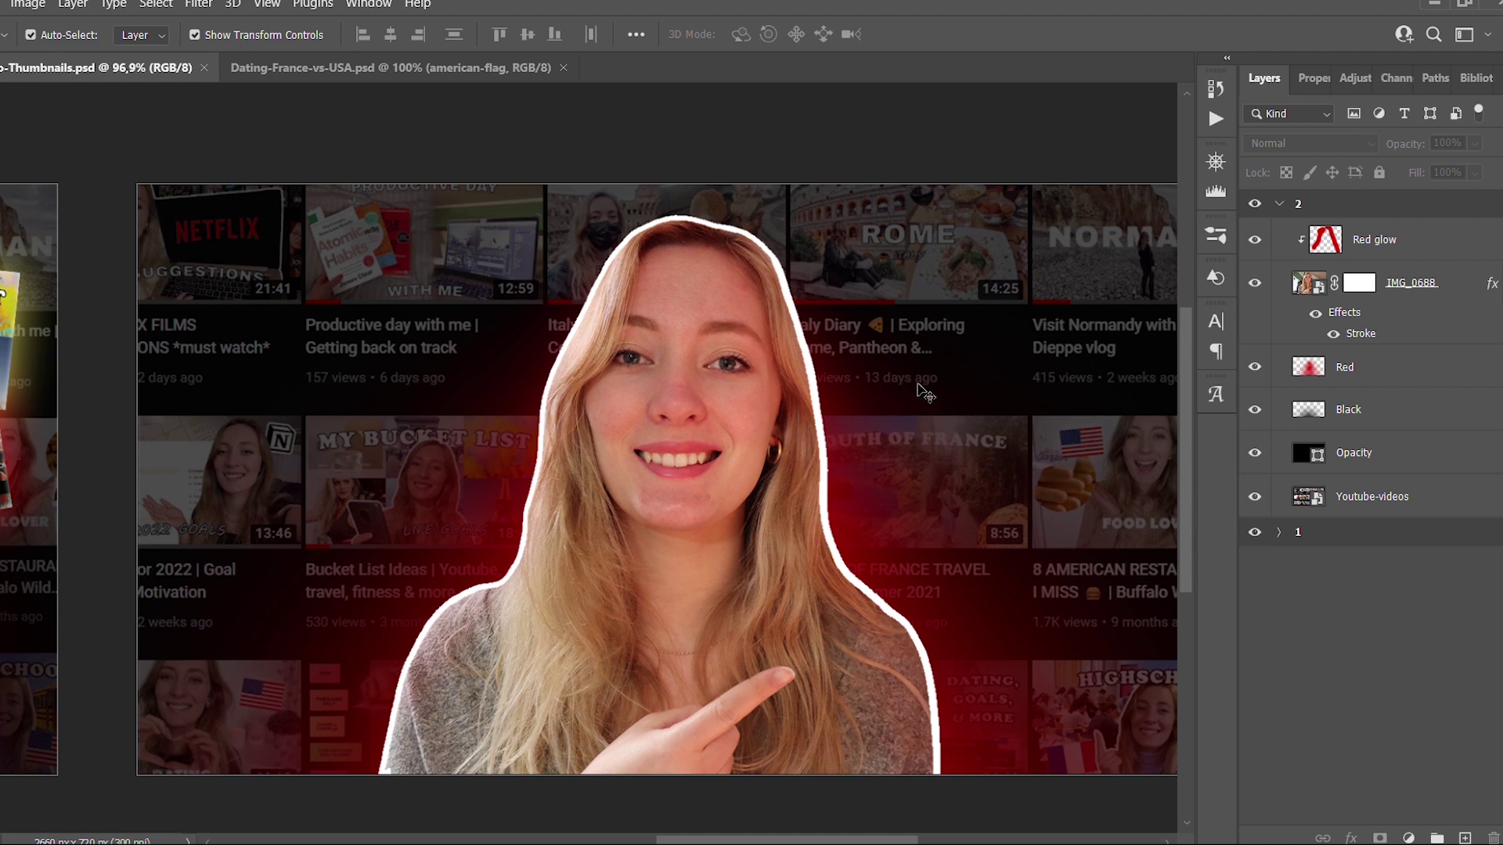
Paint more red over both sides of the woman's sweater on the Red glow layer and set its opacity to 15%
left_click(1396, 249)
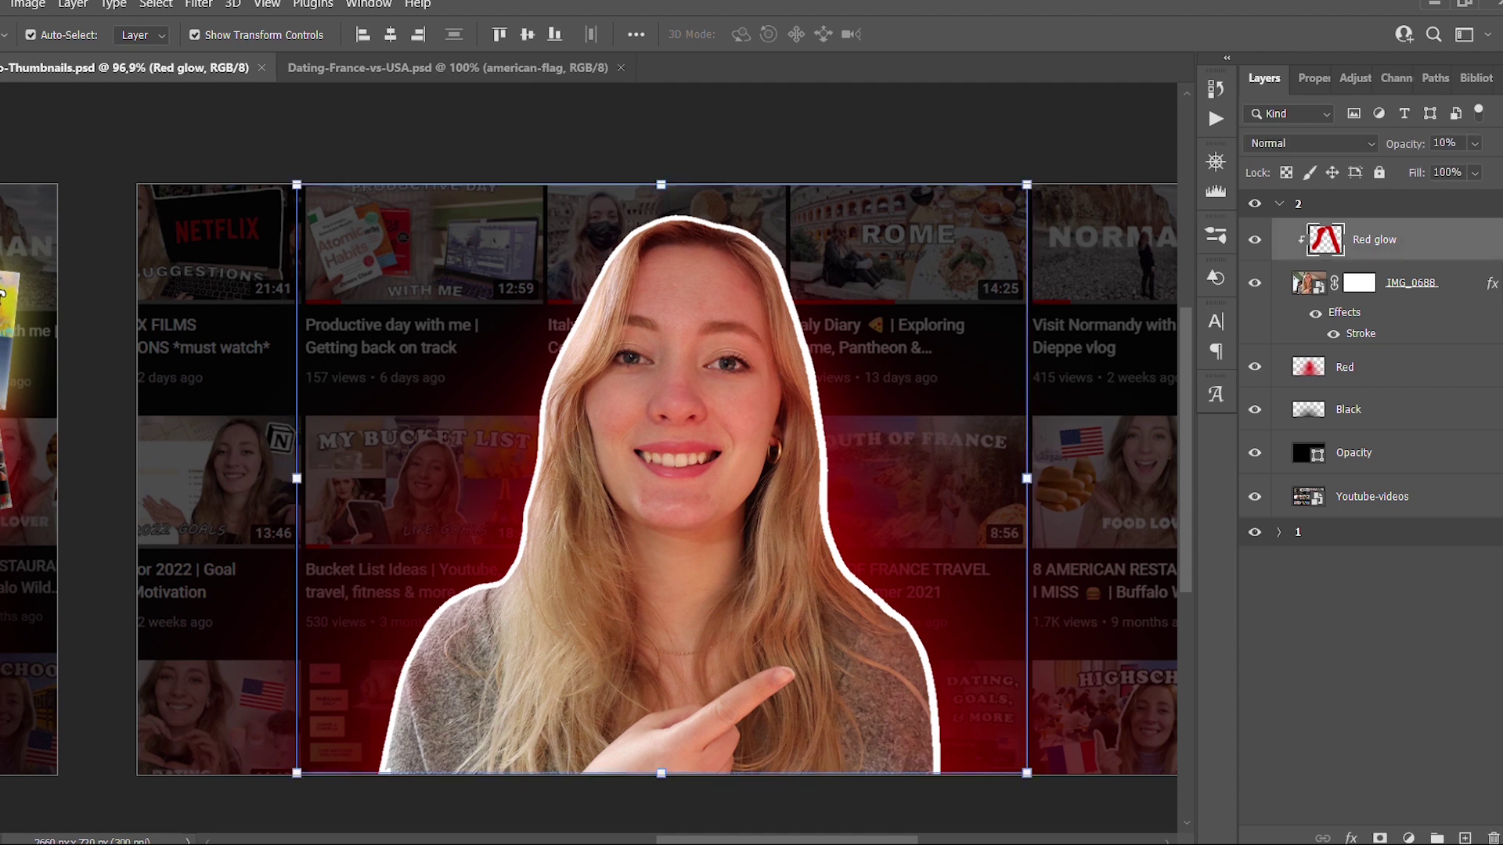
key("b")
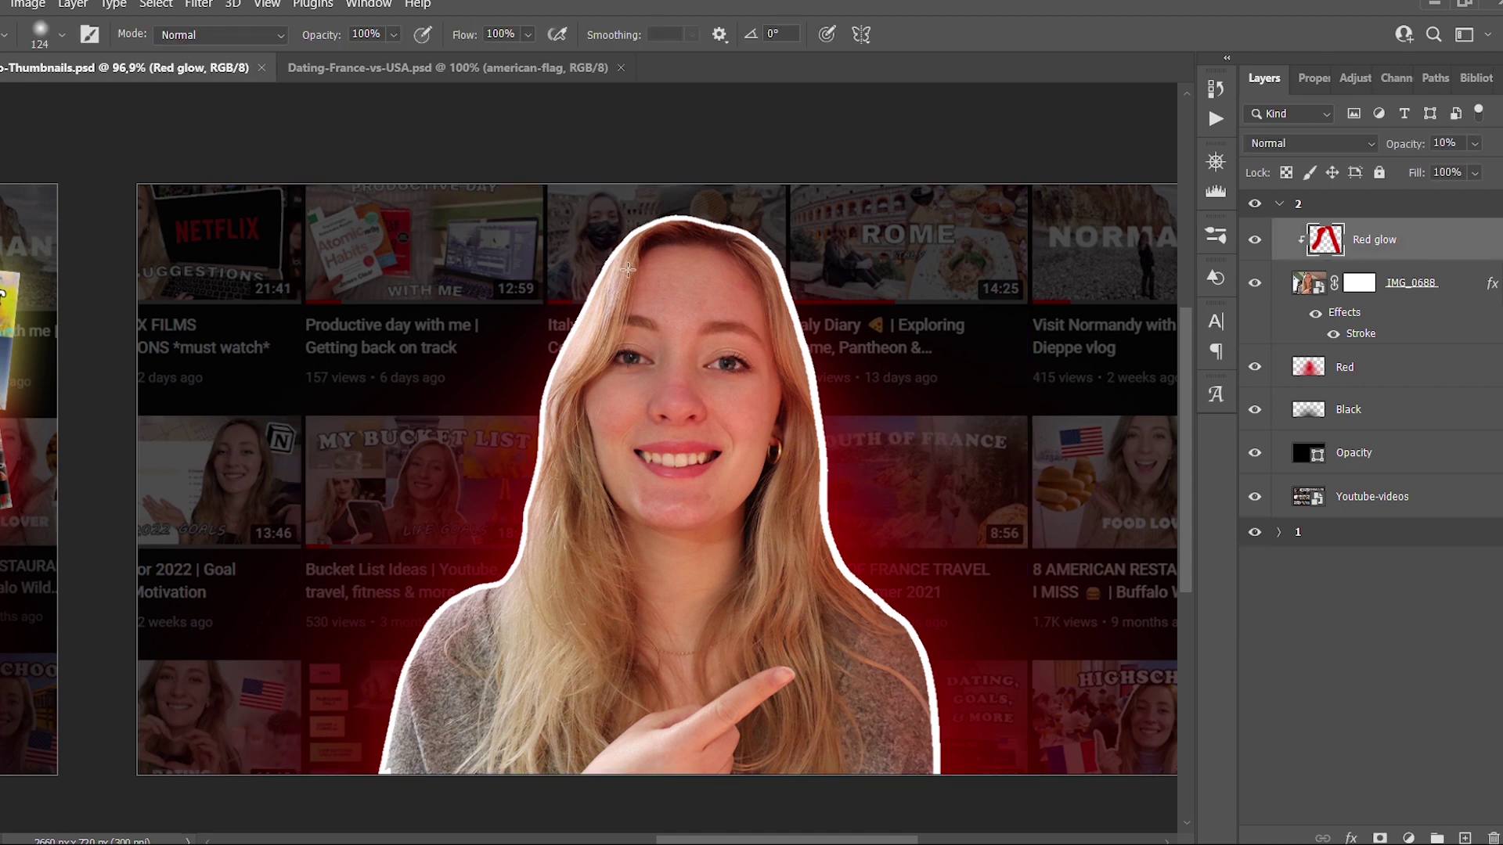
mouse_move(500, 610)
left_mouse_down()
mouse_move(428, 708)
mouse_move(408, 825)
left_mouse_up()
left_click_drag(912, 763, 940, 673)
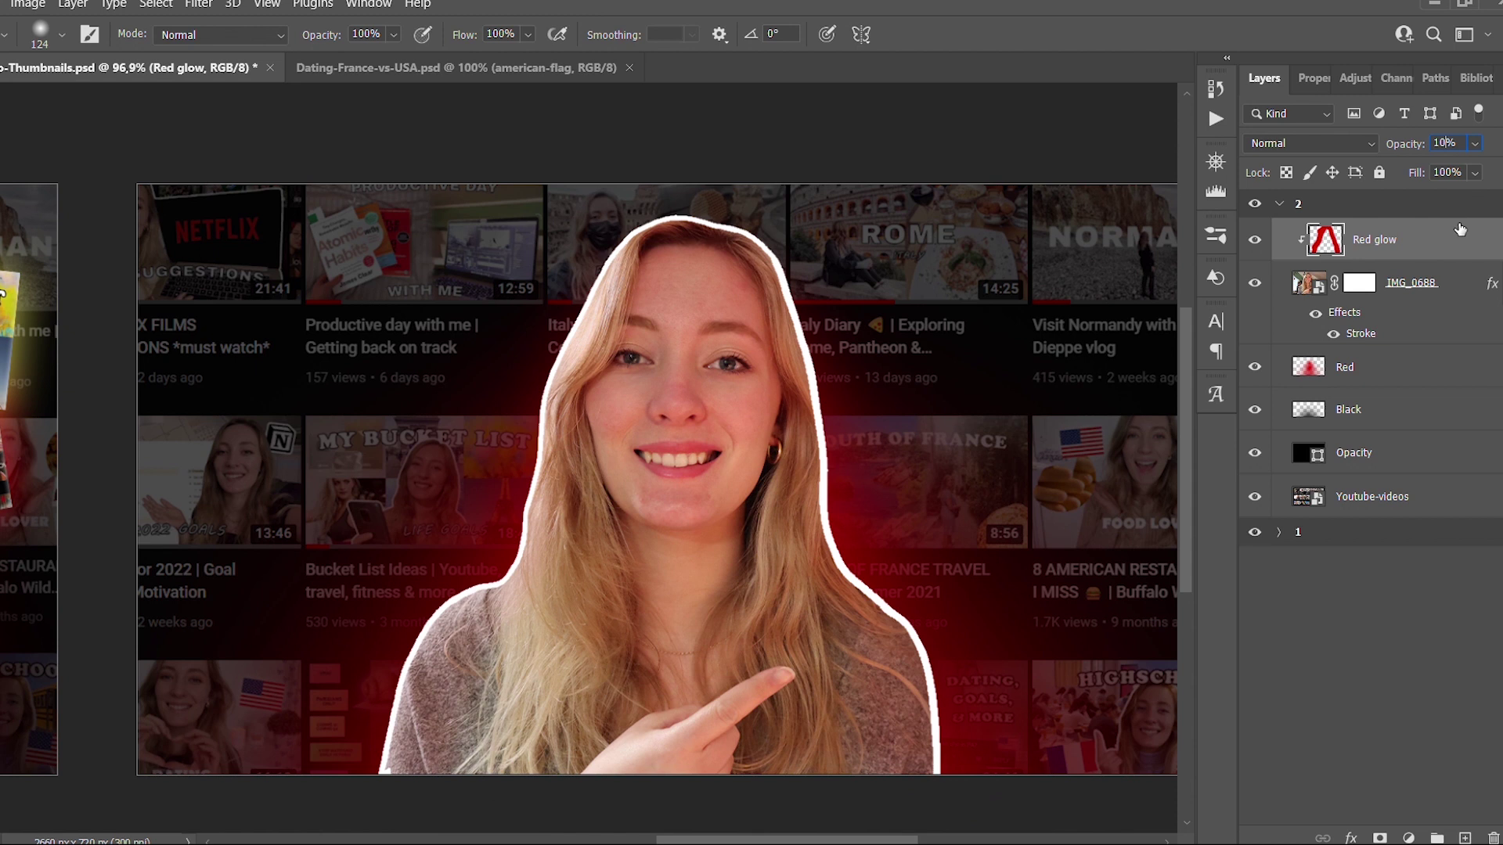
type("15")
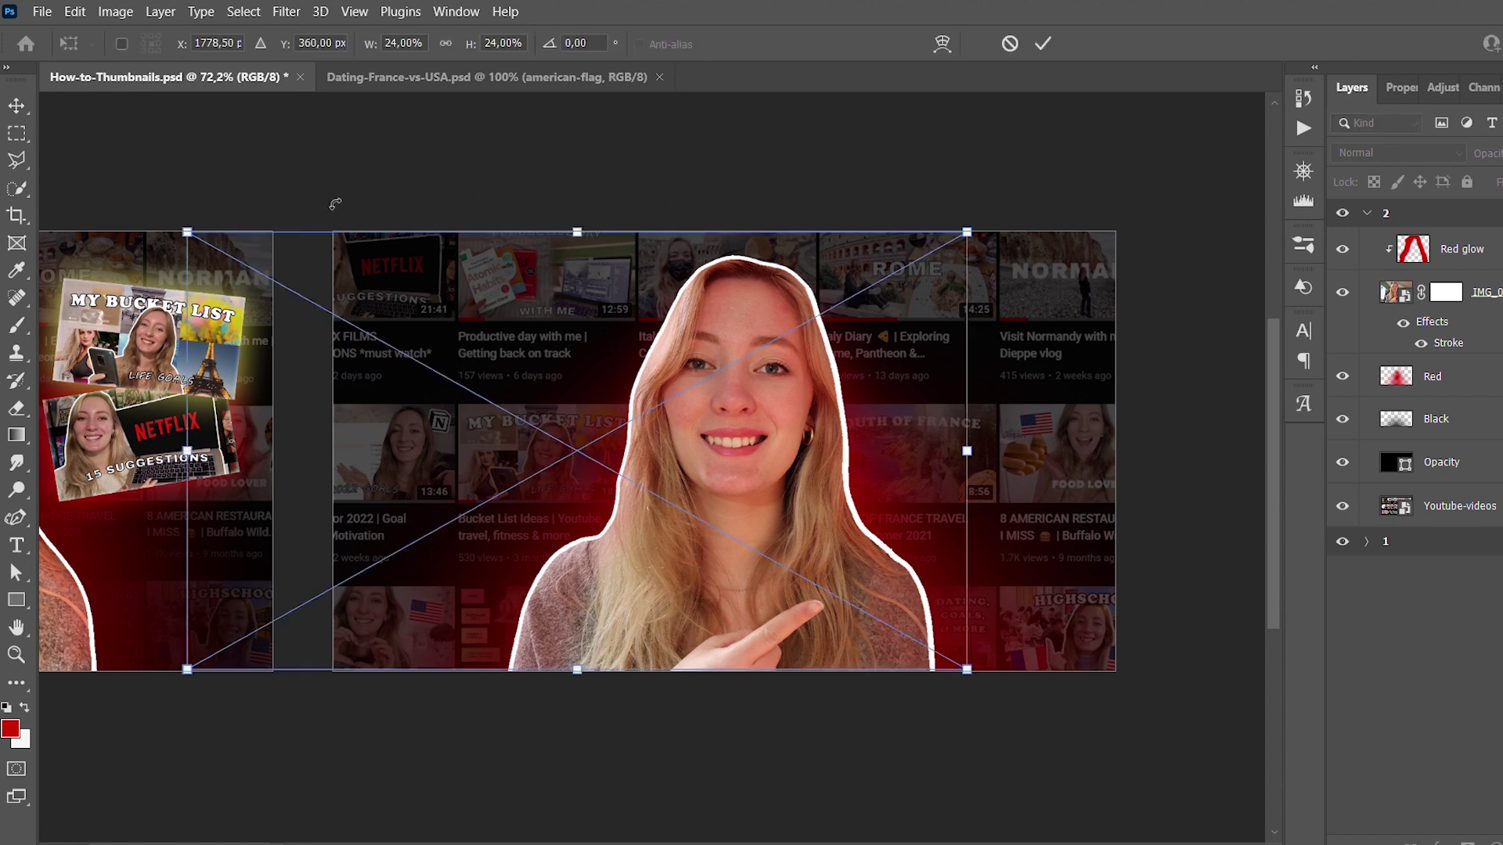
Place the Bucket-List and Netflix-Suggestions images above the Red glow layer and align their horizontal centres
key("Return")
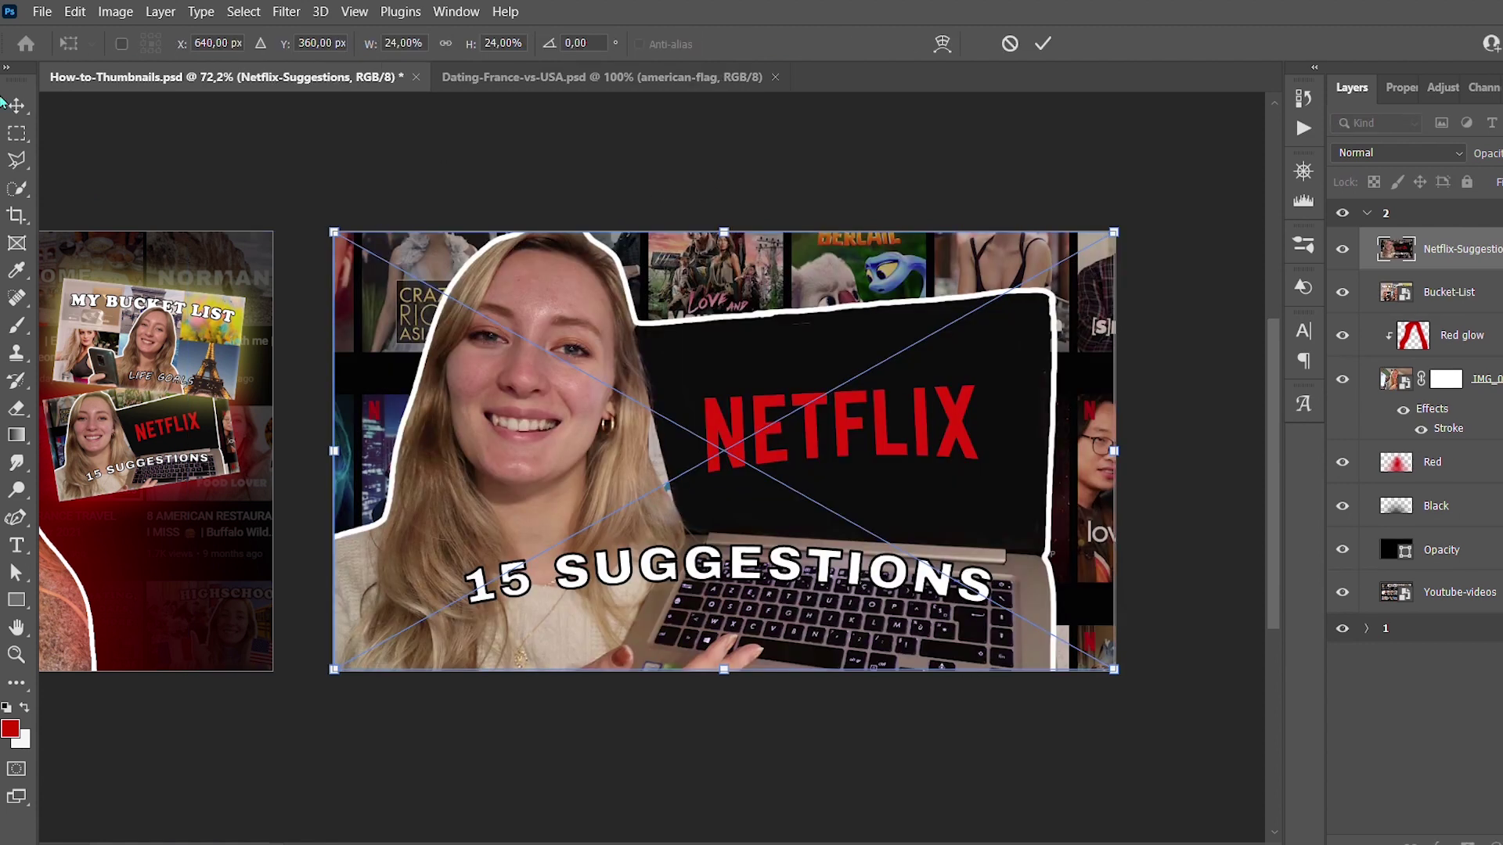
key("Return")
left_click(1421, 295, "ctrl")
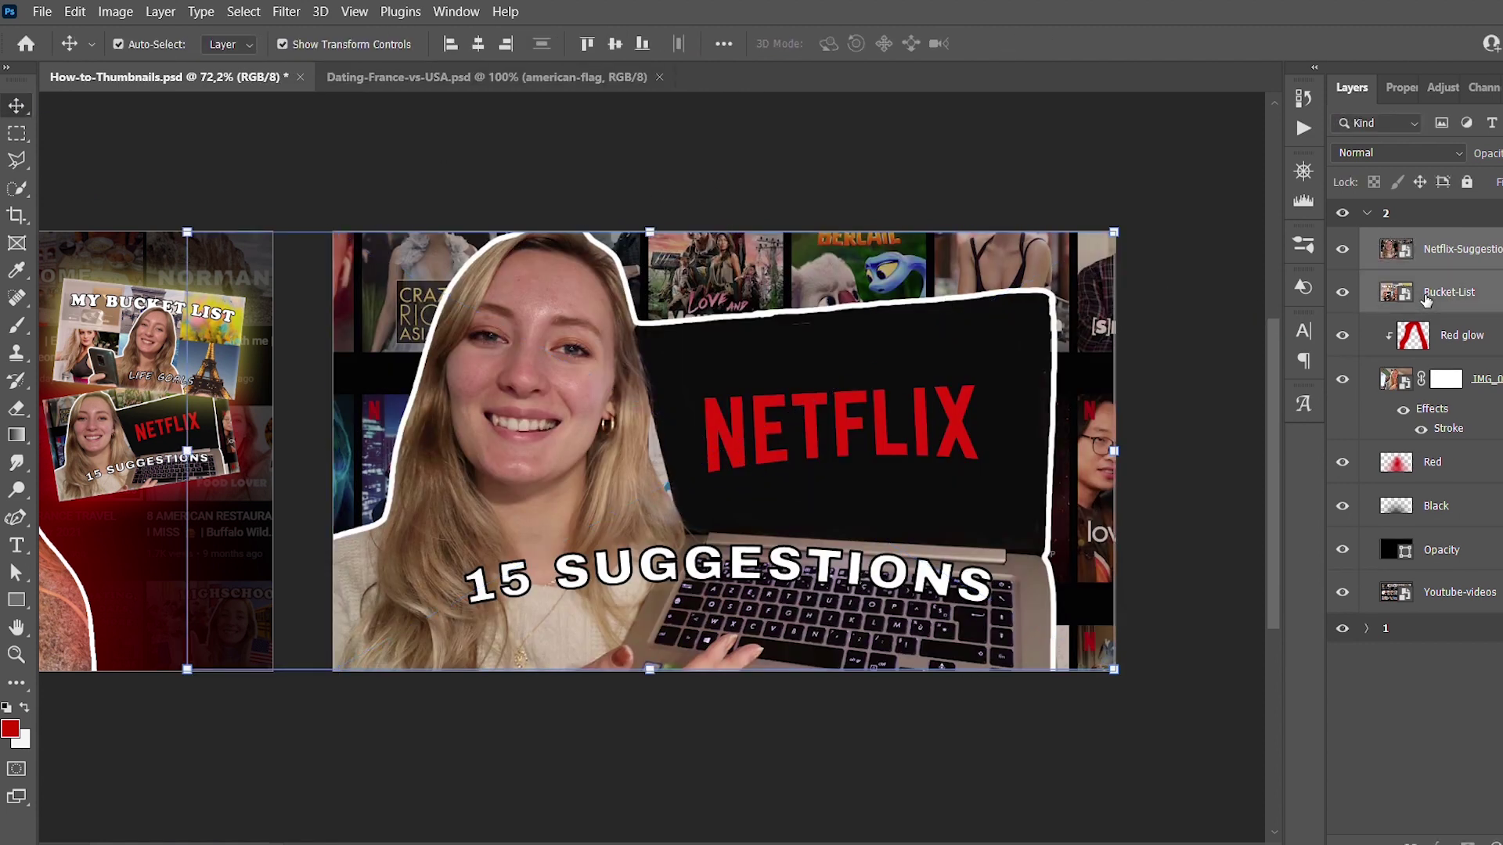
left_click(478, 43)
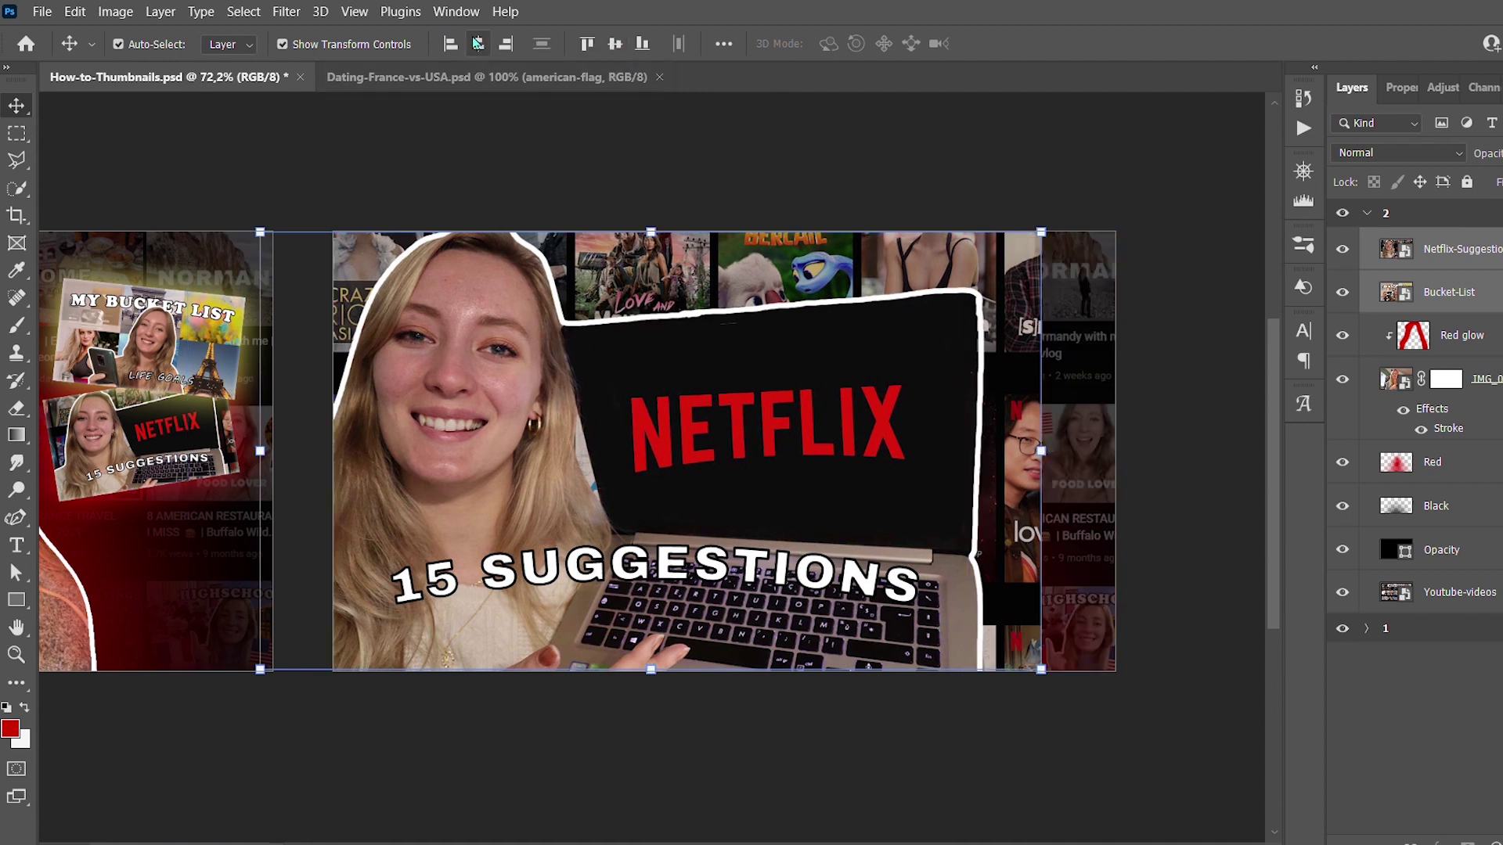
Scale both placed thumbnail images to about 27% and move them to the area right of the woman
left_click_drag(1041, 451, 470, 433)
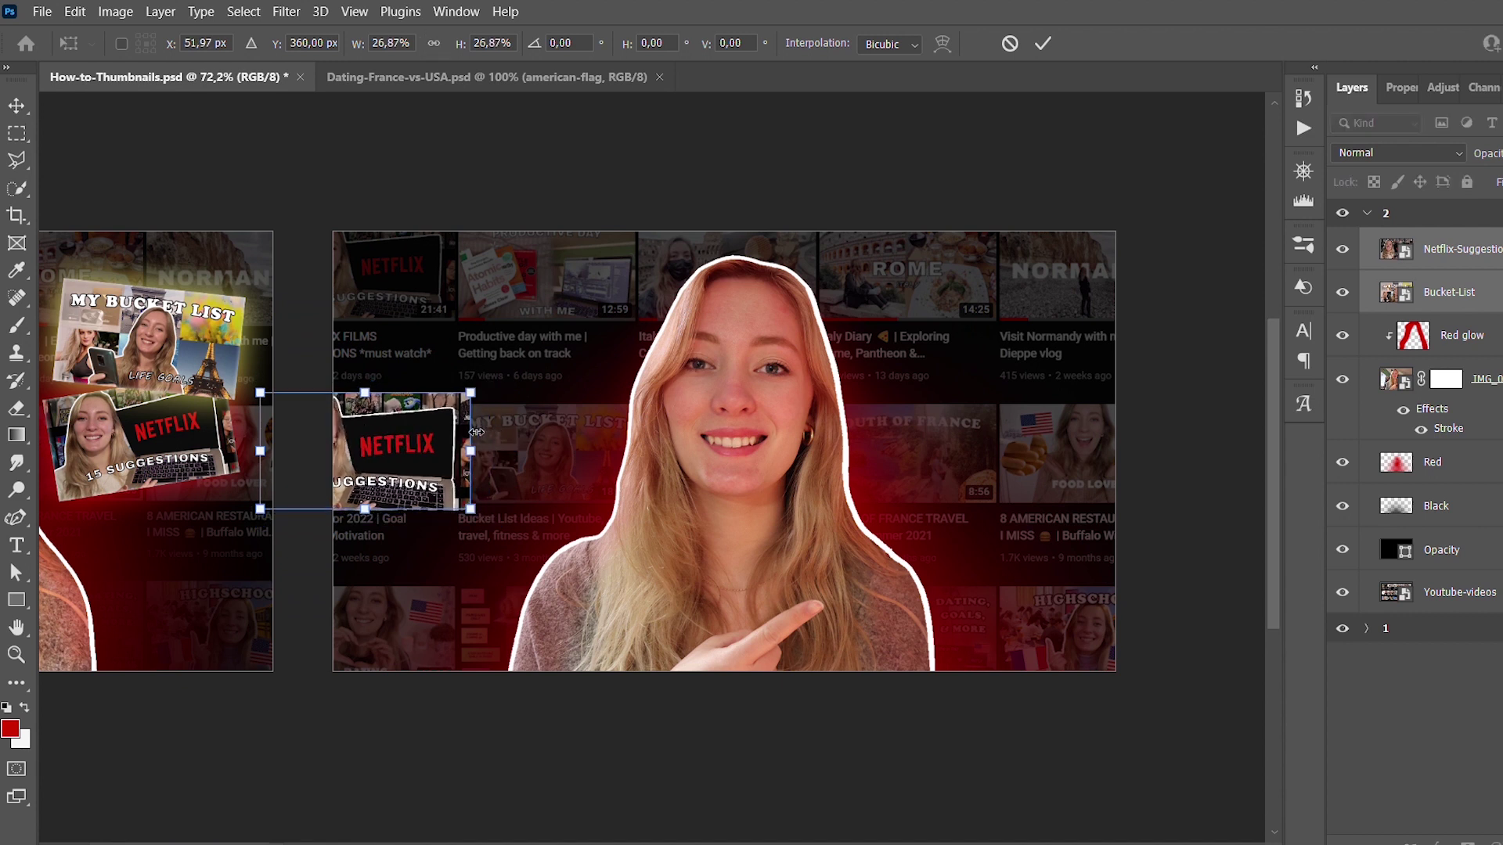
left_click(6, 106)
key("ctrl+t")
left_click_drag(394, 429, 936, 459)
left_click(16, 106)
Move the Bucket-List image above the Netflix image, to the woman's upper right, and rotate it about 4.4° clockwise
left_click(367, 144)
left_click_drag(714, 415, 966, 350)
left_click_drag(1096, 285, 1101, 295)
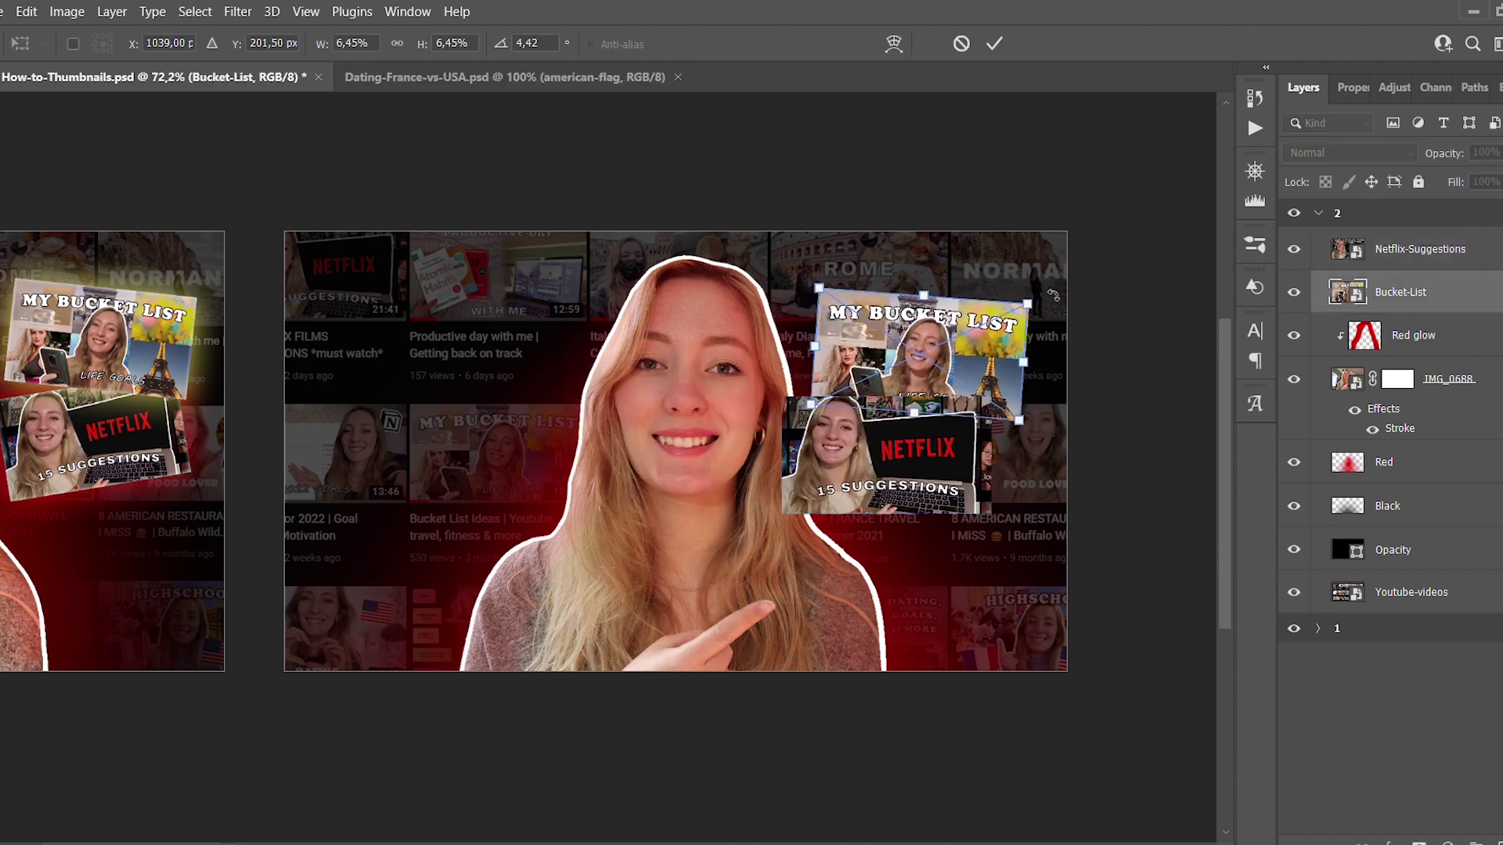
key("Return")
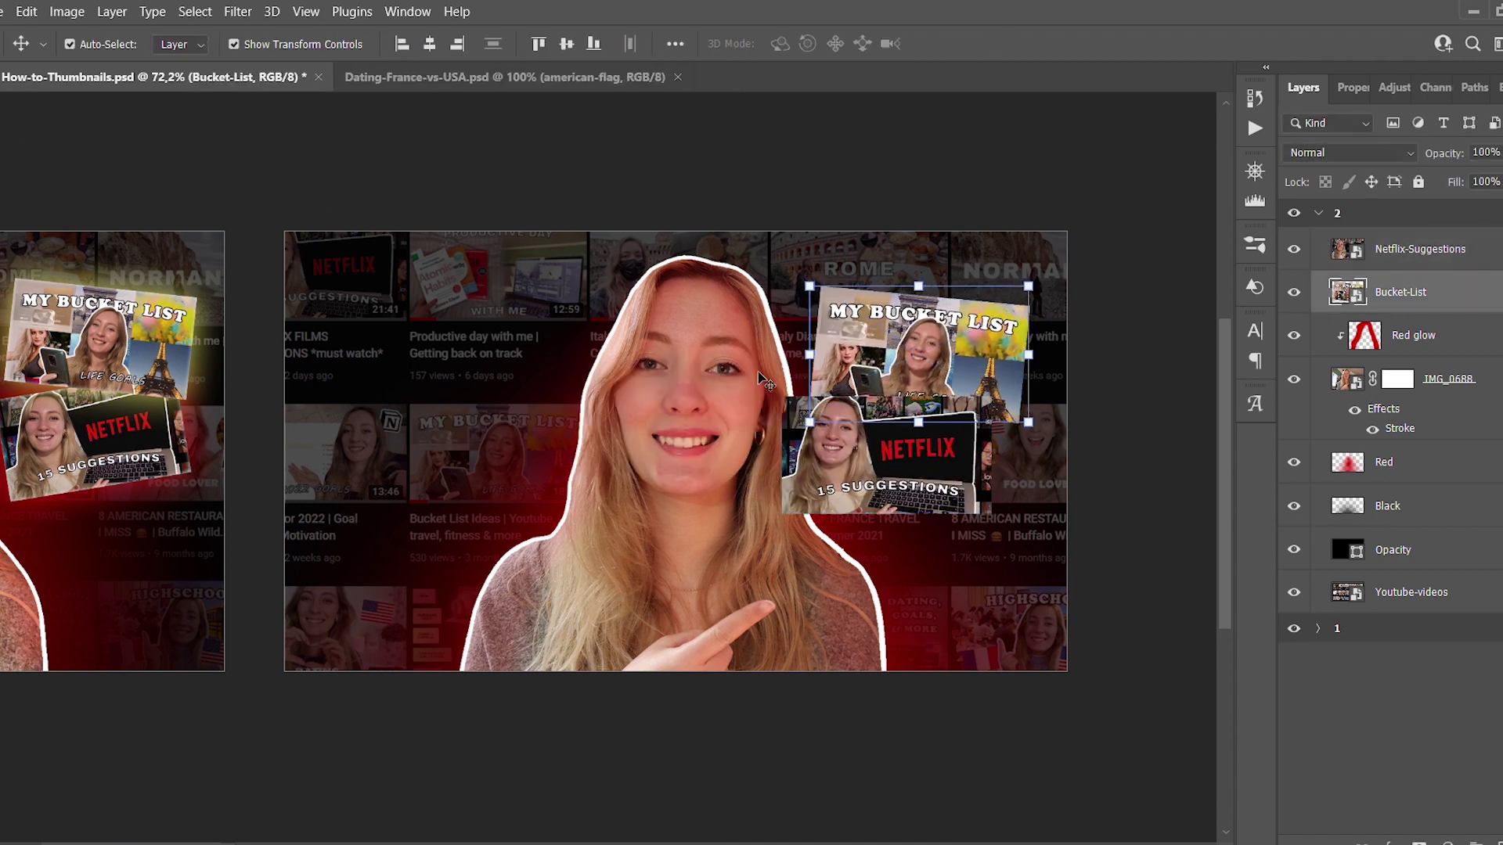
Tilt the Netflix-Suggestions image slightly counter-clockwise and shift both small thumbnails closer to the artboard's right edge
left_click(932, 475)
left_click_drag(999, 529, 1009, 514)
left_click_drag(889, 474, 937, 462)
key("Return")
left_click_drag(928, 330, 949, 313)
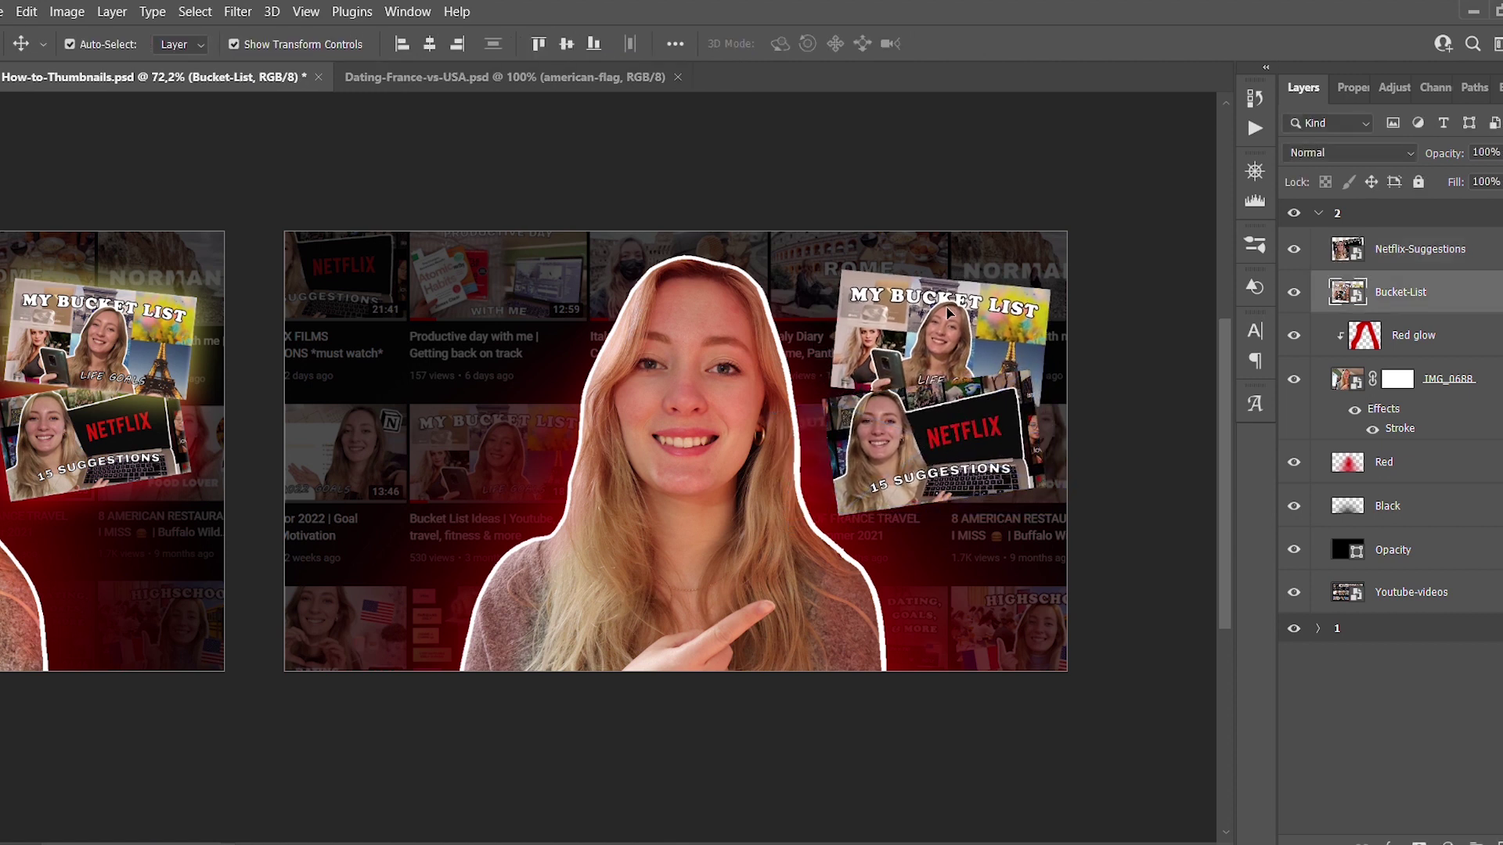
Move the Netflix-Suggestions layer below Bucket-List so the bucket list image overlaps it
left_click(1394, 251)
left_click_drag(1443, 261, 1436, 305)
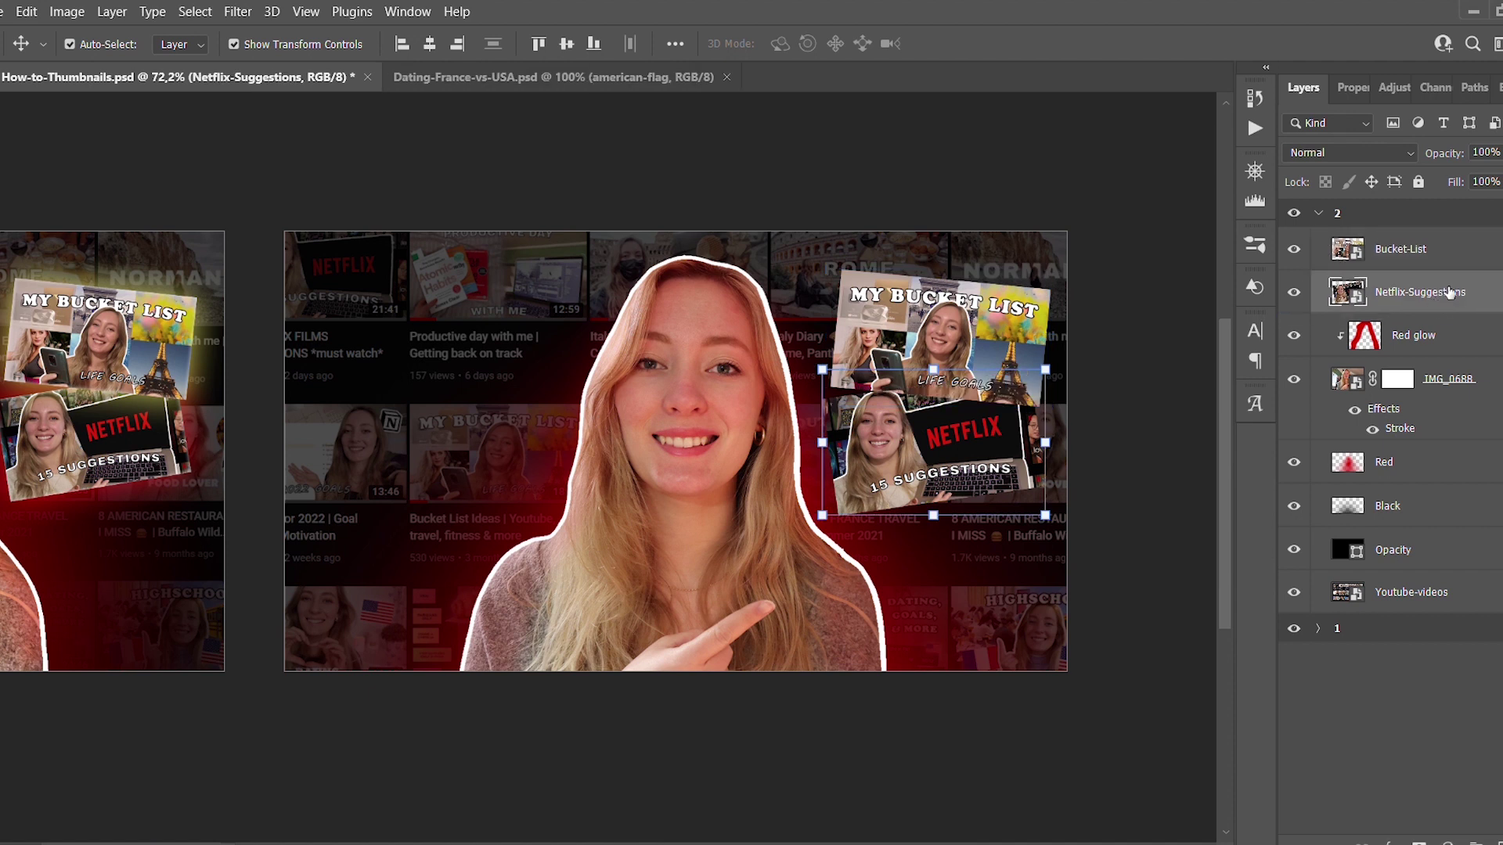
left_click(1107, 222)
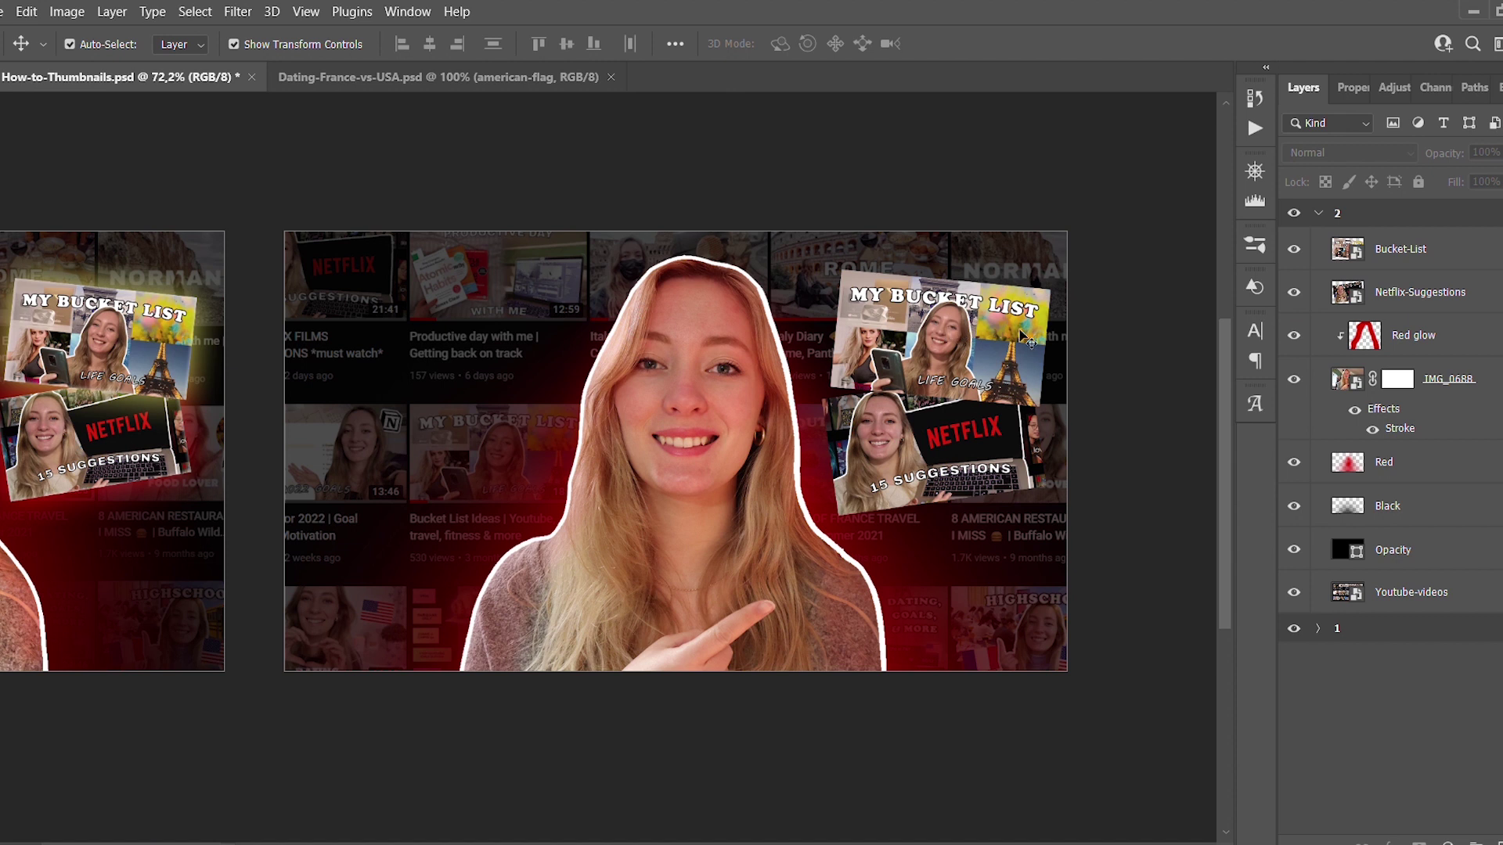
scroll(907, 347, "up", 1)
scroll(992, 349, "down", 1)
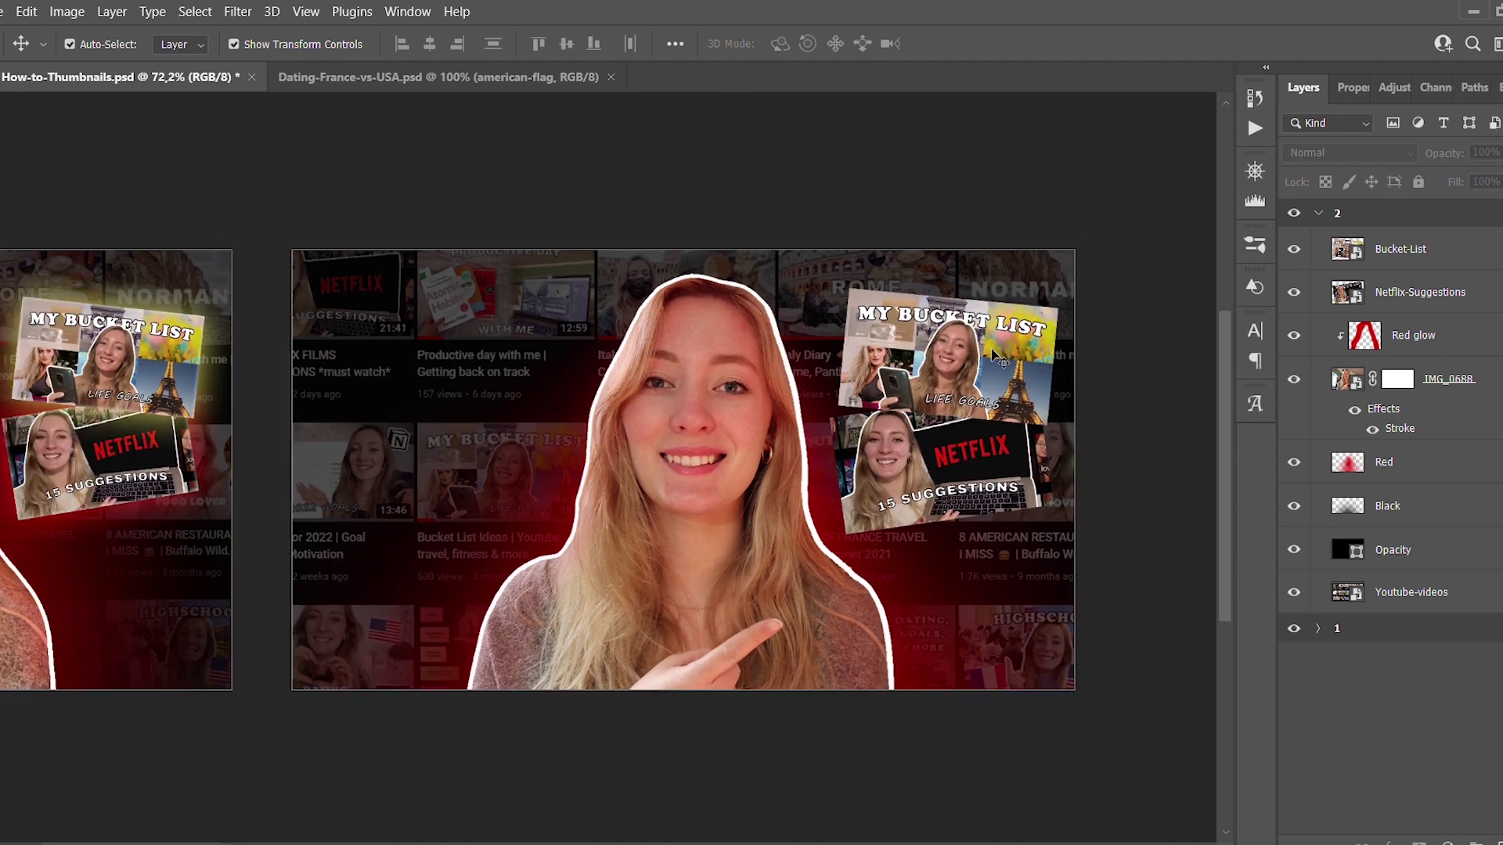
Give Bucket-List and Netflix-Suggestions a yellow Outer Glow (Screen, 48% opacity, 62 px size, 57% range) and save the document
left_click(1426, 251)
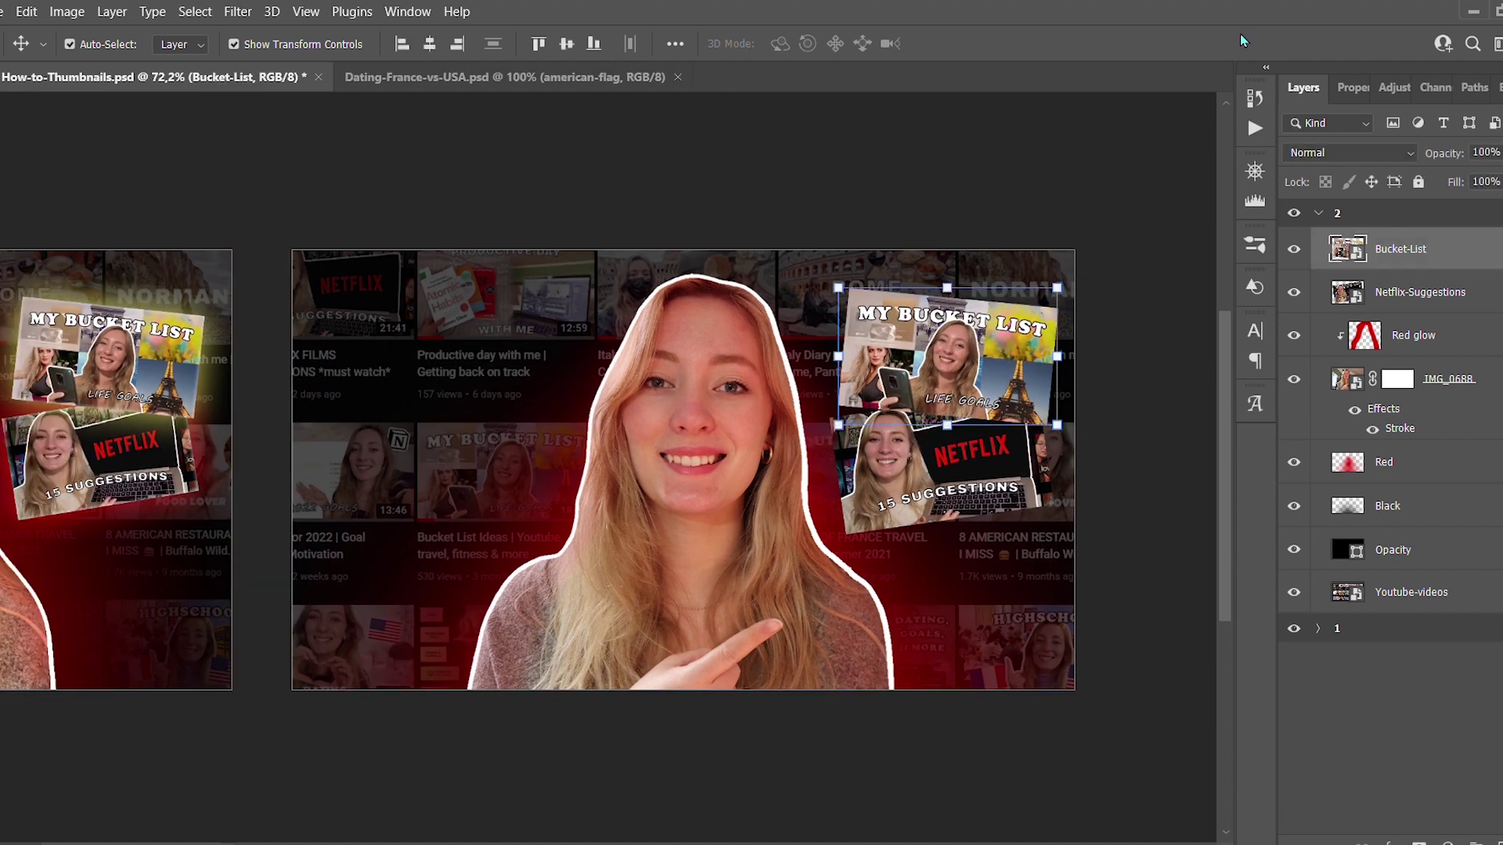
key("space")
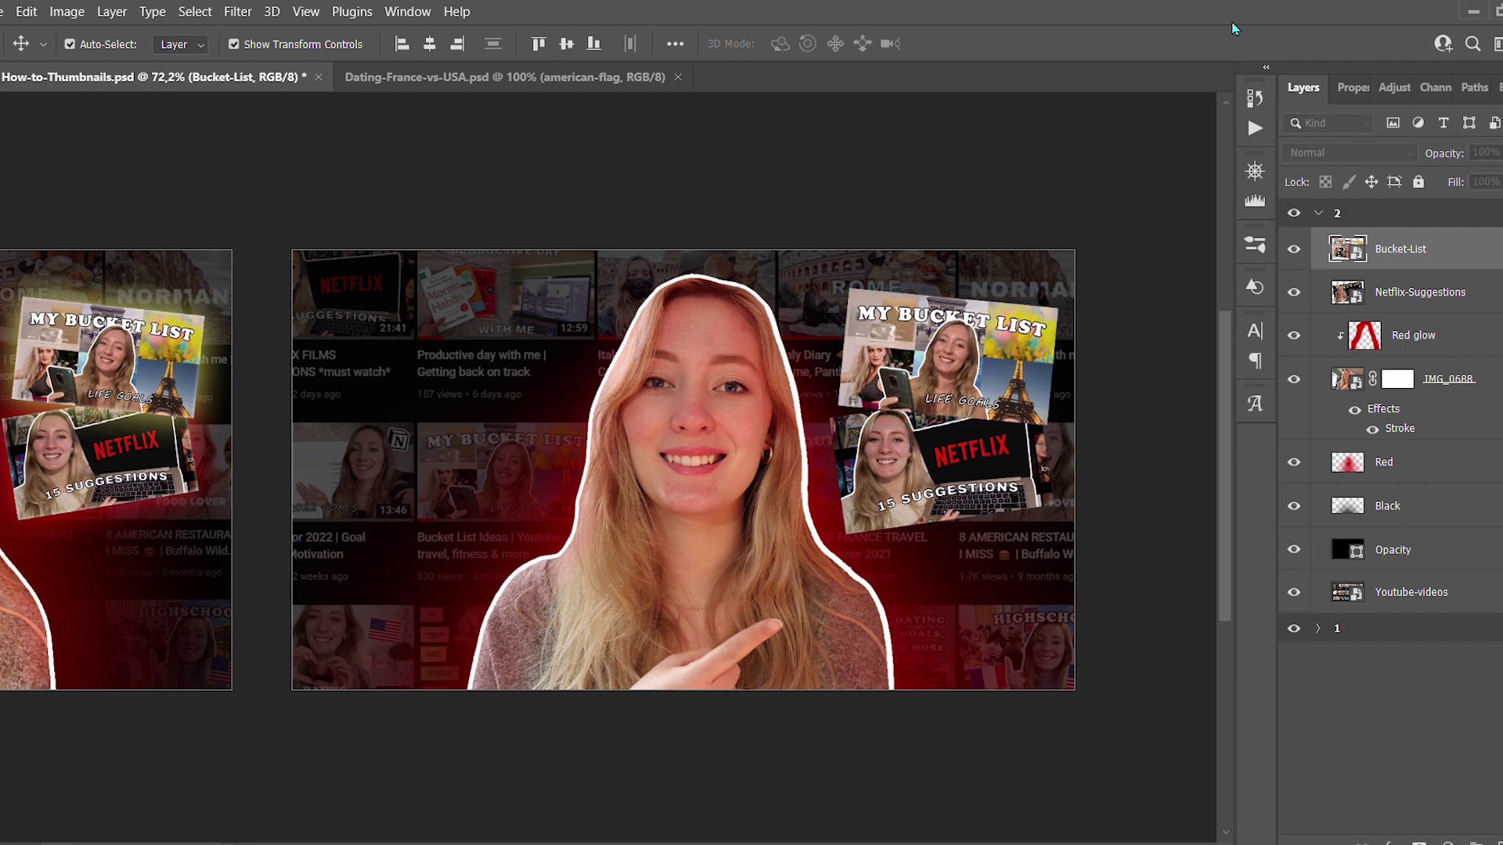
double_click(1463, 249)
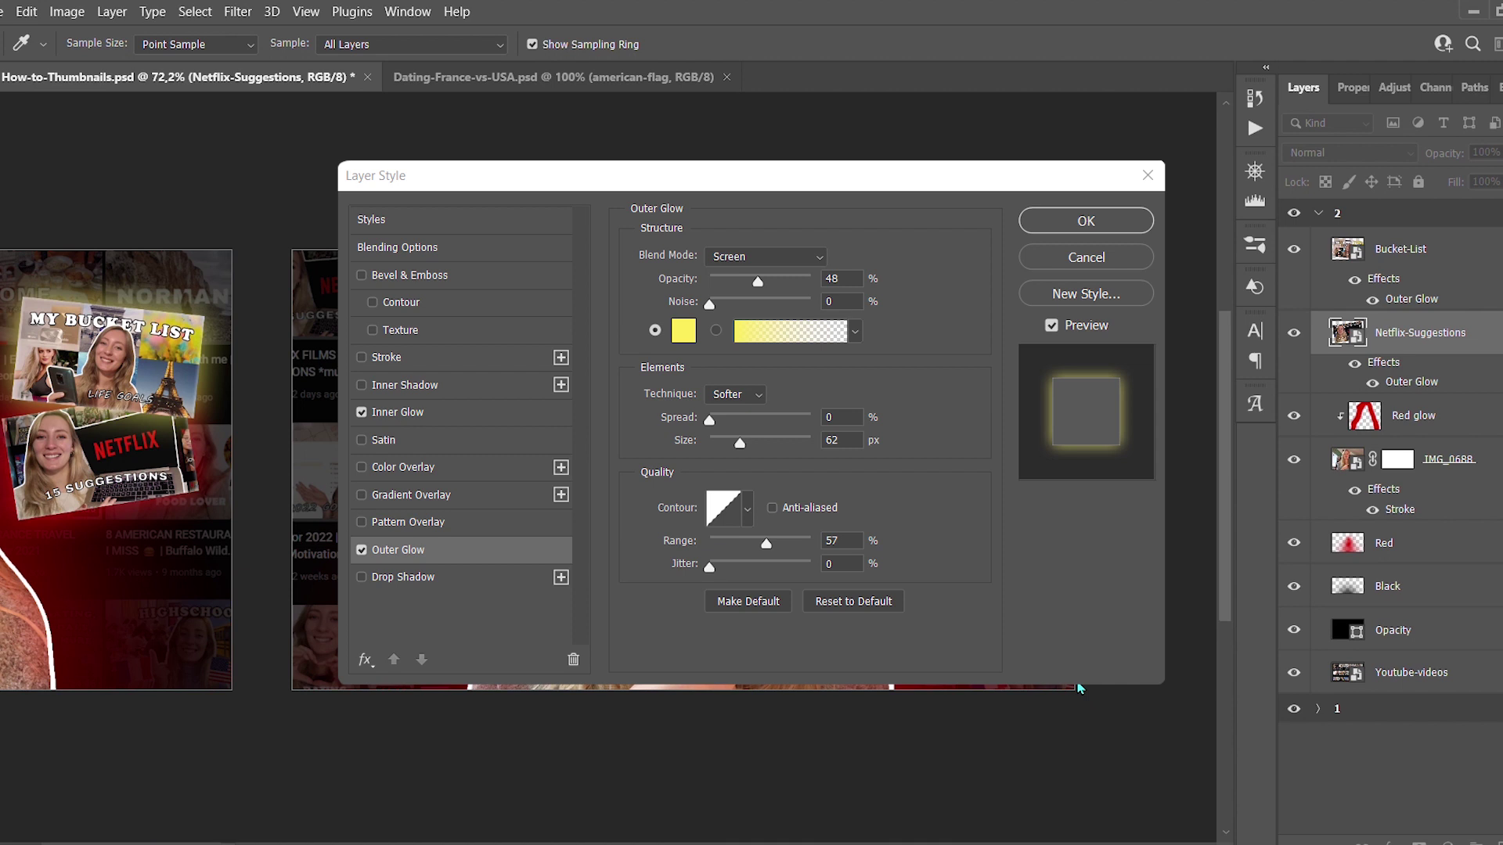
key("space")
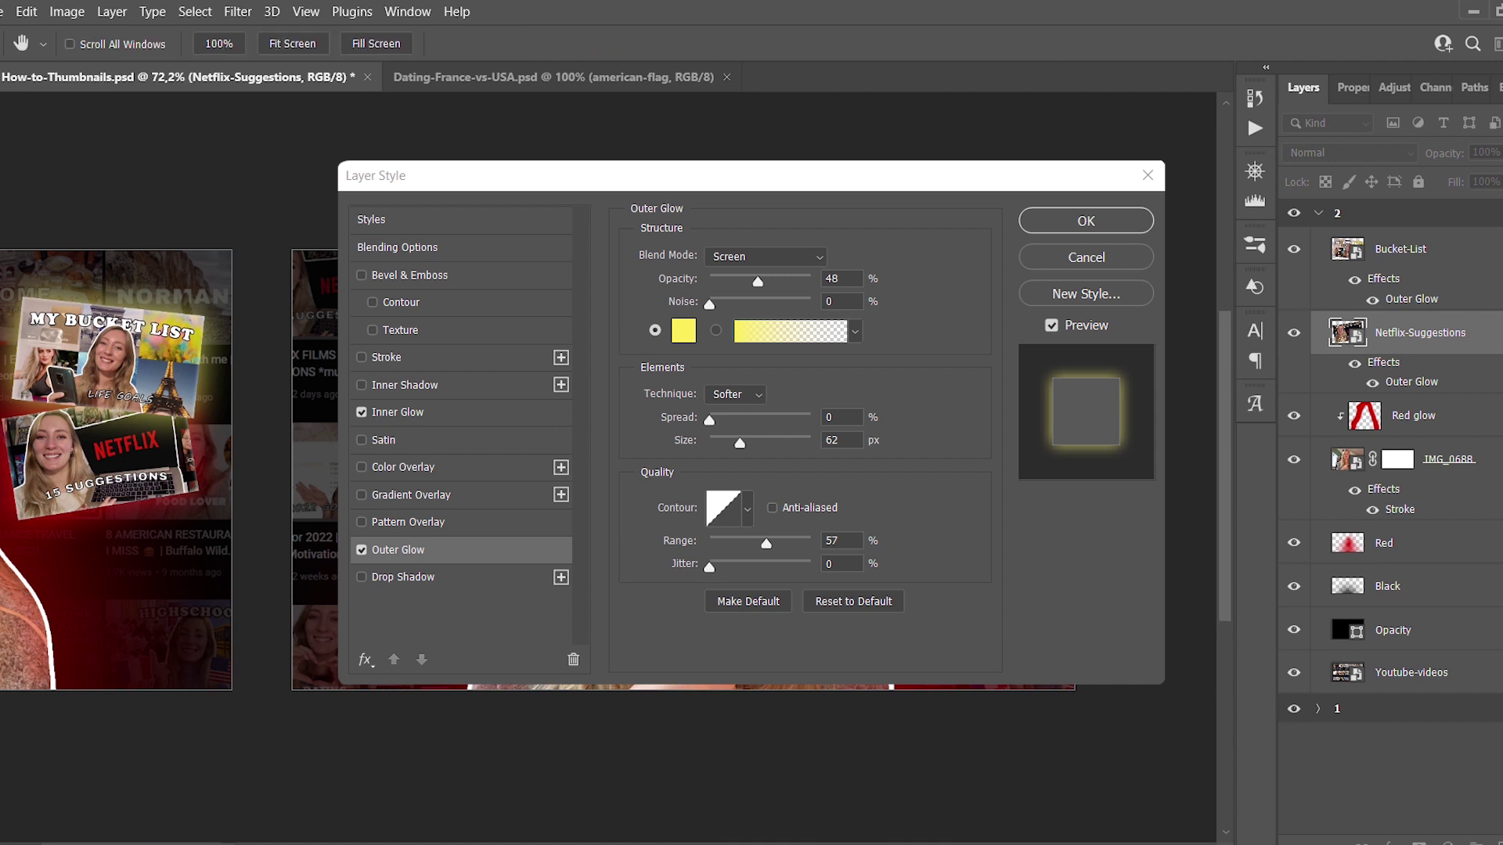
key("Escape")
left_click(898, 172)
scroll(899, 171, "up", 1)
scroll(899, 172, "down", 2)
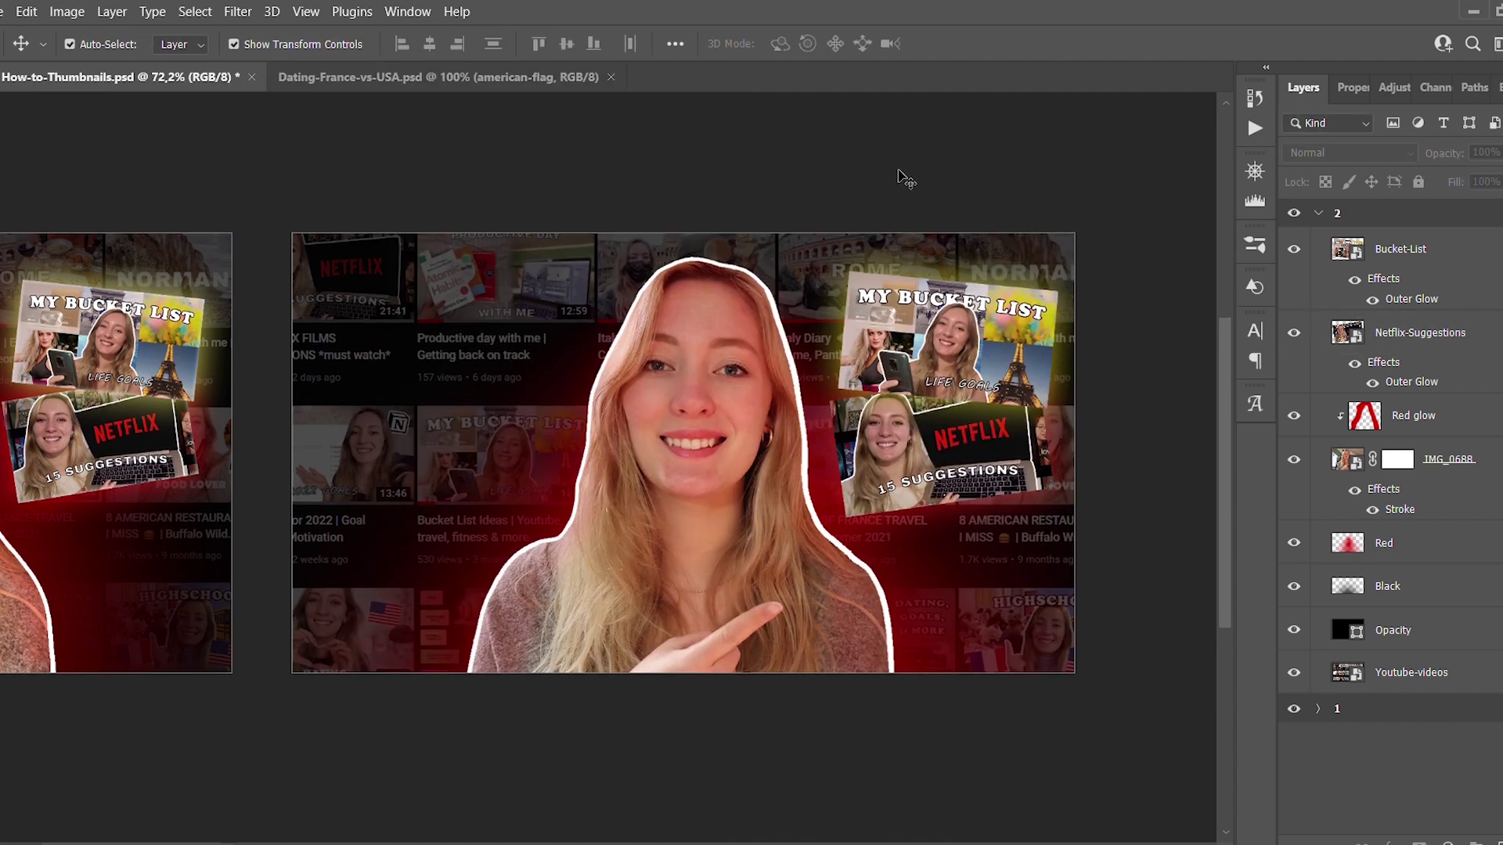
key("ctrl+s")
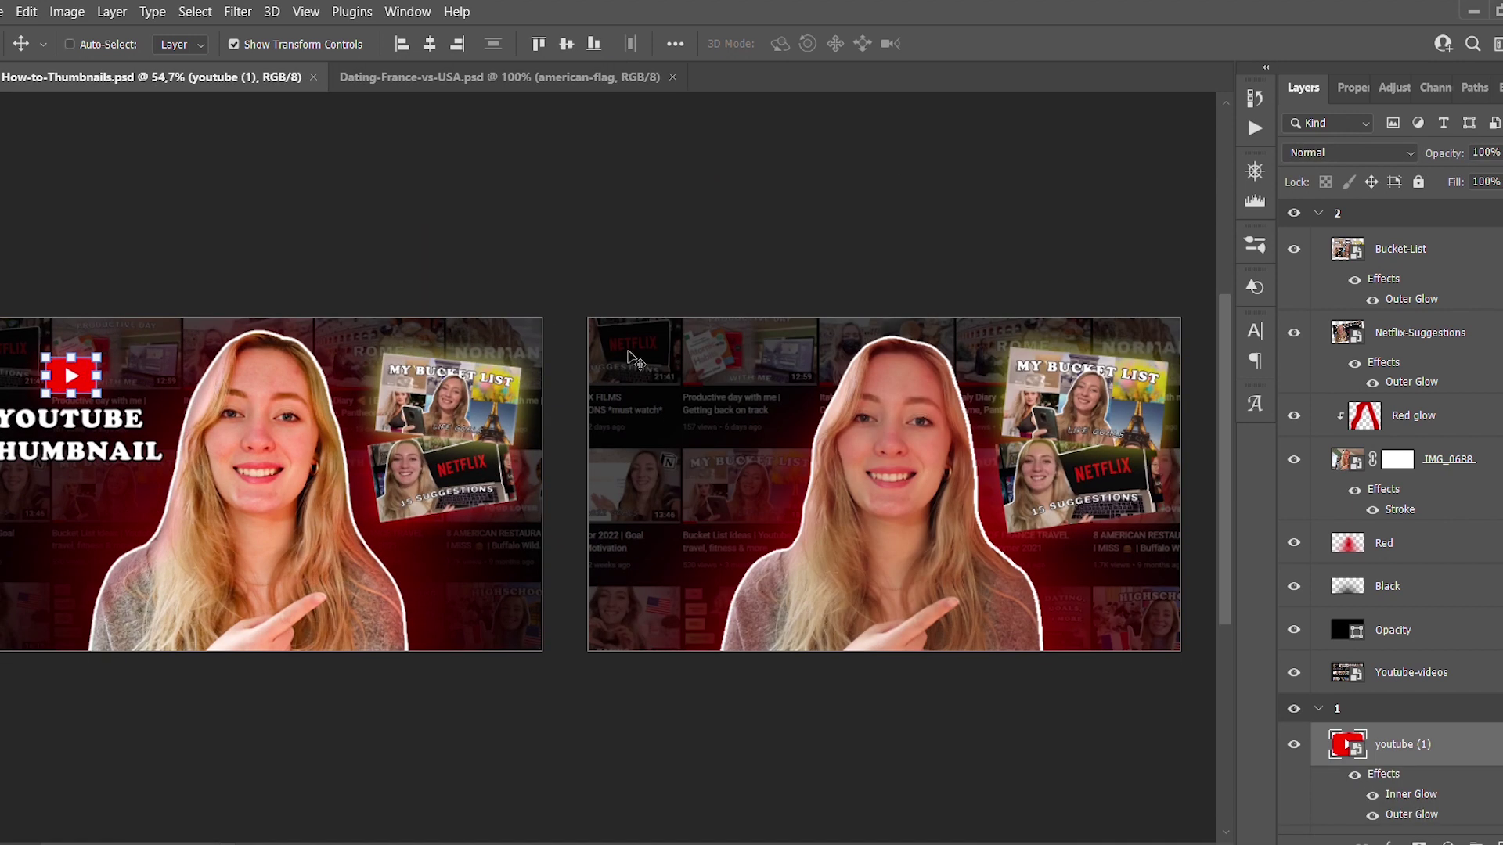
Copy the YouTube logo from the finished example into artboard 2 and place it at the upper left of the woman
key("ctrl+c")
left_click(918, 359)
left_click(1388, 209)
key("ctrl+v")
left_click_drag(879, 471, 679, 387)
scroll(696, 396, "up", 1)
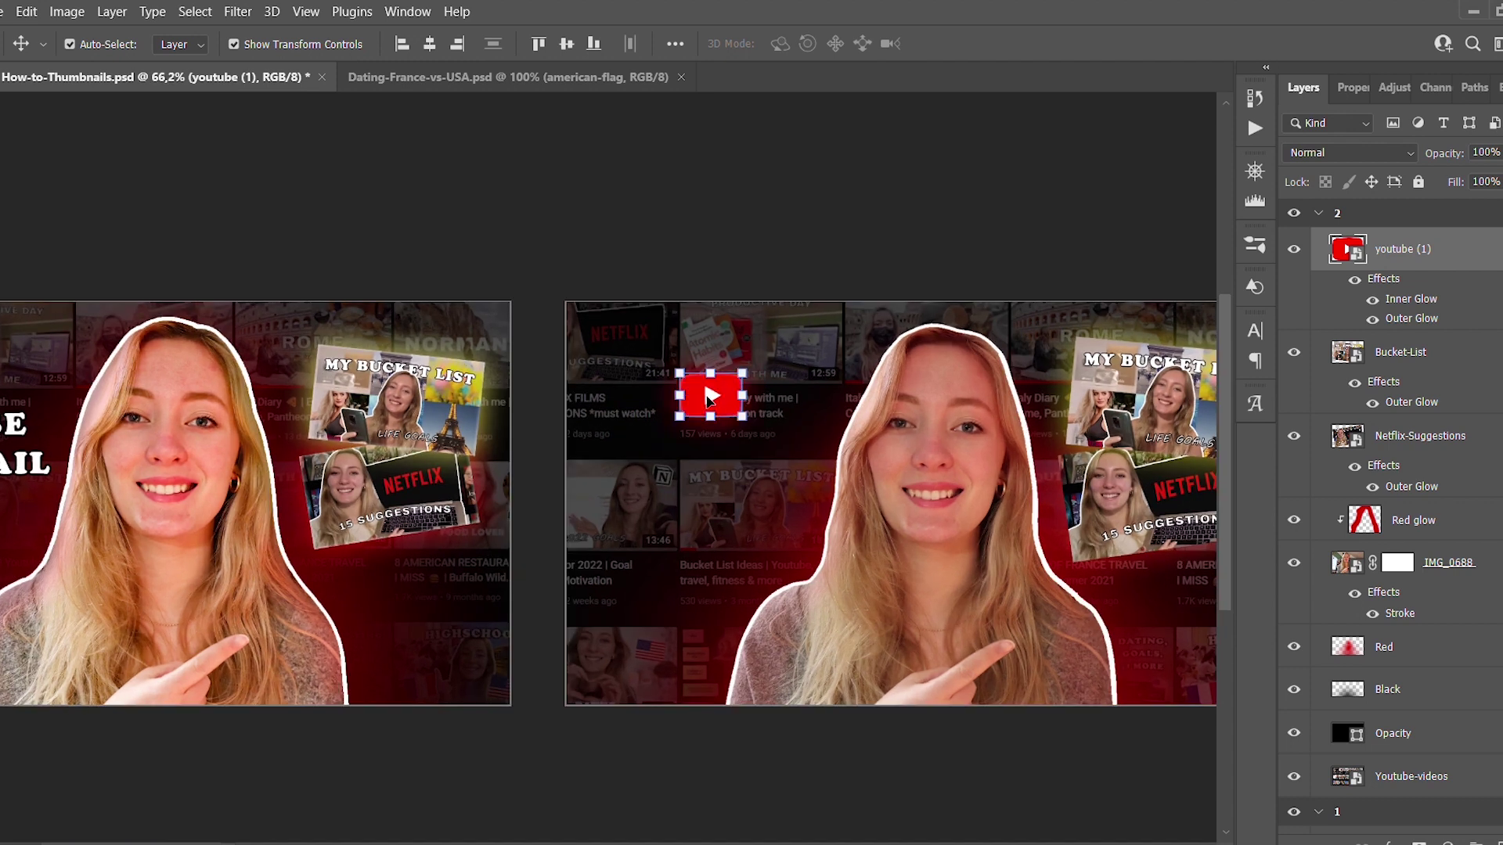
scroll(709, 398, "down", 1)
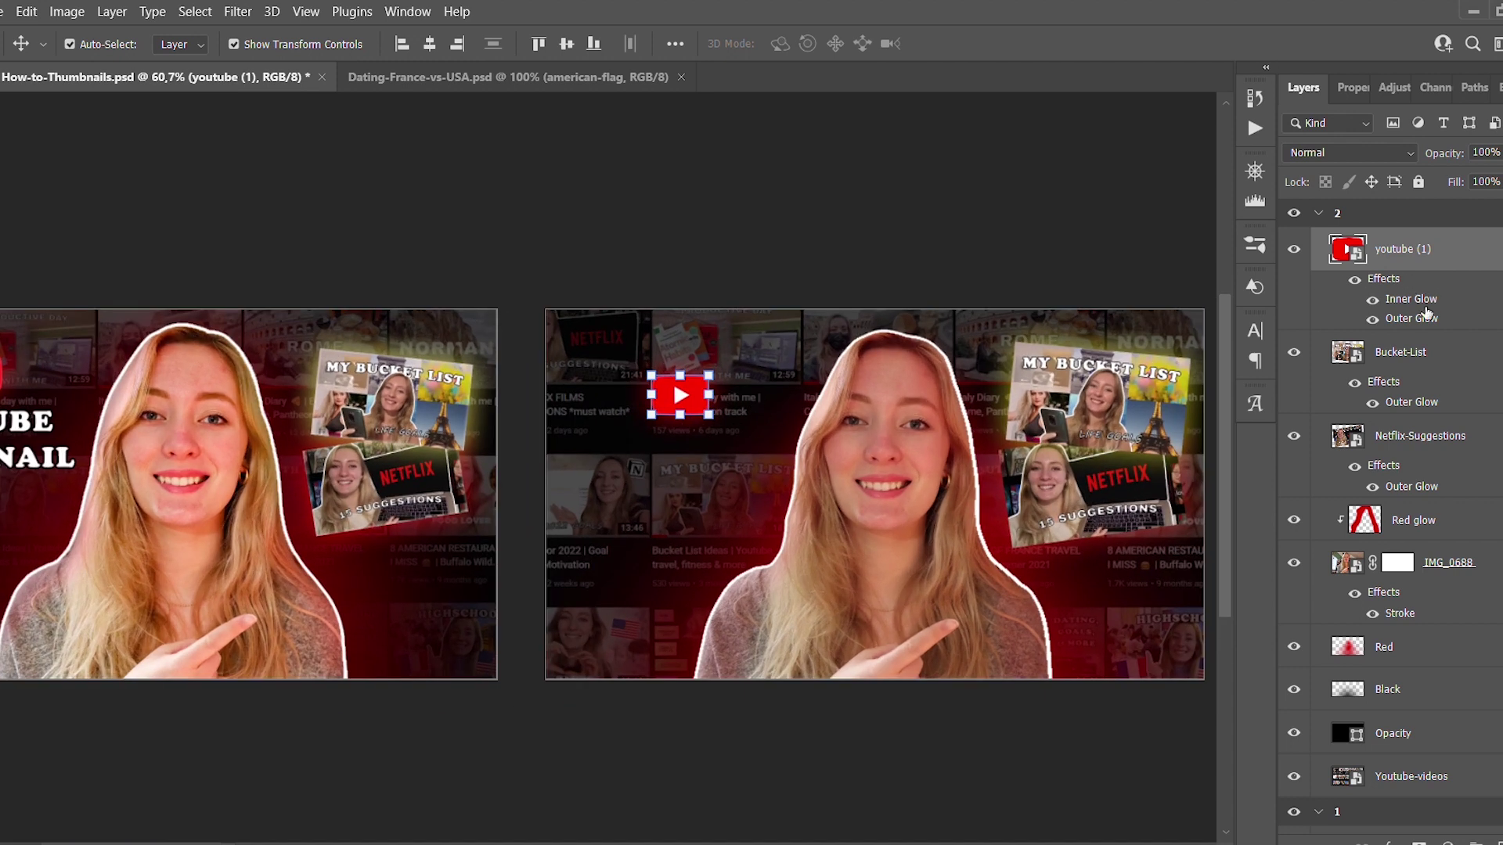
Switch the YouTube logo's Inner Glow and Outer Glow off and on to examine each effect up close
left_click(1372, 299)
scroll(666, 394, "up", 15)
left_click(1372, 302)
left_click(1372, 299)
left_click(1372, 299)
left_click(1372, 299)
left_click(1372, 299)
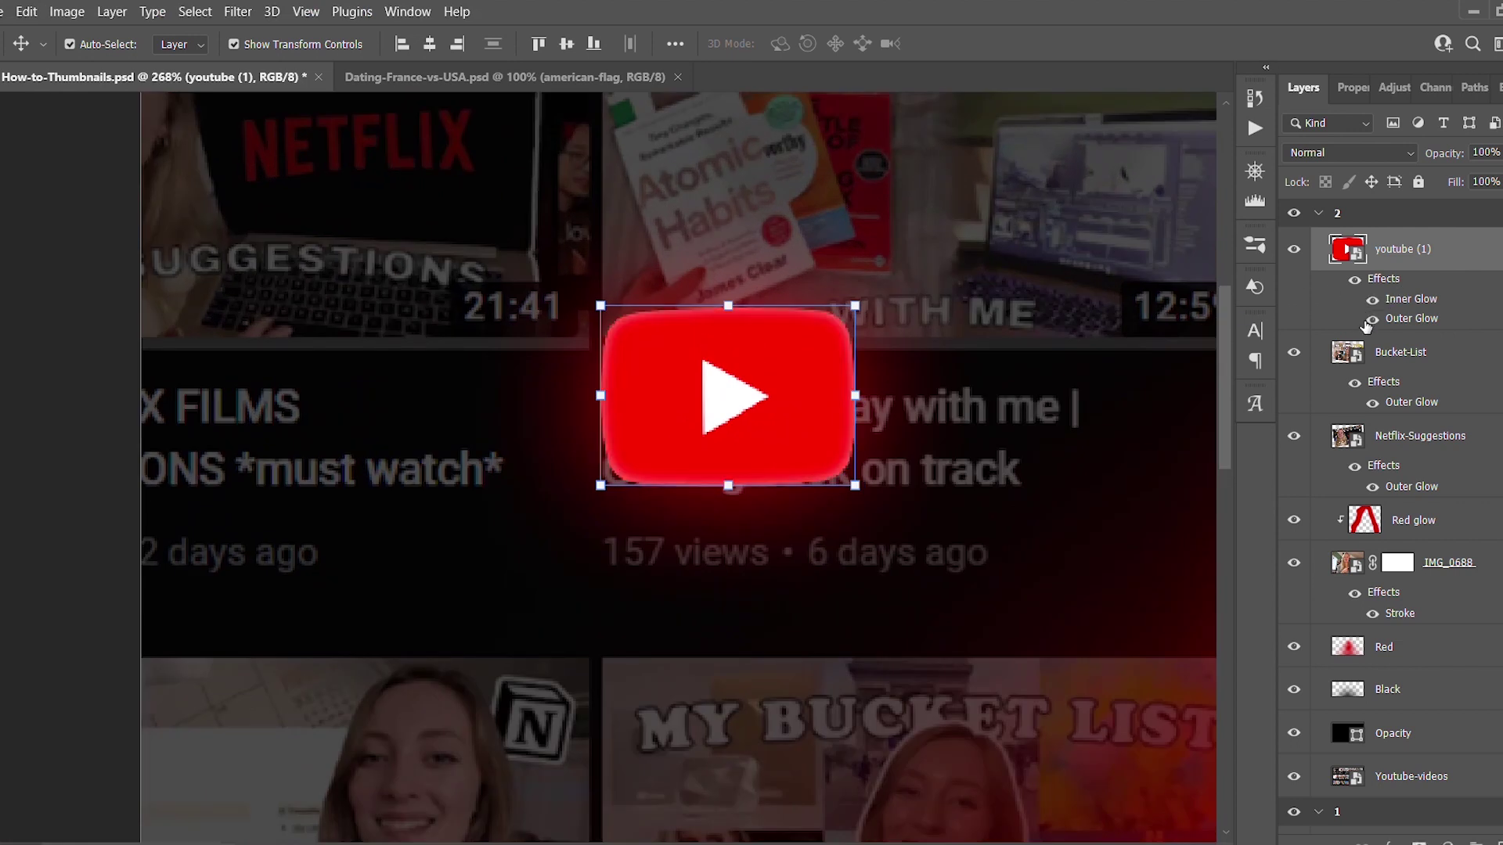
left_click(1018, 357)
left_click(847, 376)
left_click(1371, 322)
left_click(1371, 322)
left_click(923, 372)
scroll(751, 392, "down", 12)
left_click(566, 257)
scroll(570, 256, "down", 6)
scroll(1018, 450, "up", 4)
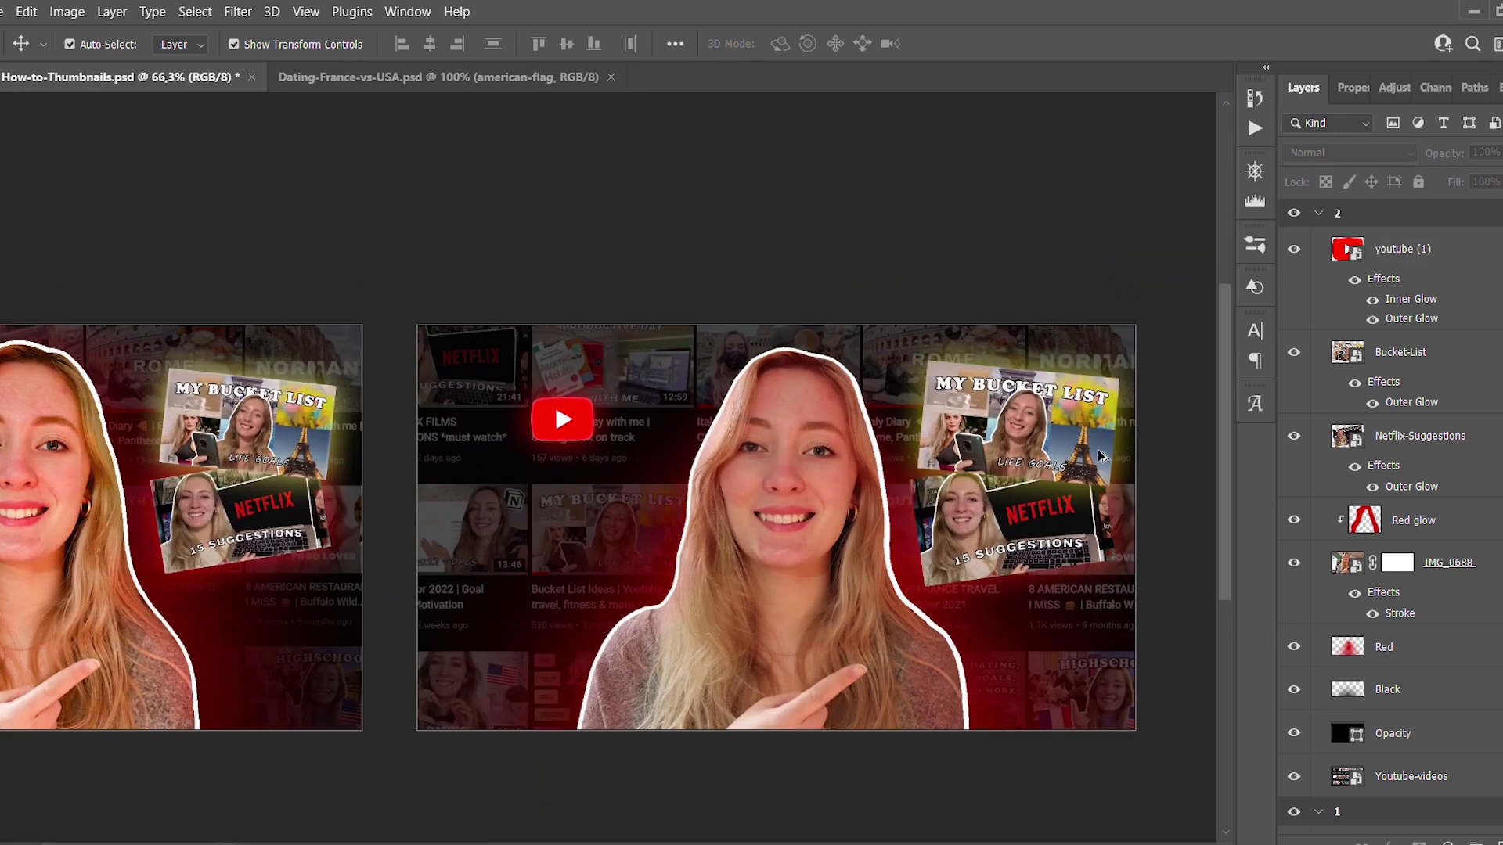
Add a centred Cooper Black text box below the YouTube logo on artboard 2 reading "YOUTUBE THUMBNAIL"
scroll(1049, 466, "up", 2)
scroll(1049, 465, "down", 2)
left_click(17, 546)
left_click_drag(431, 399, 769, 475)
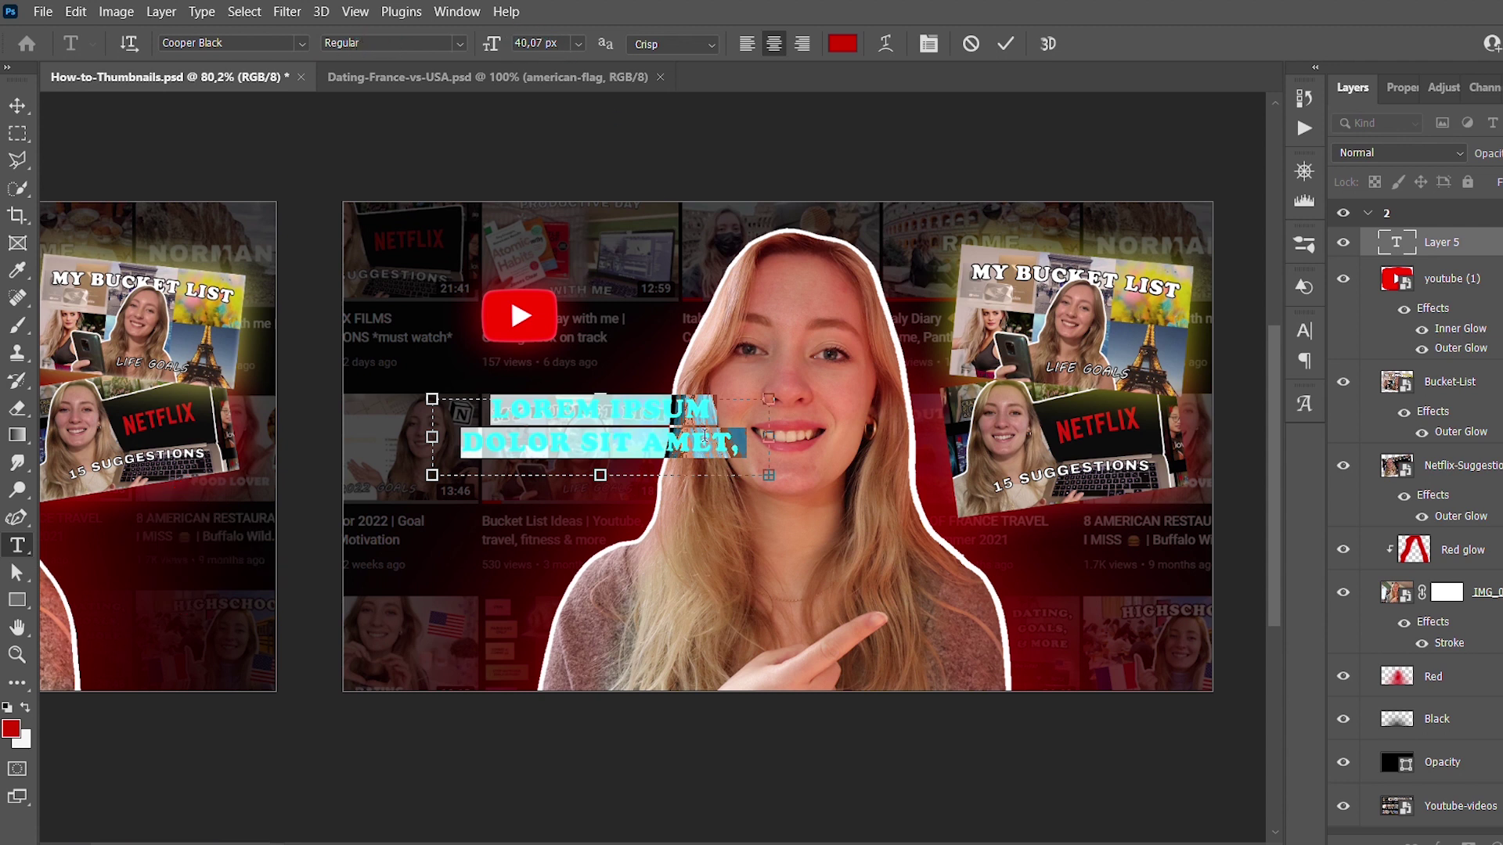
key("BackSpace")
type("YOUTUBE TH")
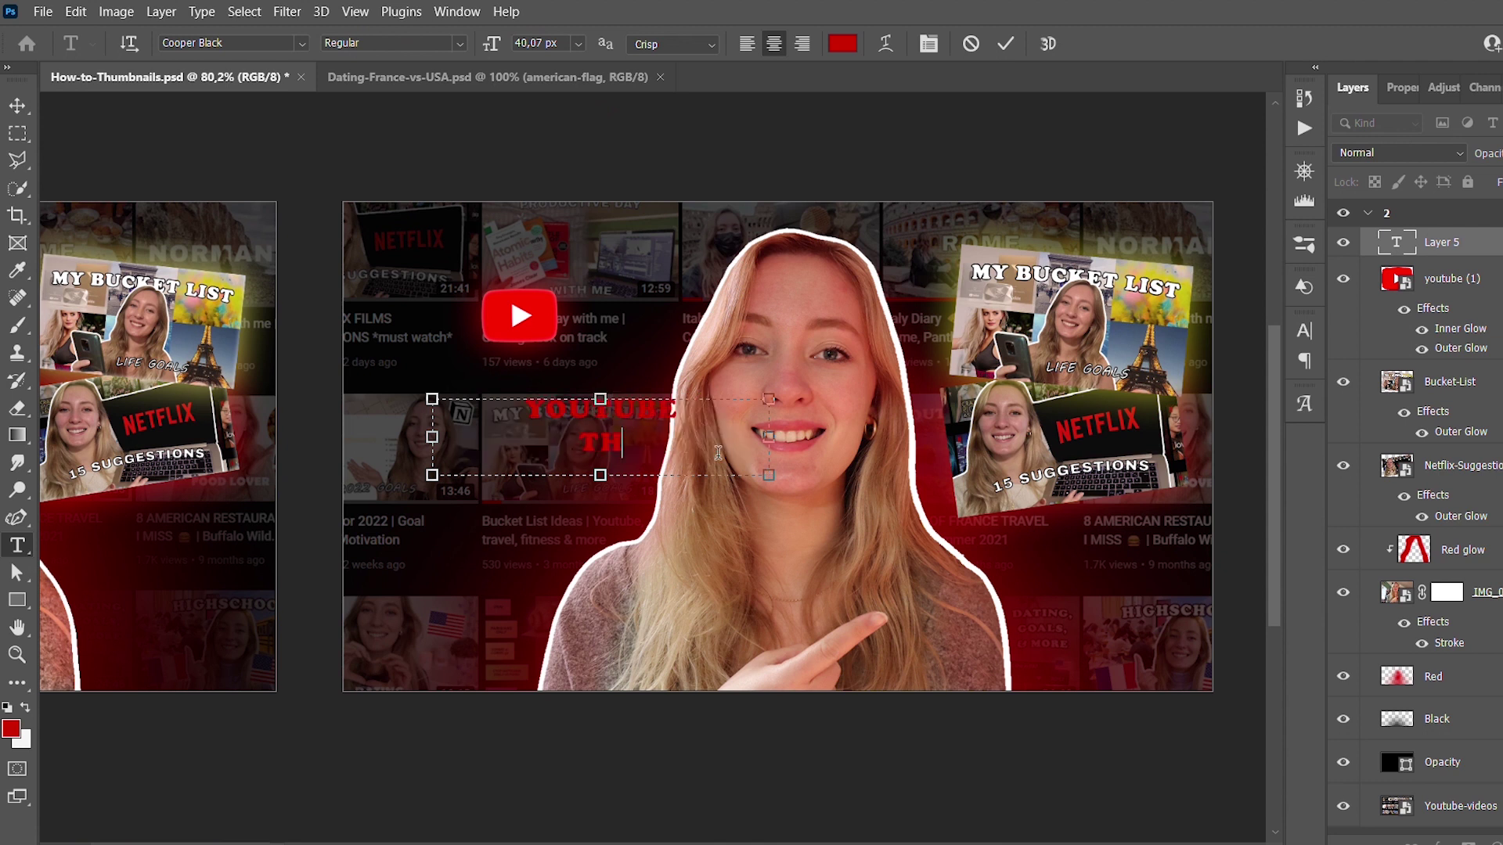
type("UMBNAIL")
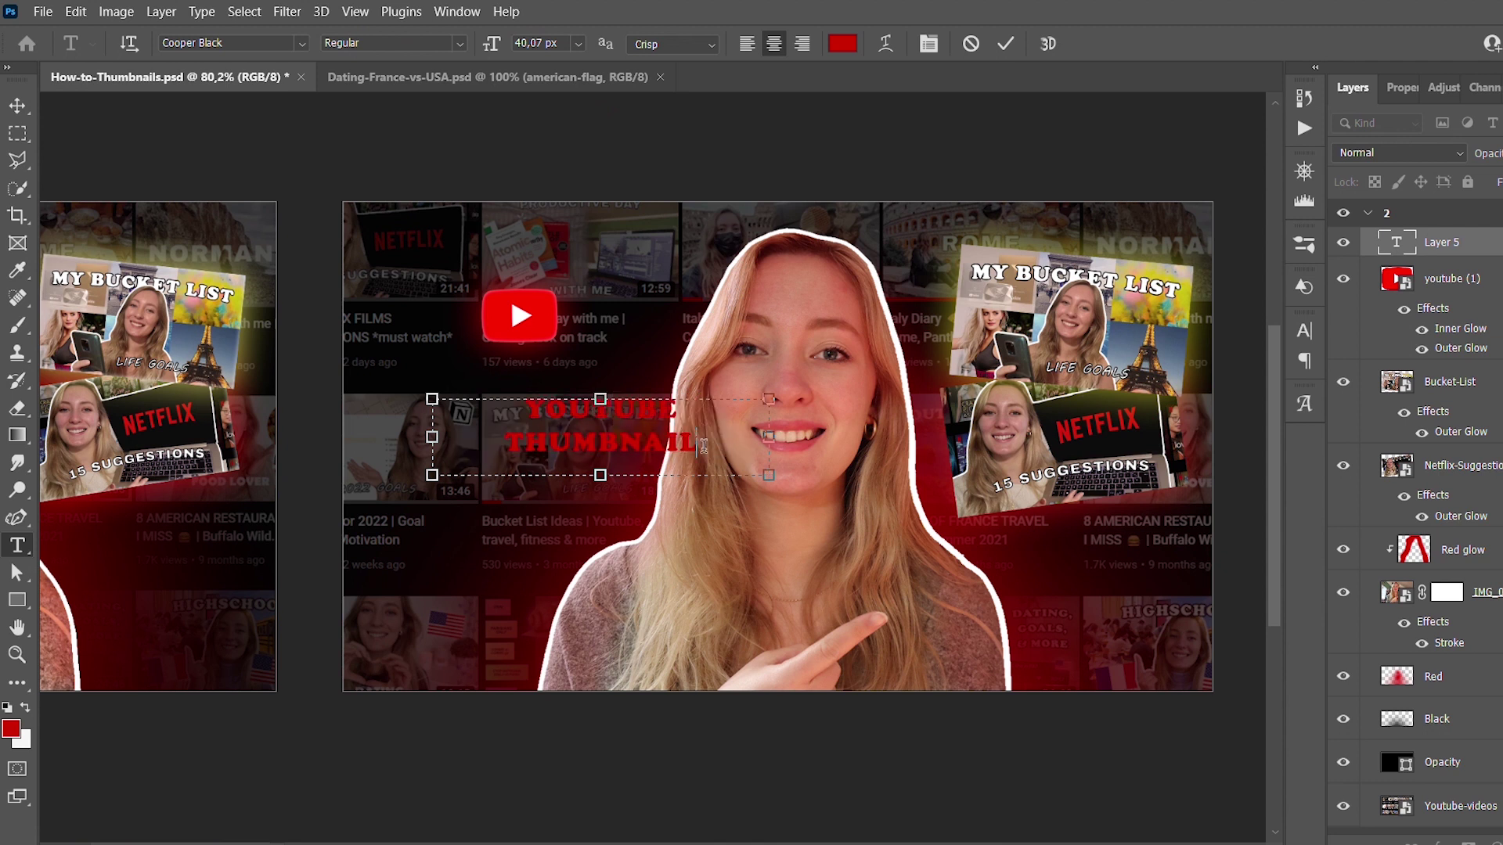
Change the colour of the whole "YOUTUBE THUMBNAIL" text to white
key("ctrl+a")
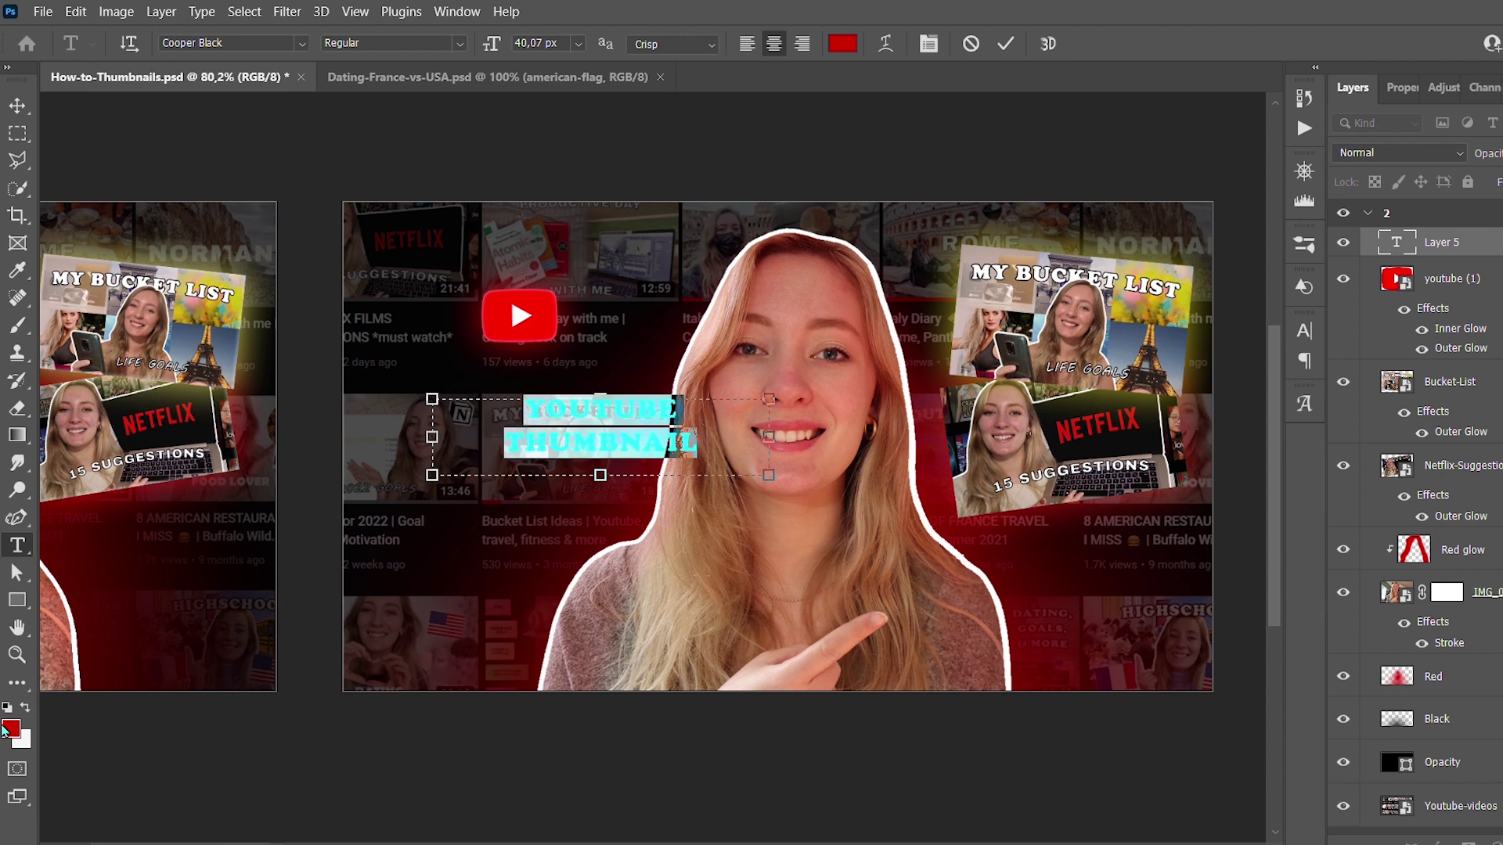
left_click(840, 45)
left_click(679, 454)
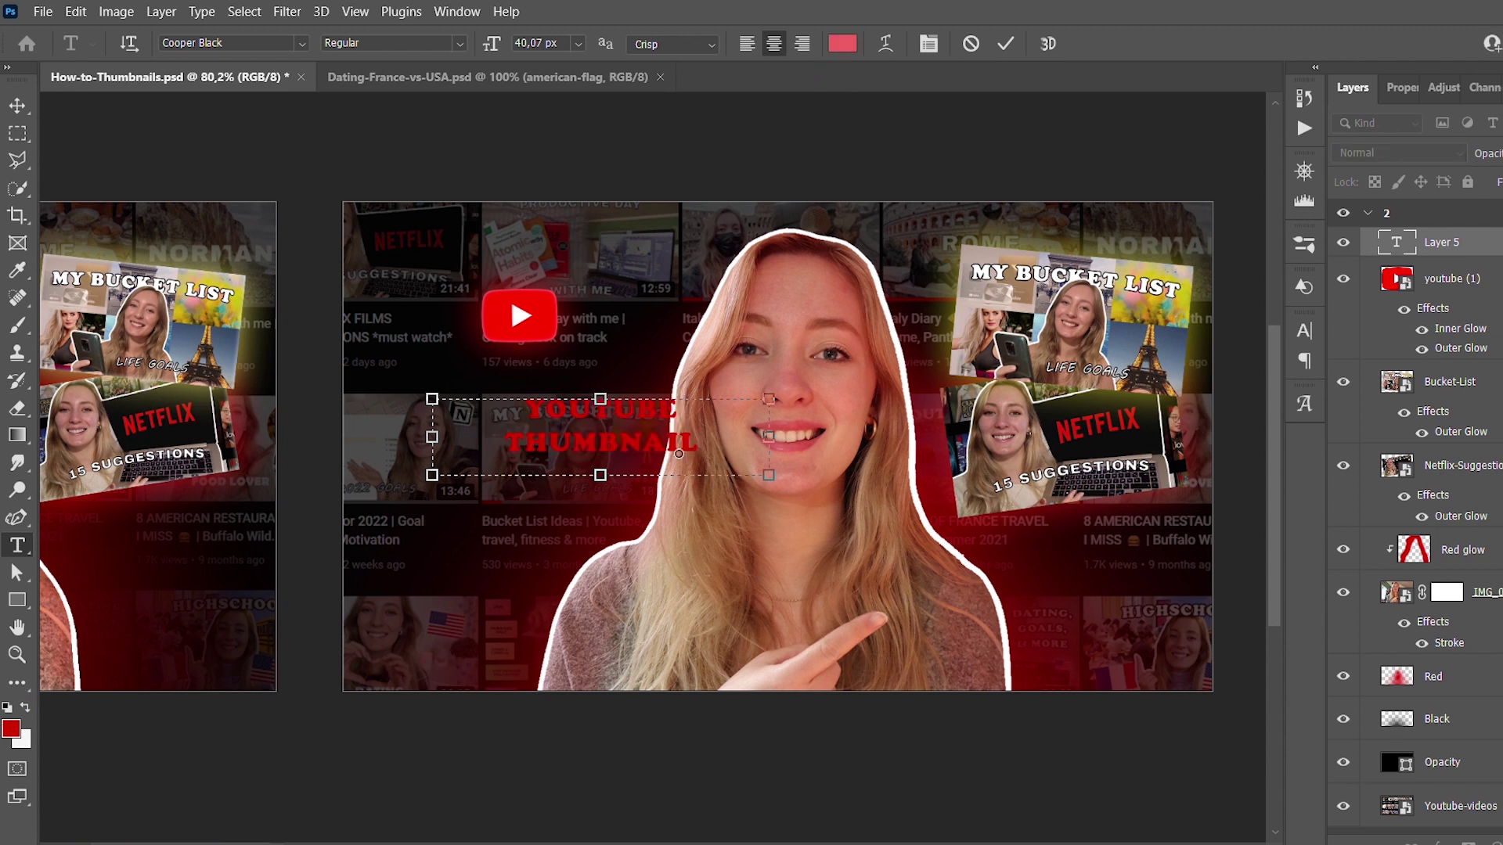
left_click(632, 490)
left_click(1066, 477)
scroll(814, 434, "down", 2)
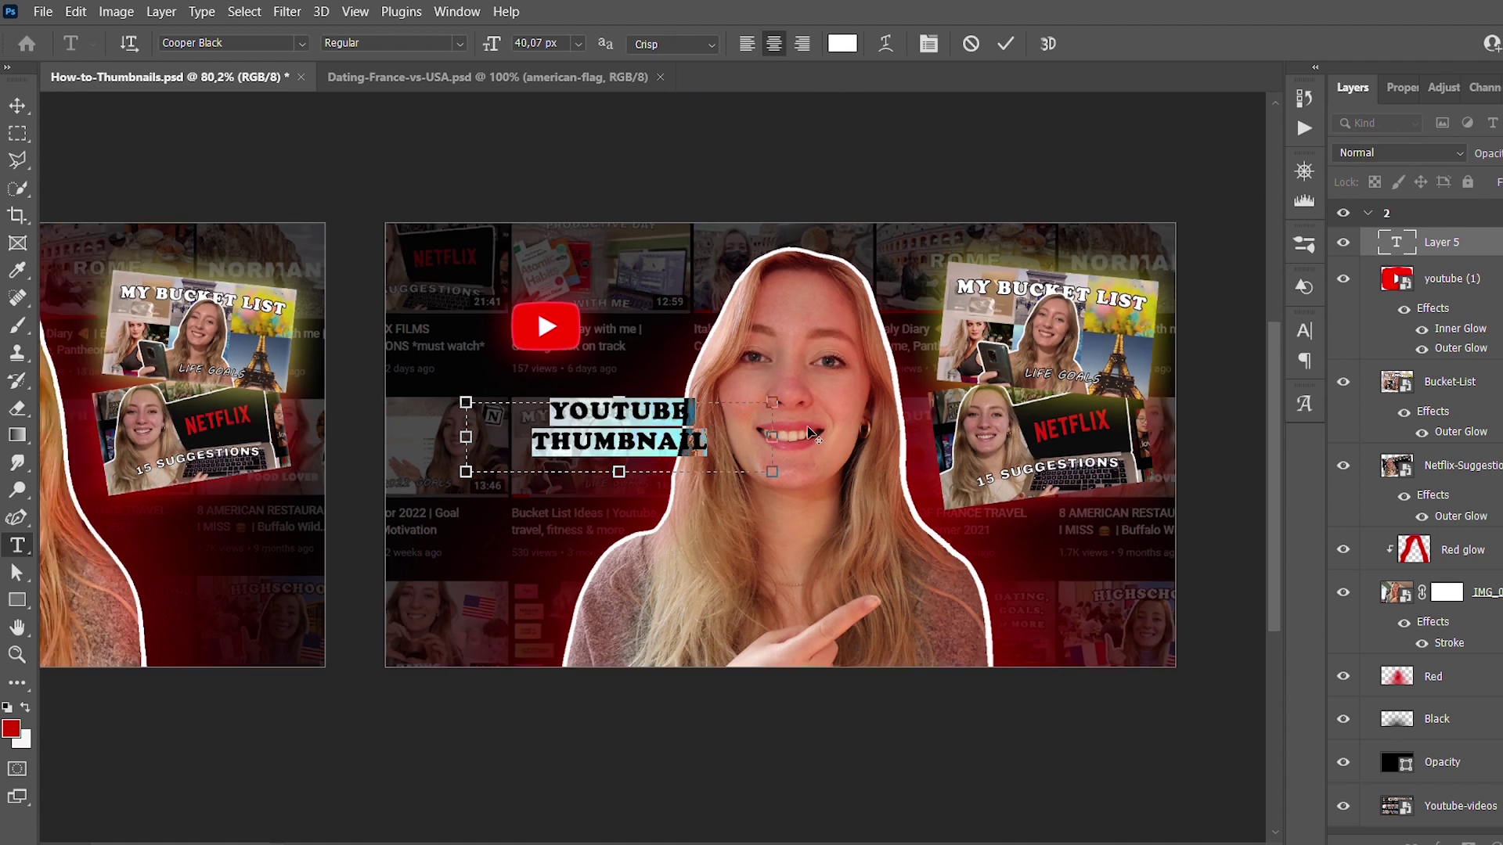
Set the font size of the "YOUTUBE THUMBNAIL" text to 60 px
scroll(587, 428, "up", 2)
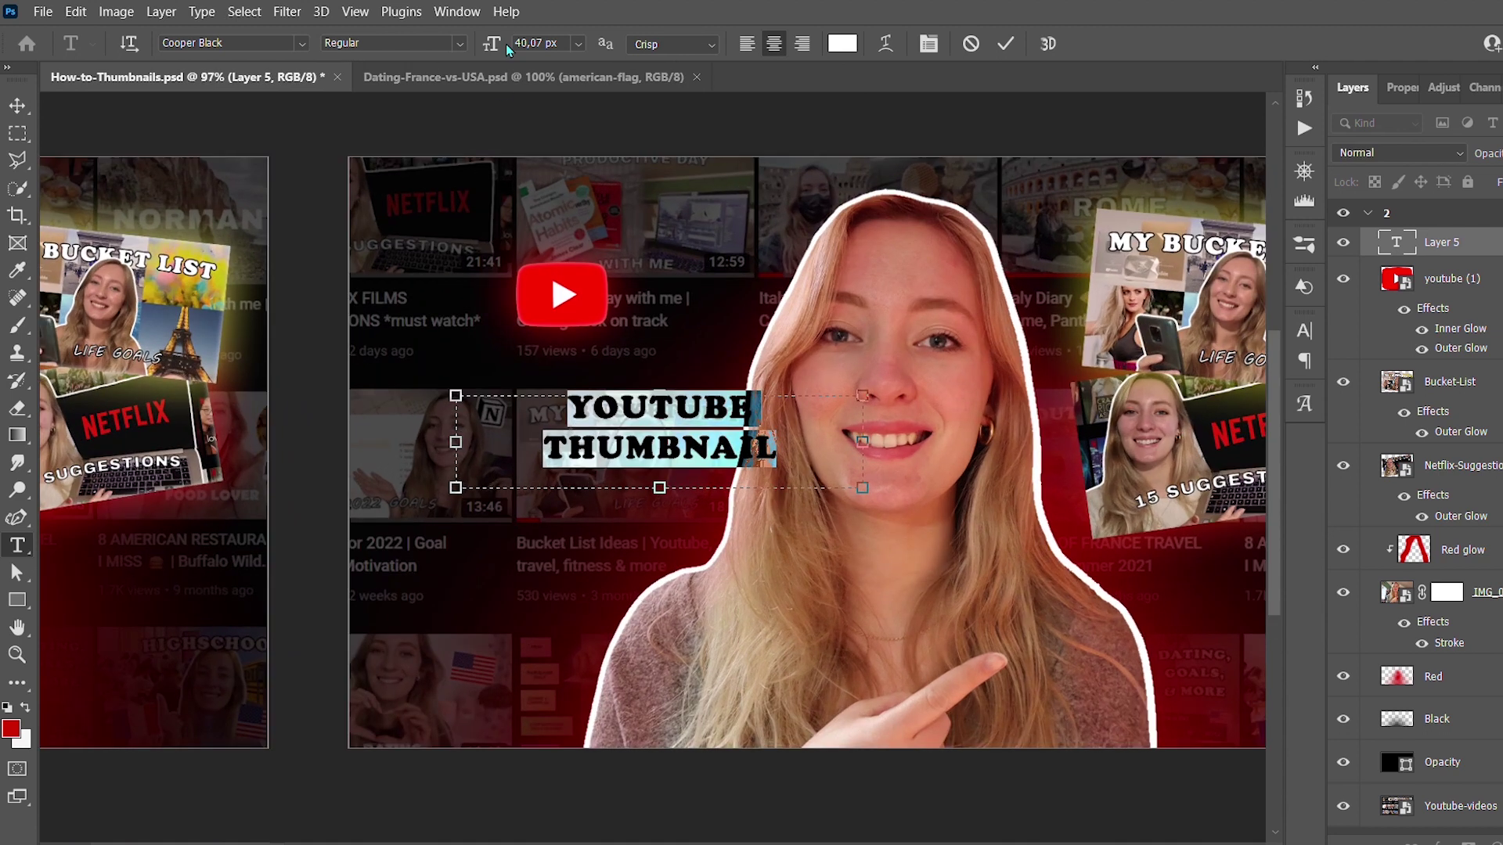
double_click(545, 47)
type("60")
key("Return")
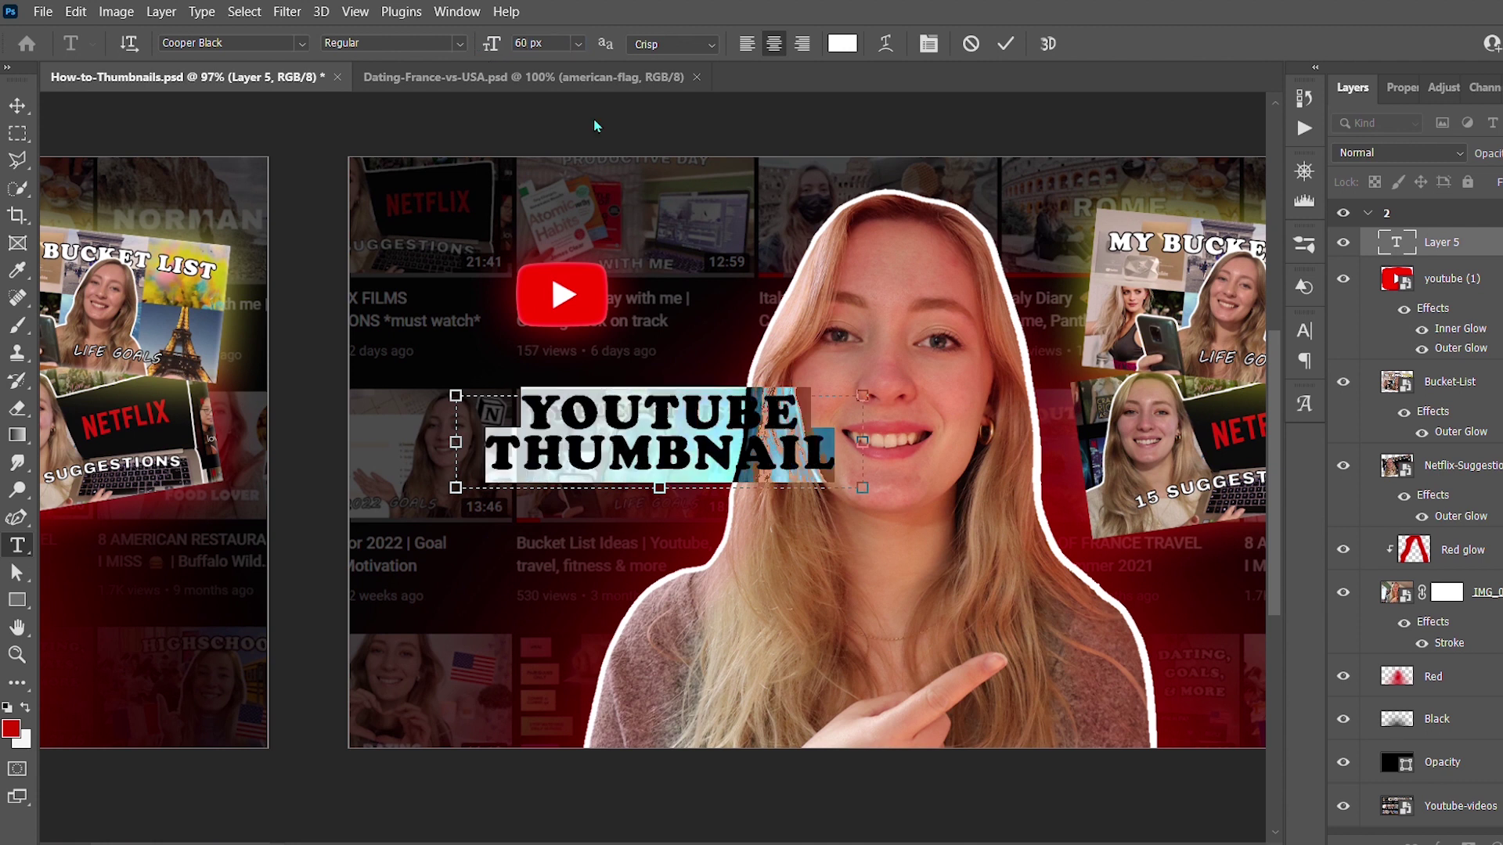
Increase the leading between the two lines of the title text
left_click(1394, 81)
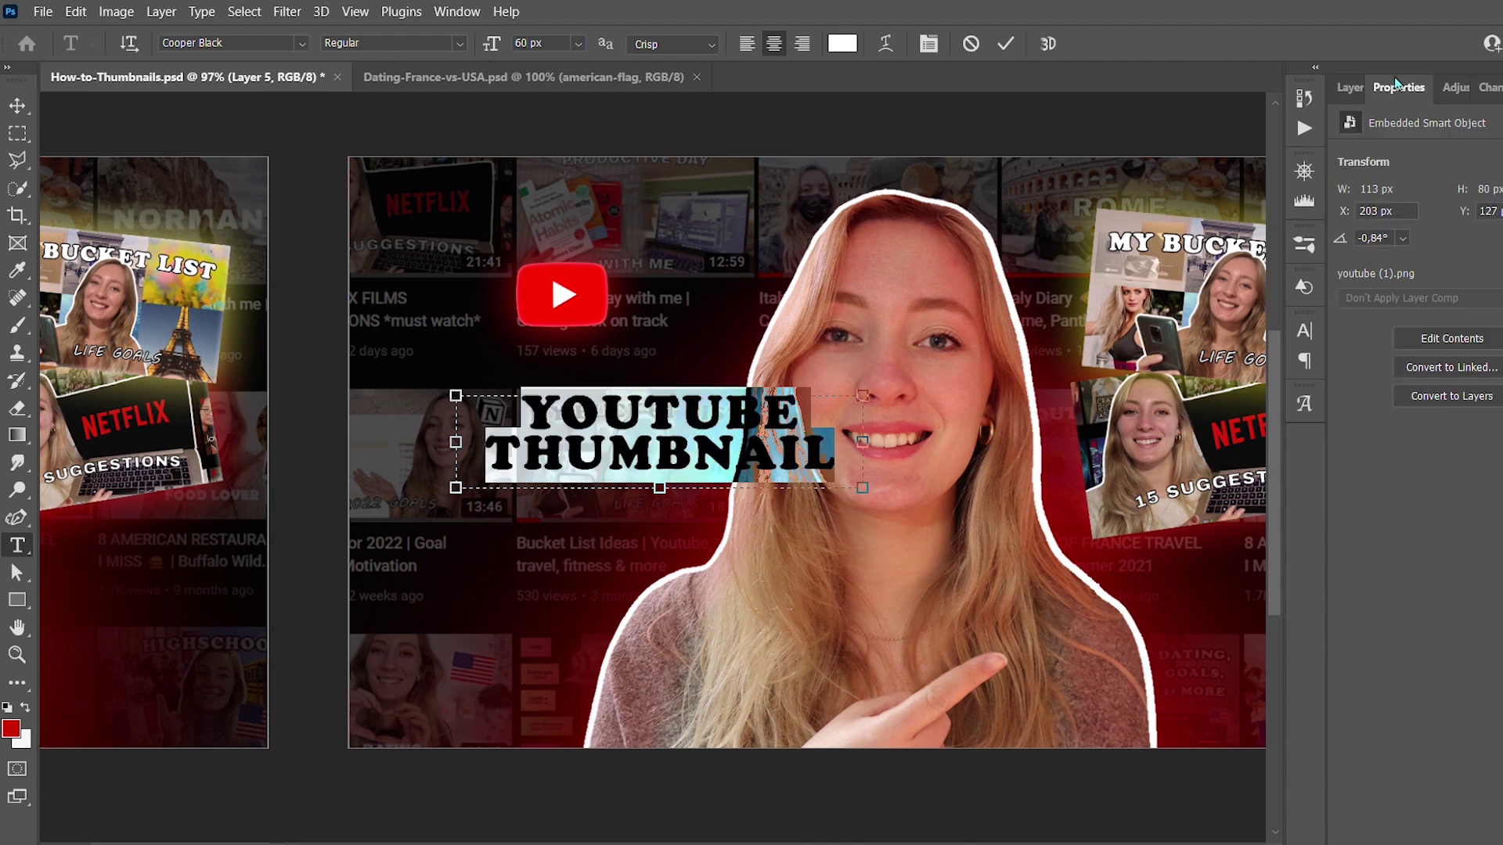
key("Up")
key("Up")
key("Up")
key("Up")
key("Up")
key("Up")
key("Up")
key("Up")
key("Up")
key("Up")
key("Up")
key("Up")
key("Up")
key("Up")
key("Up")
key("Up")
Move the title text up and to the left, beside the woman and just below the YouTube logo
left_click(17, 105)
left_click_drag(648, 419, 541, 379)
left_click(1352, 84)
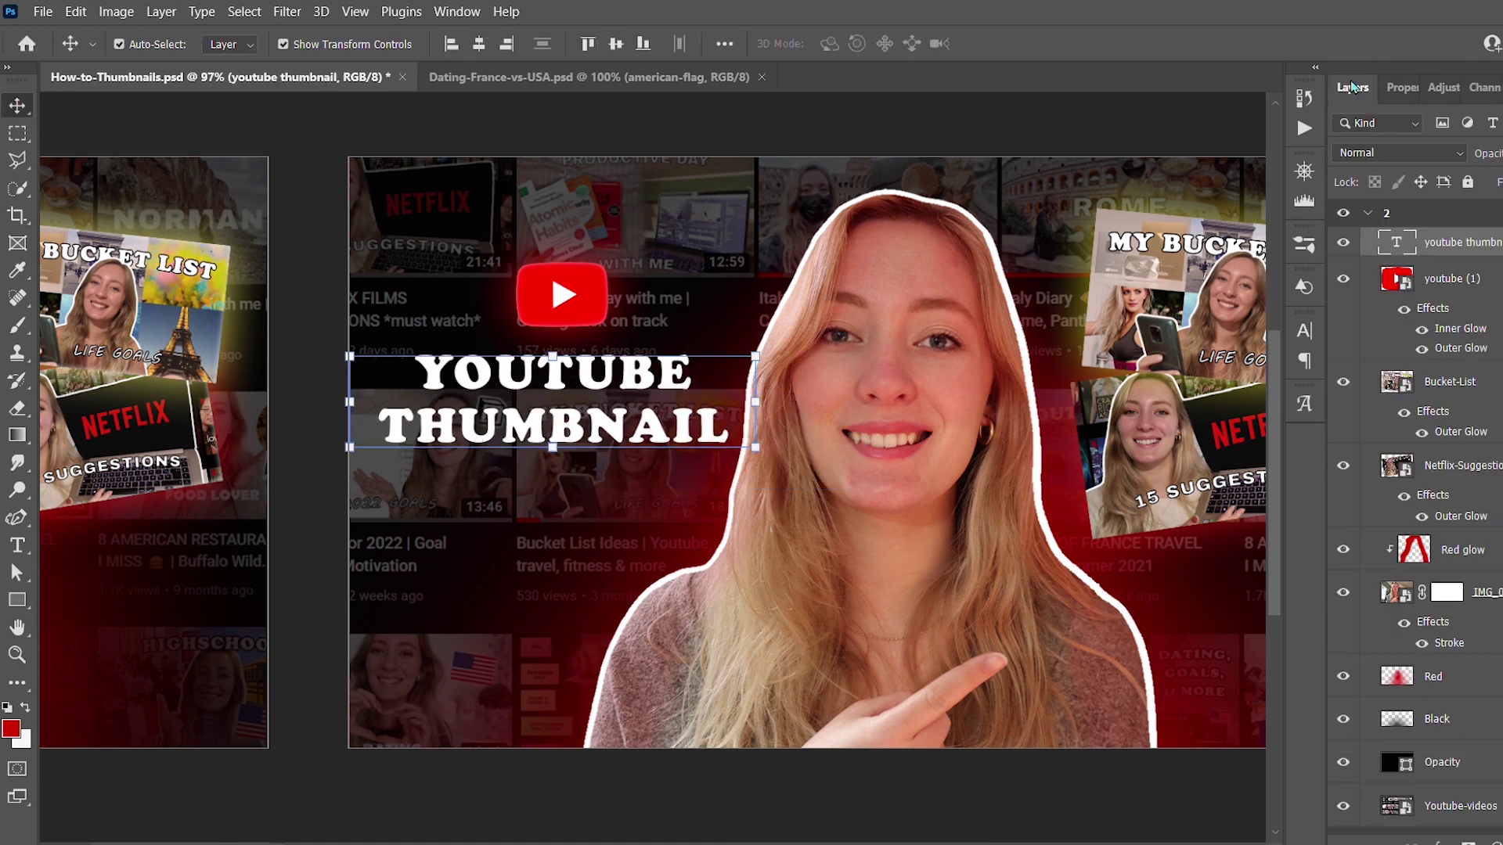
Align the YouTube logo and title text by their horizontal centres and nudge both slightly to the left
left_click(573, 310)
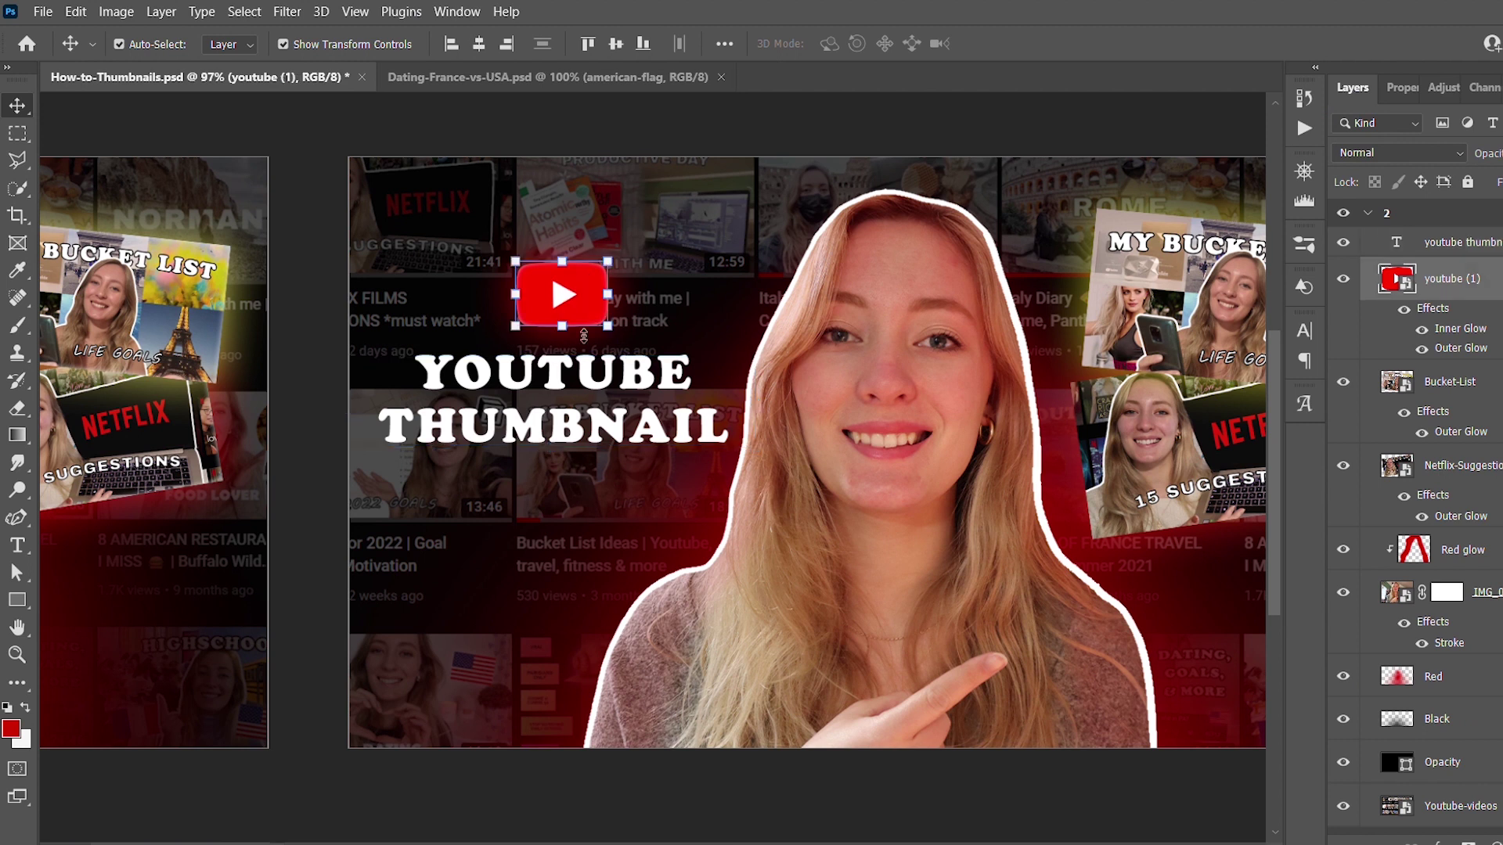
left_click(551, 372, "shift")
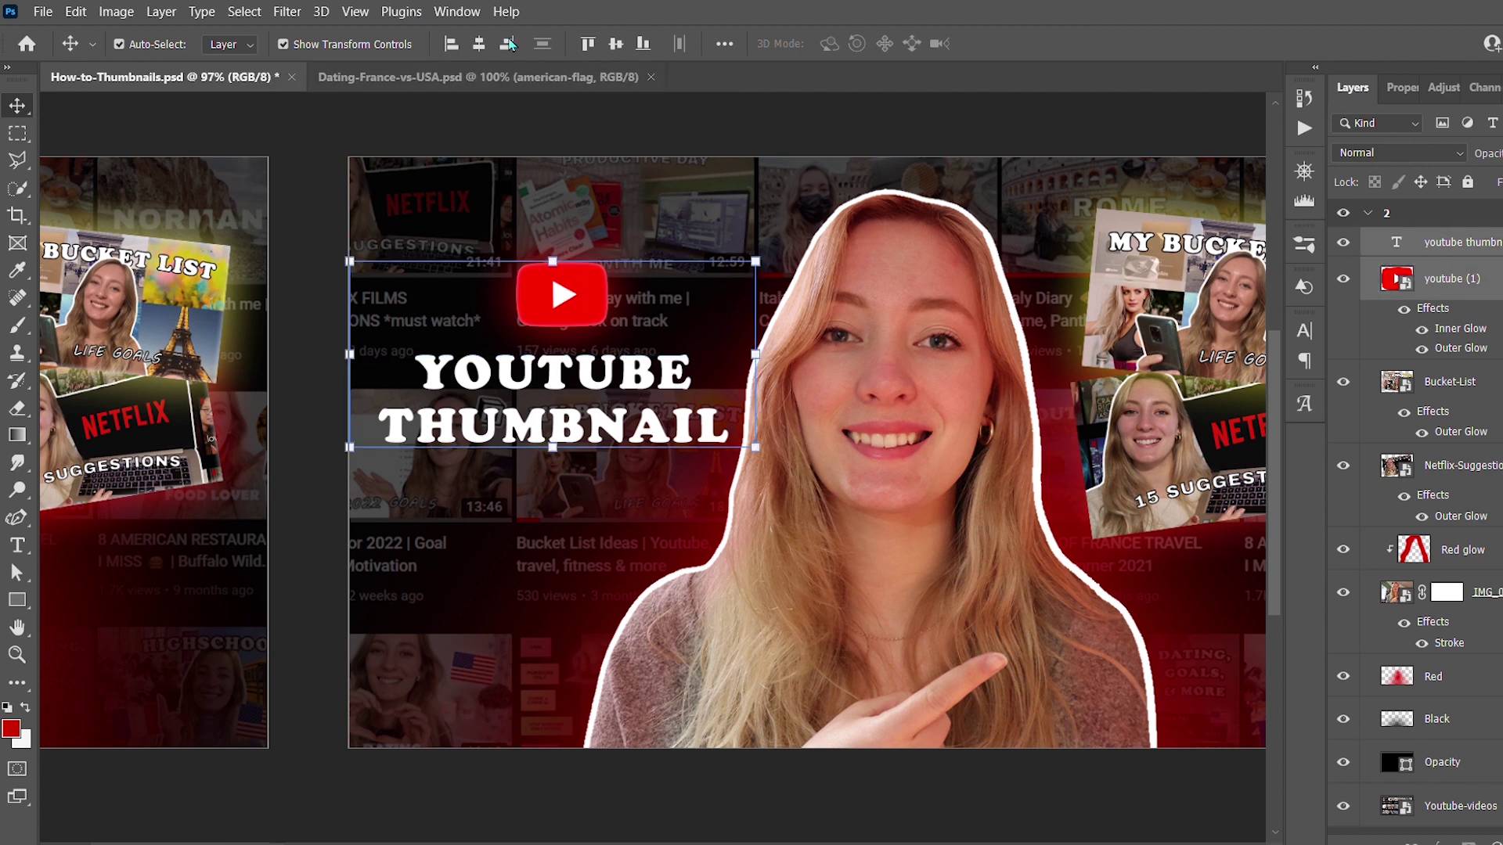
left_click(473, 40)
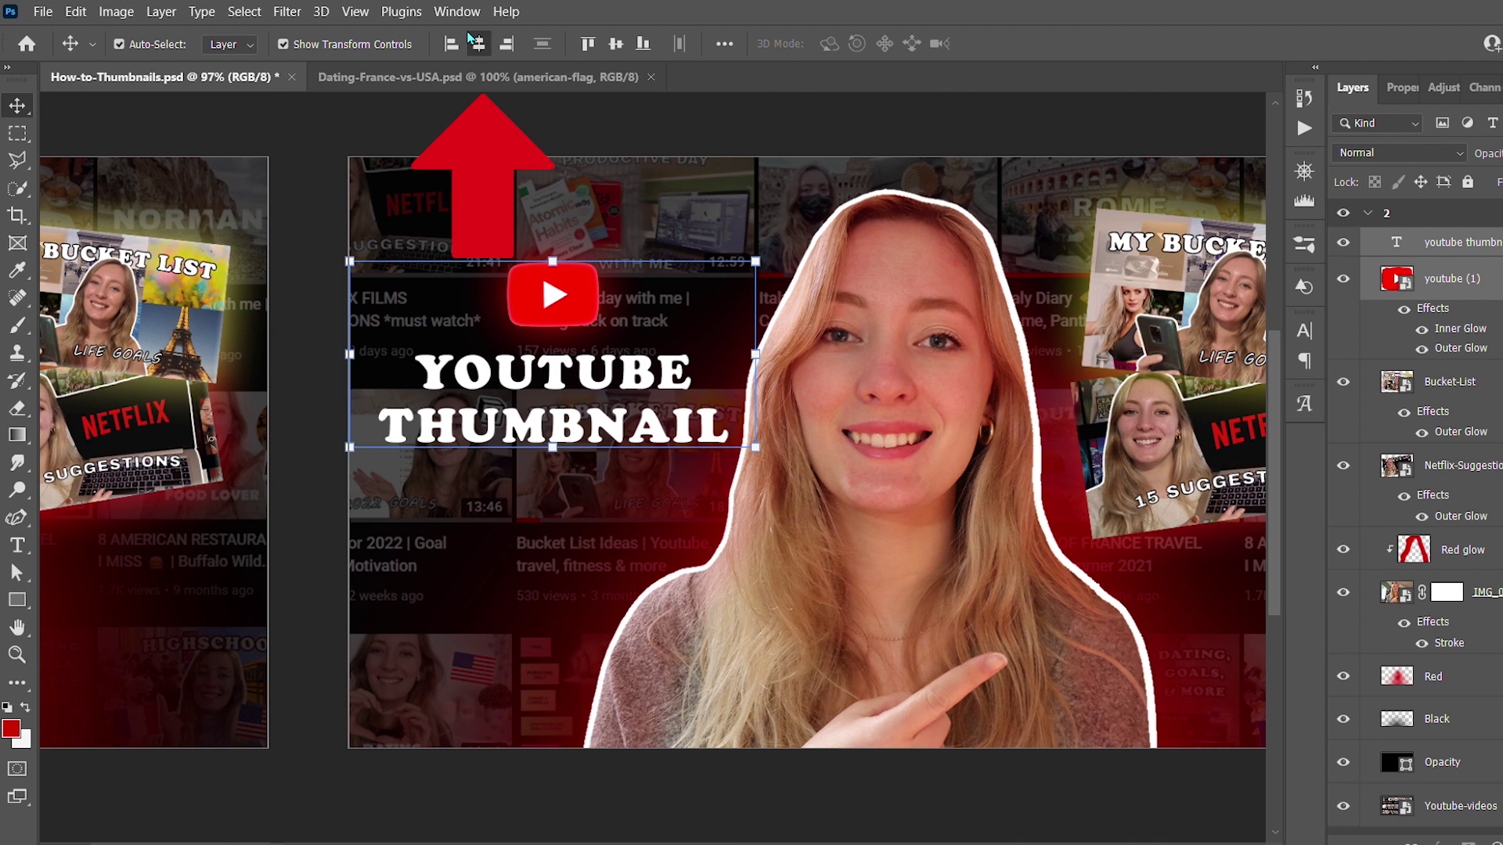
key("shift+Left")
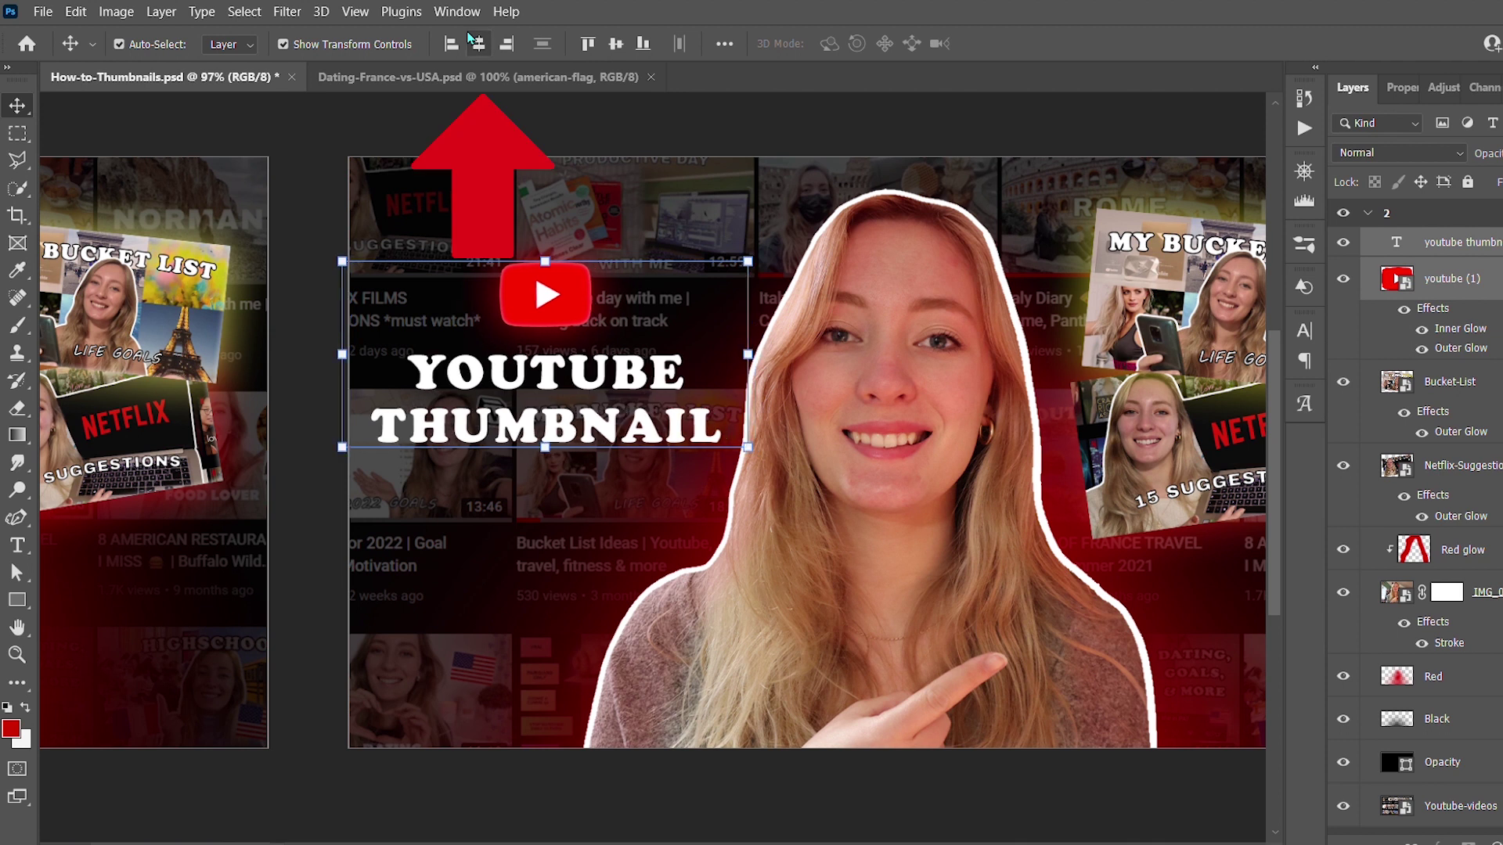
left_click(274, 112)
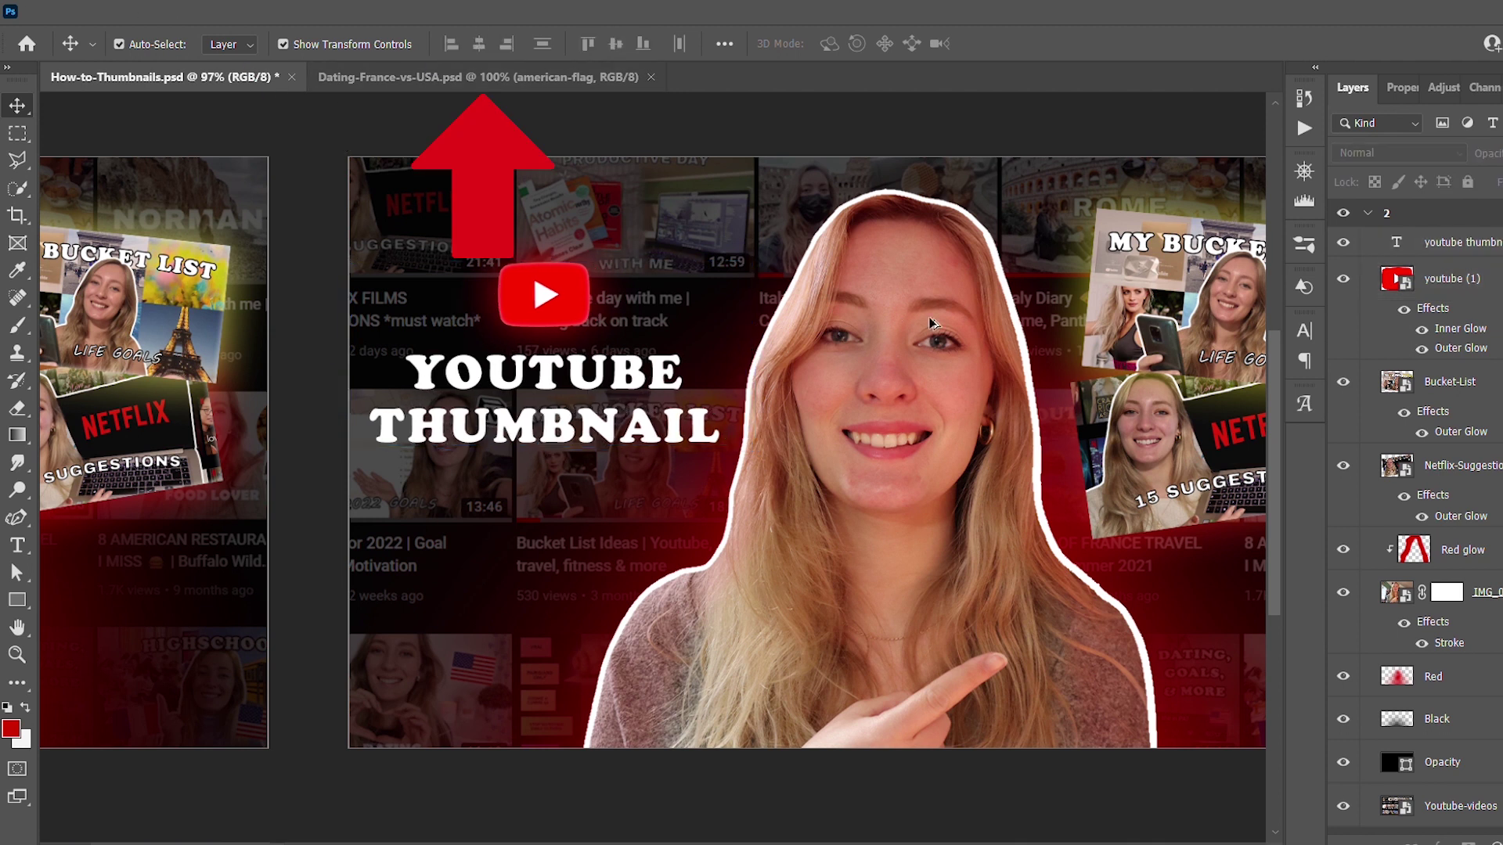
Give the "YOUTUBE THUMBNAIL" text a black outside Stroke, 4 px in size with Normal blend mode and 78% opacity
scroll(946, 332, "down", 8)
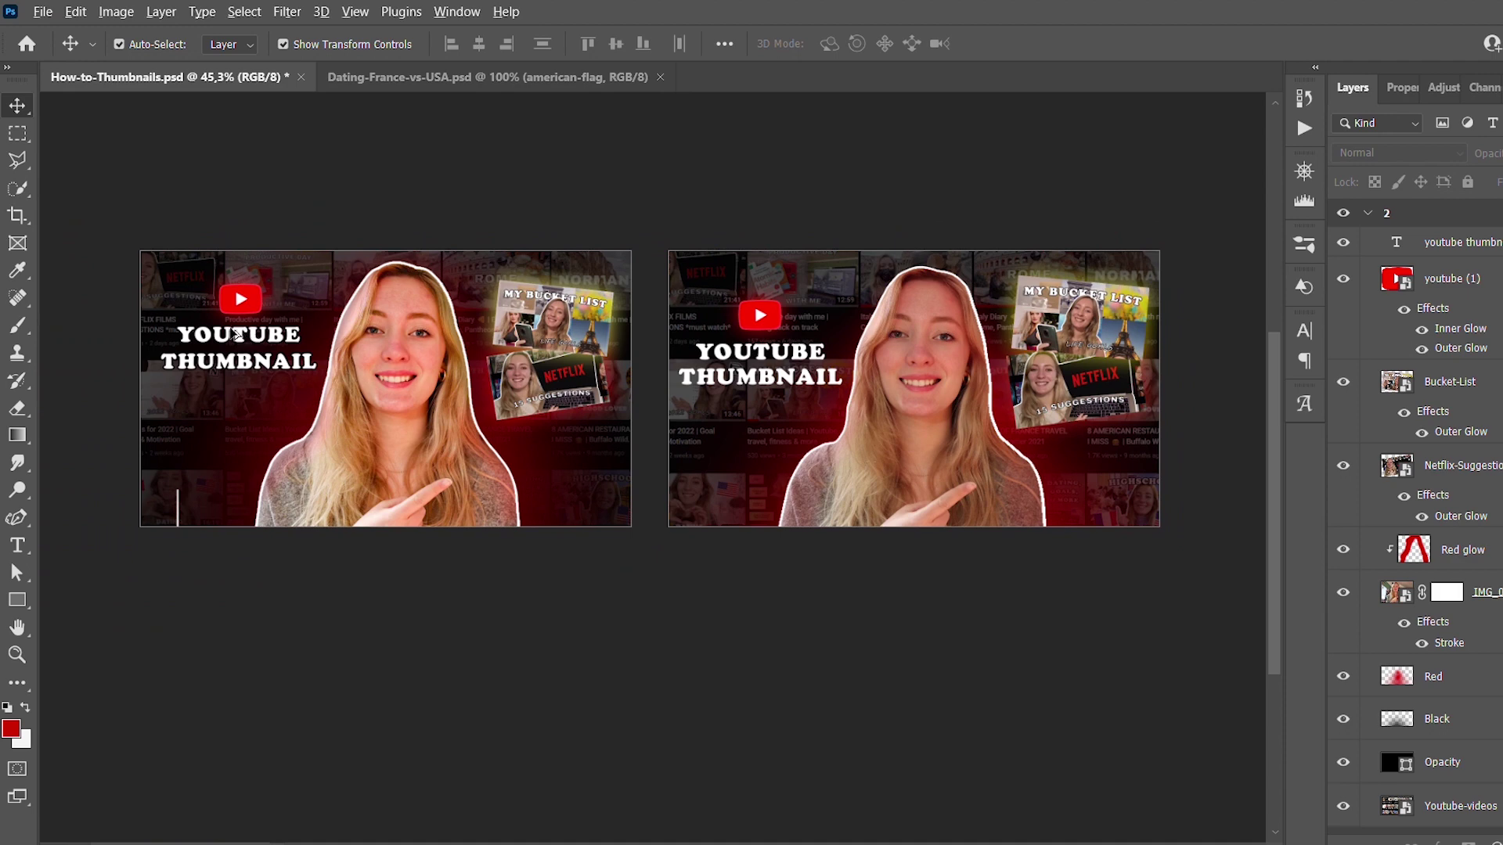
scroll(235, 335, "up", 14)
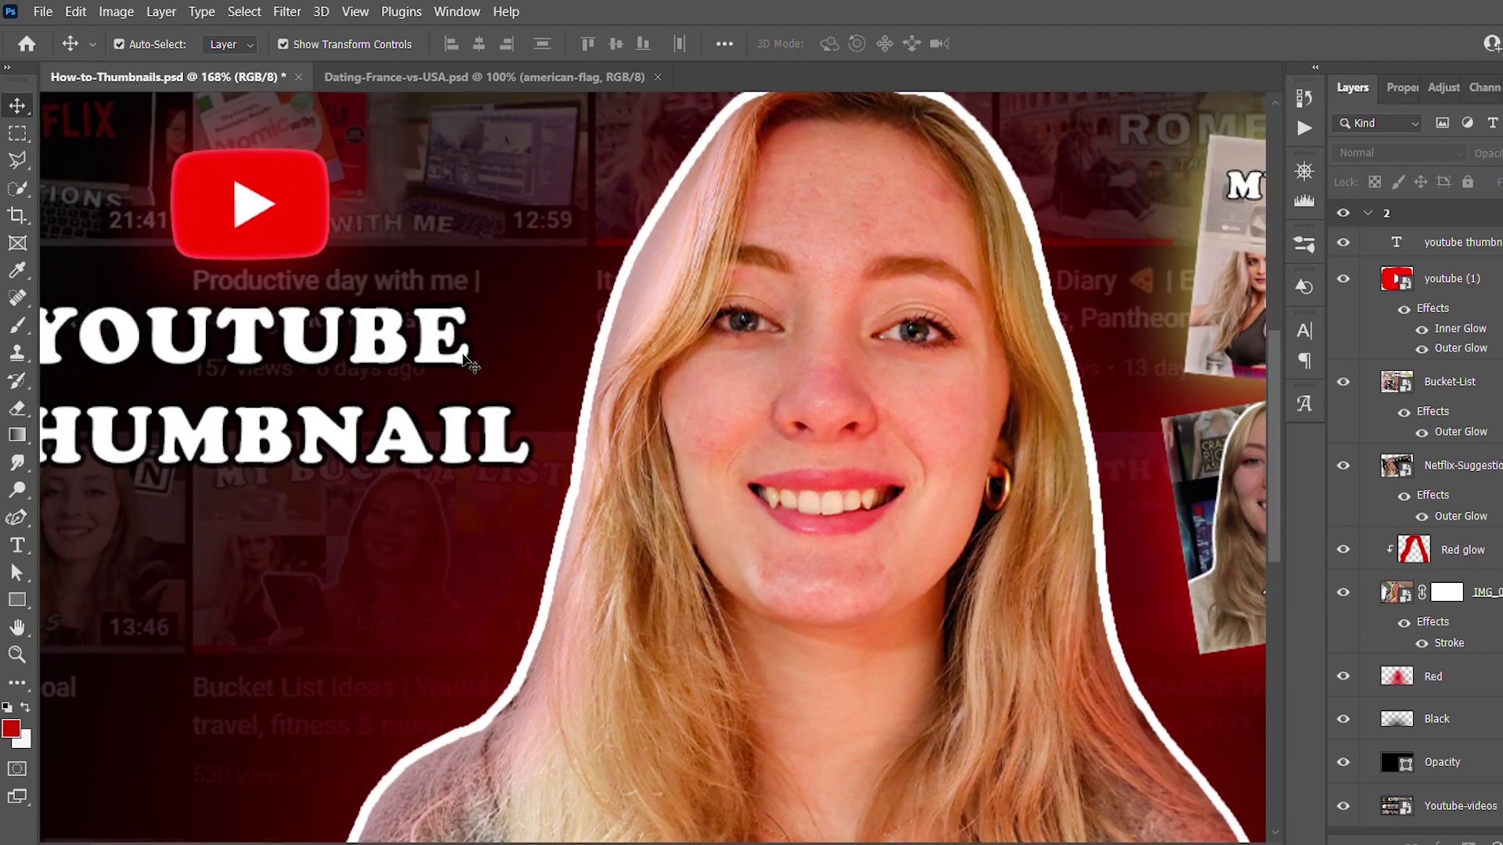
scroll(441, 430, "down", 4)
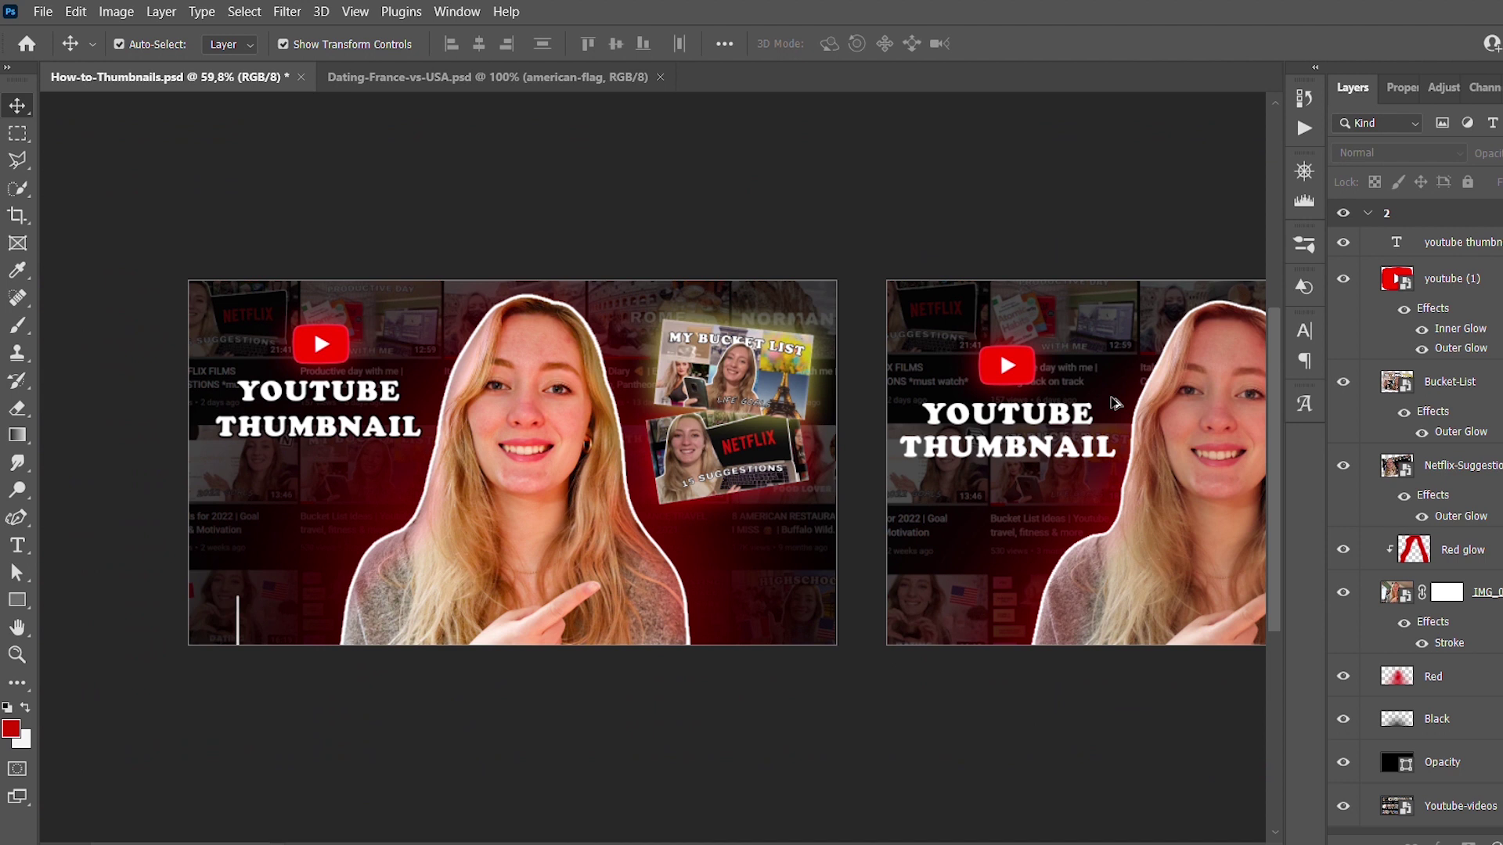
scroll(1111, 403, "up", 4)
scroll(1033, 388, "down", 2)
left_click(892, 411)
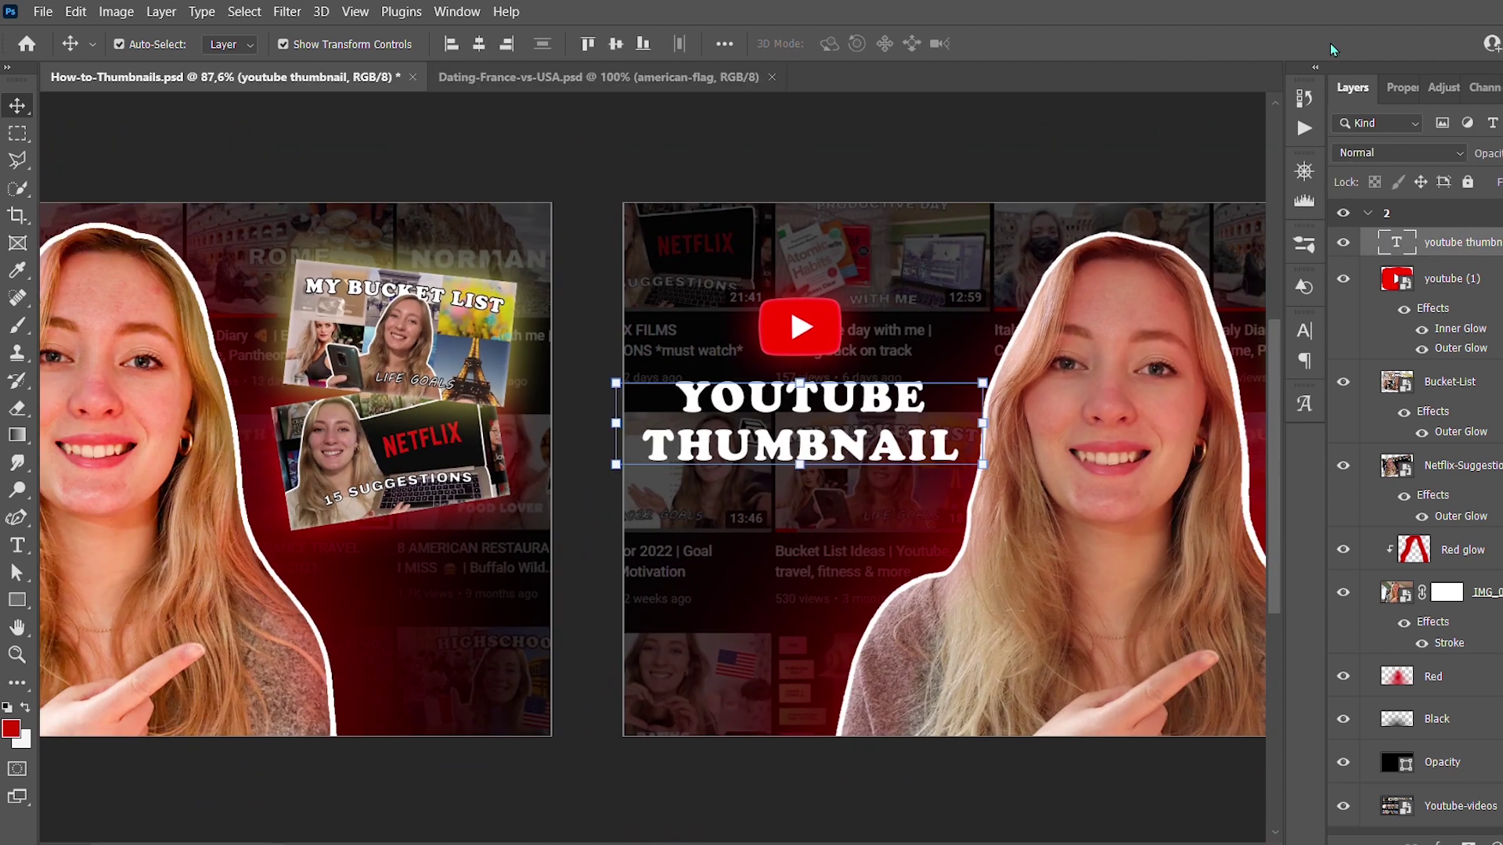
key("h")
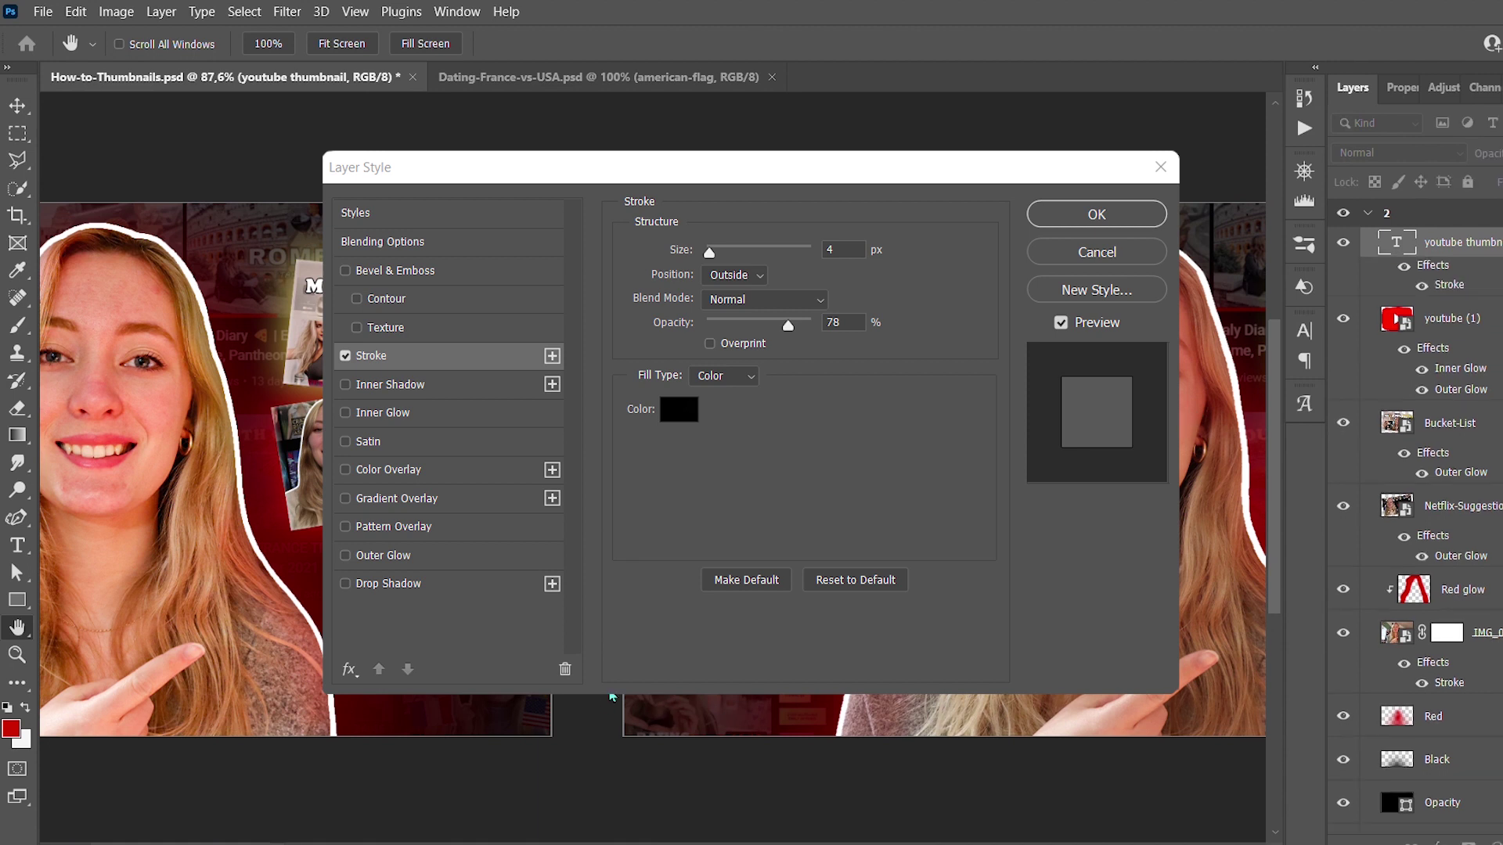
key("i")
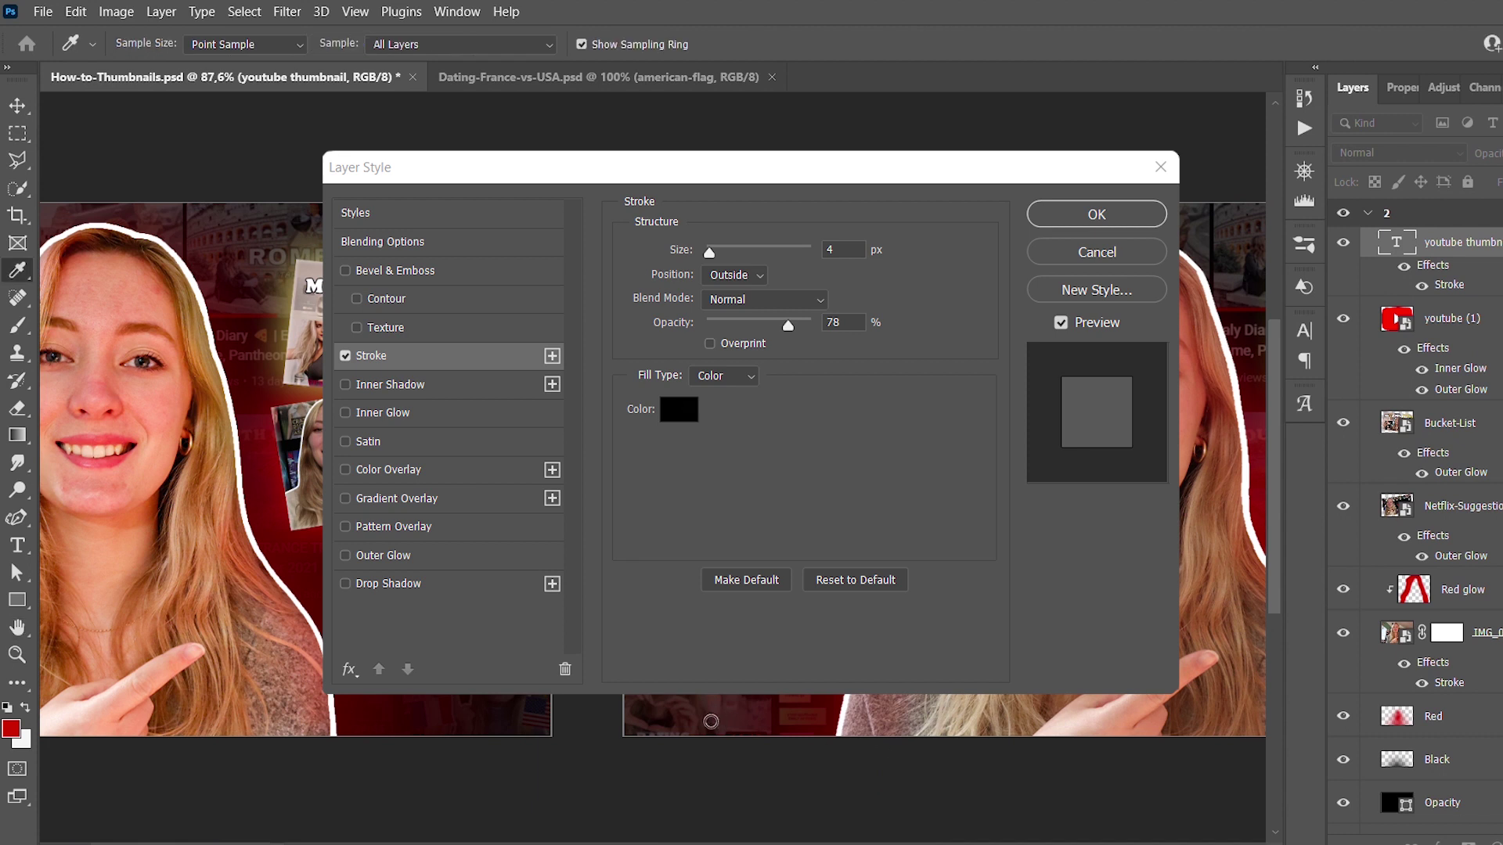
key("h")
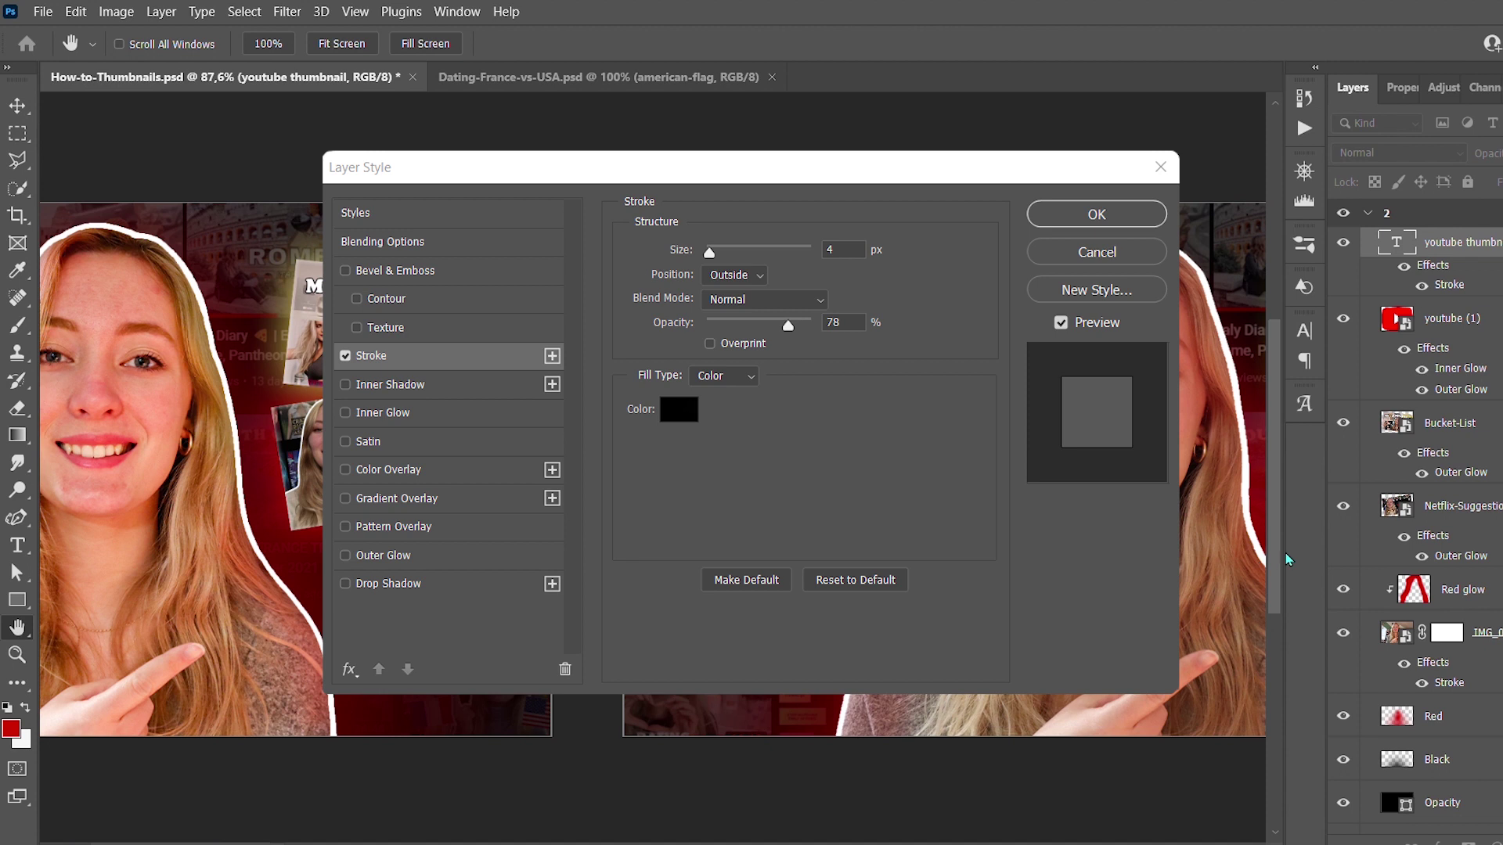
key("Return")
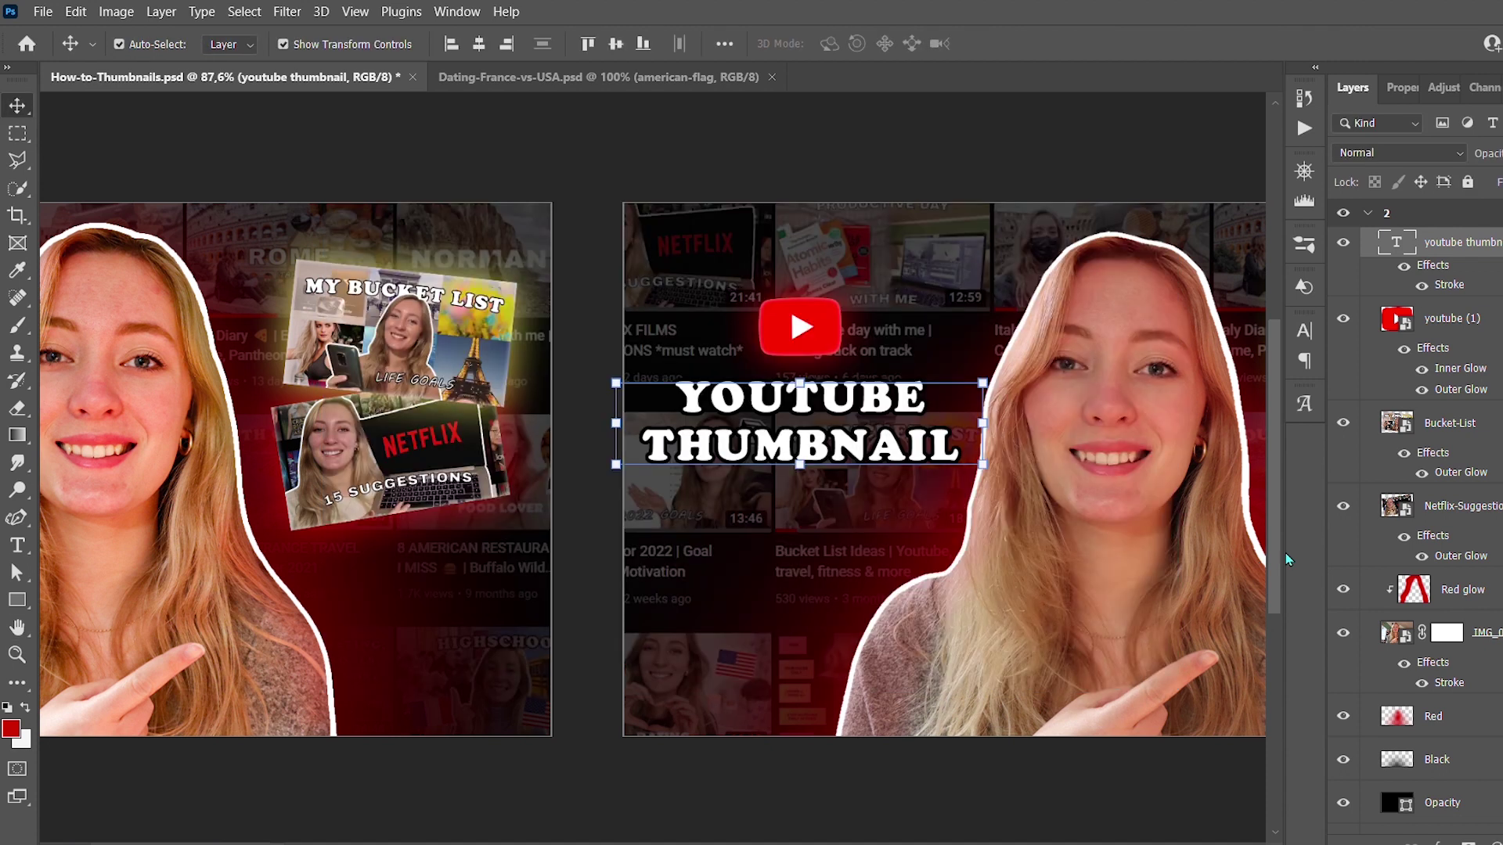
left_click(878, 139)
key("ctrl+0")
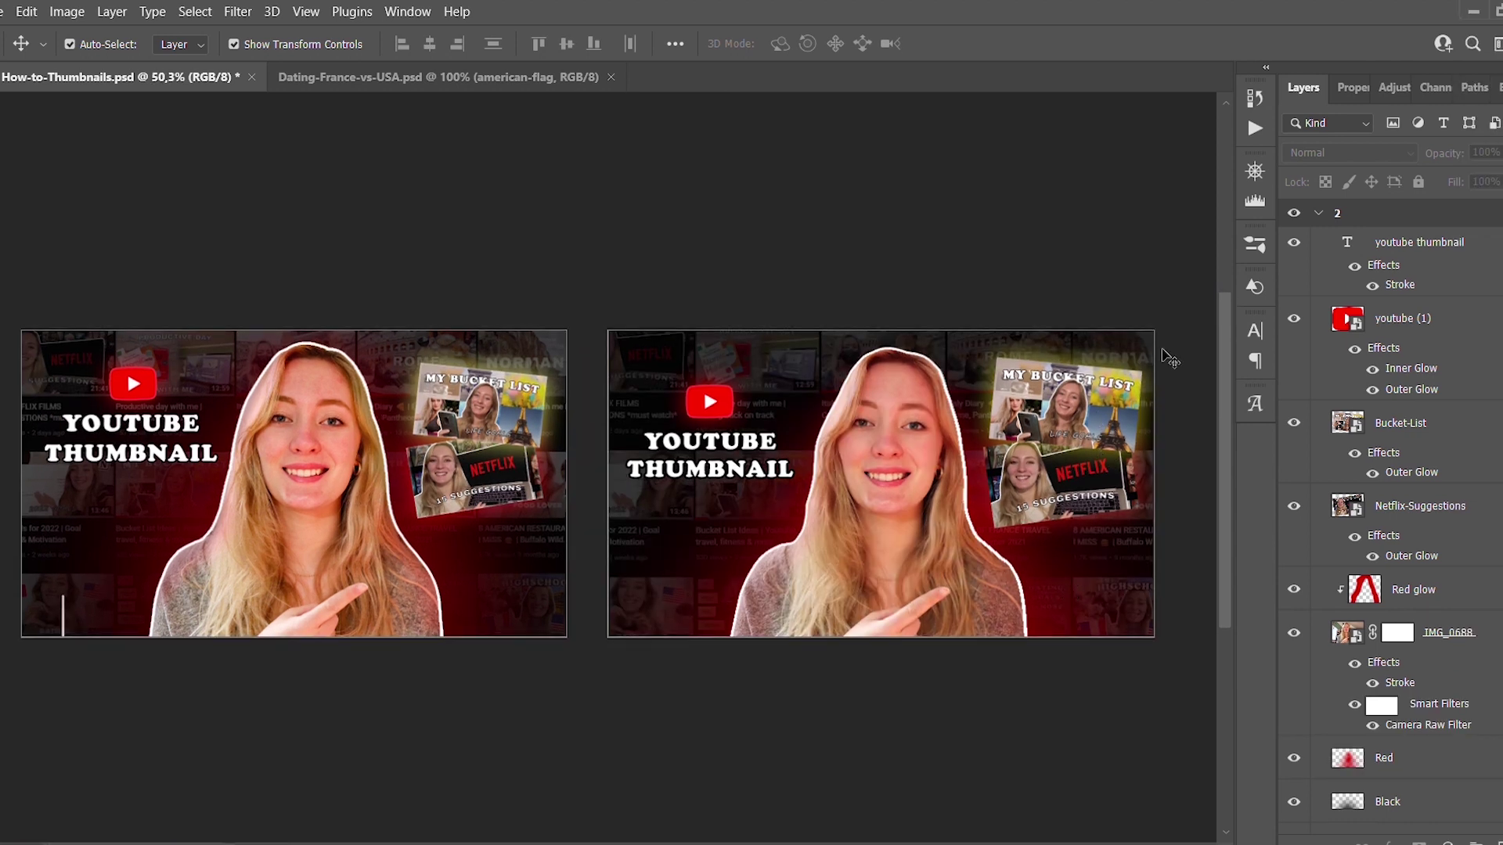
scroll(1178, 421, "down", 2)
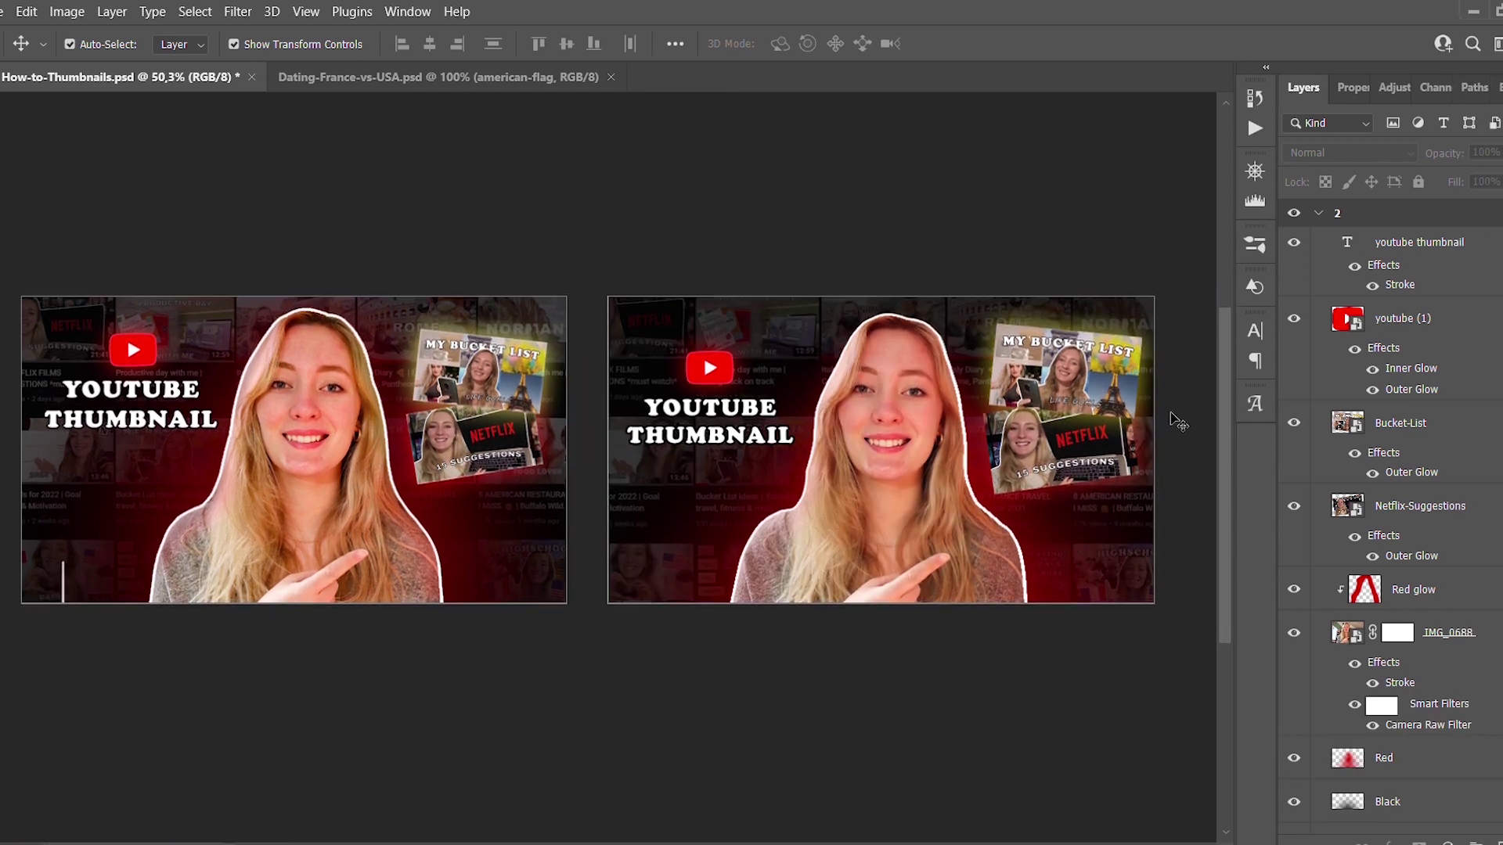